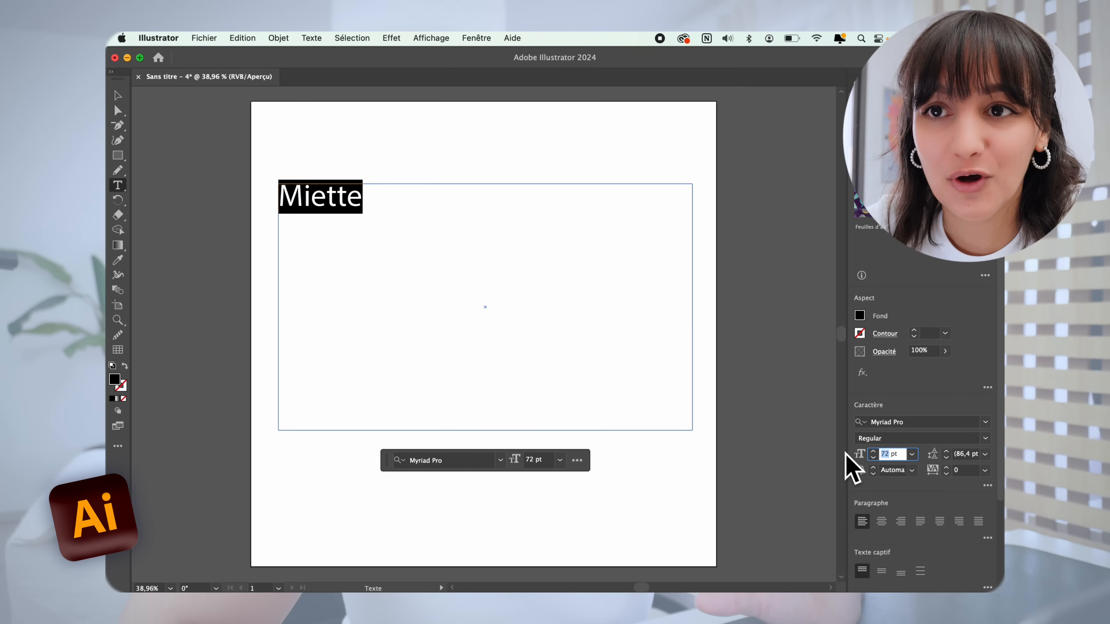
Step: Set the font size of the Miette text to 300 pt
type("300")
key("Return")
left_click(116, 94)
Step: Browse the available fonts and try Clarinet ikiiko.com on the Miette text
left_click(482, 462)
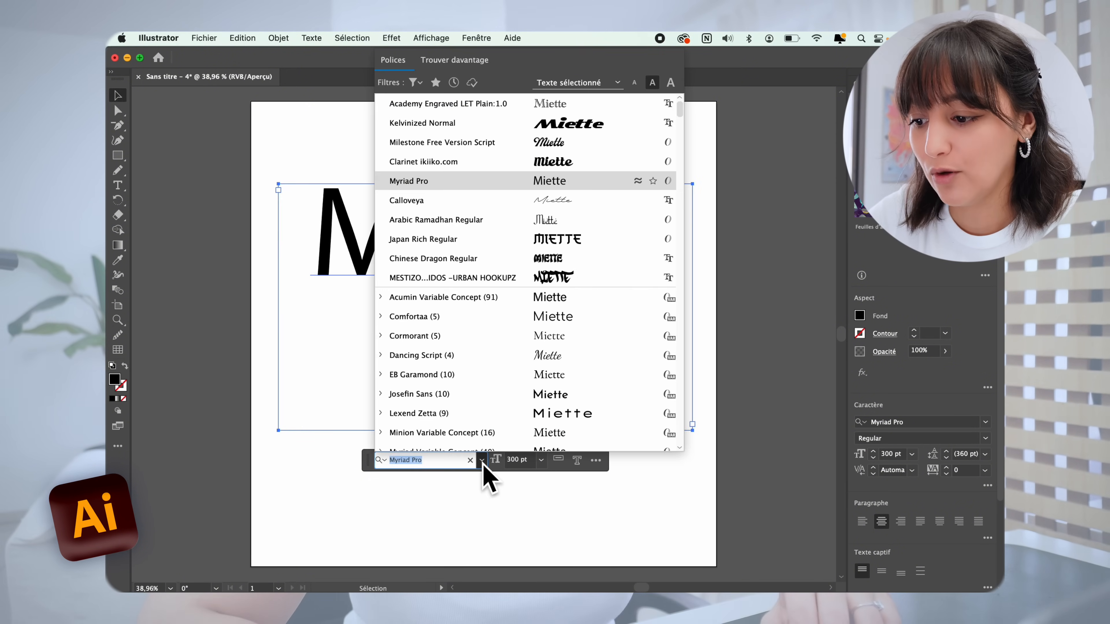
scroll(594, 322, "down", 10)
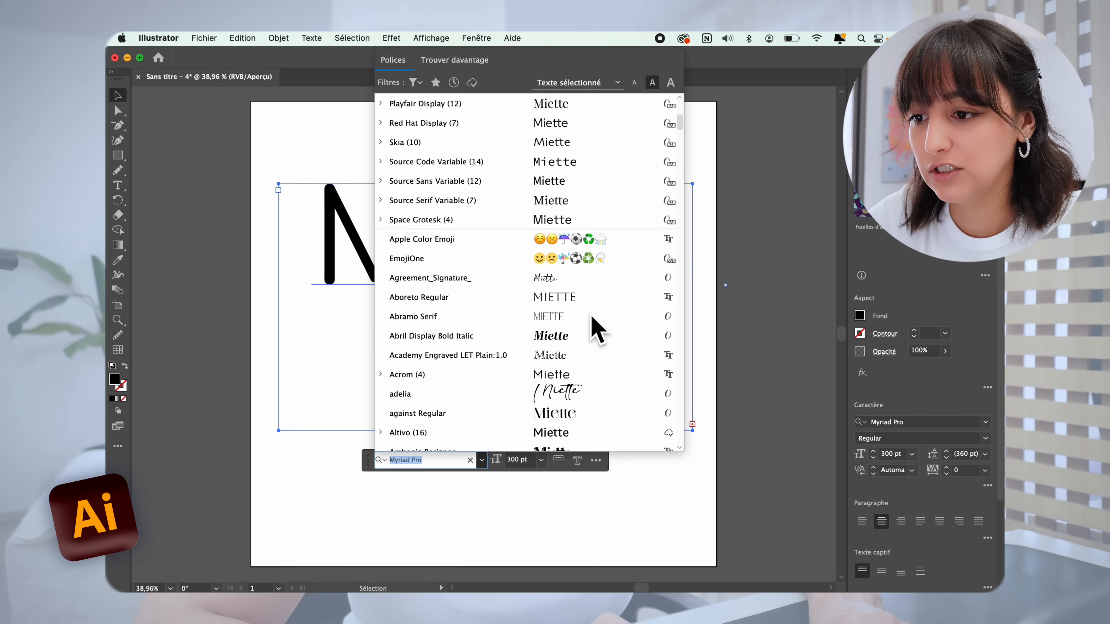
scroll(596, 330, "down", 15)
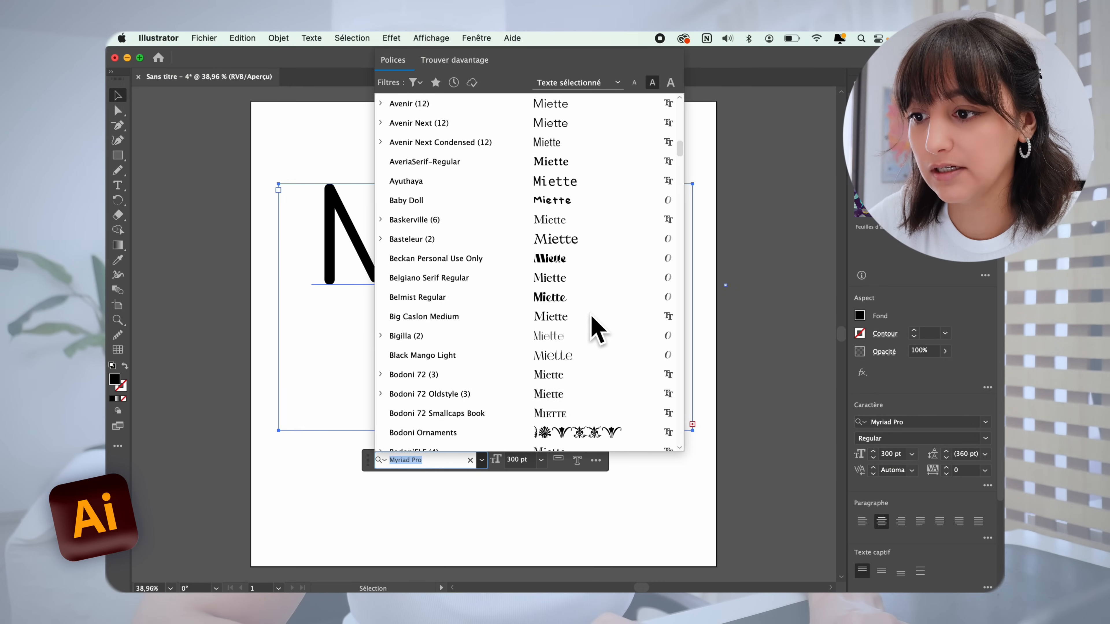
scroll(596, 331, "up", 20)
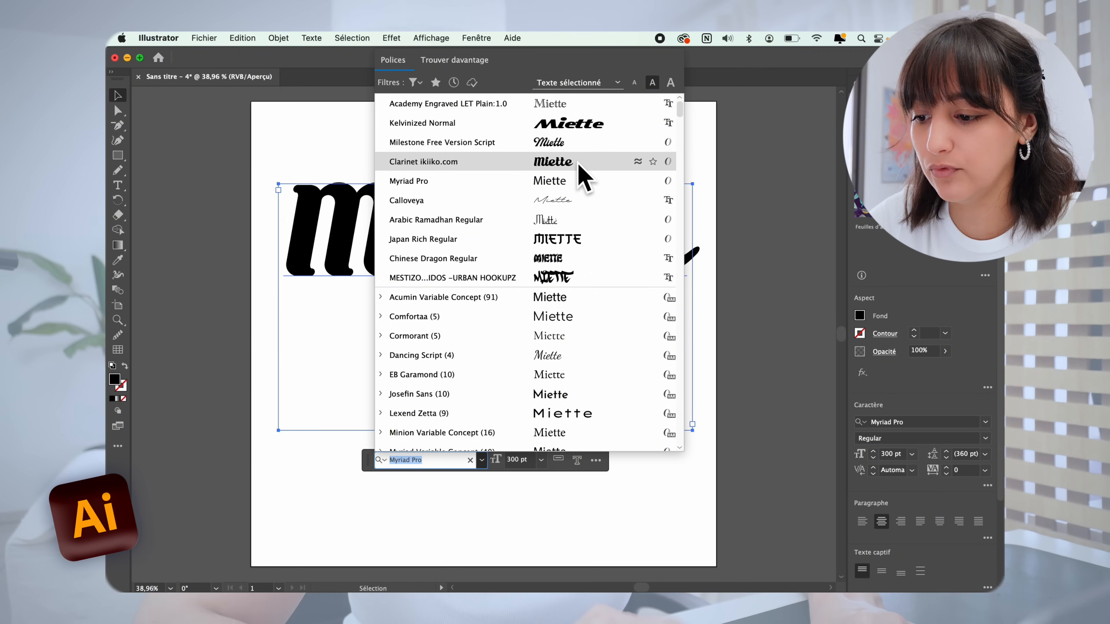
left_click(578, 163)
Step: Set the Miette text's font to Milestone Free Version Script and convert the lettering to outlines
left_click(481, 460)
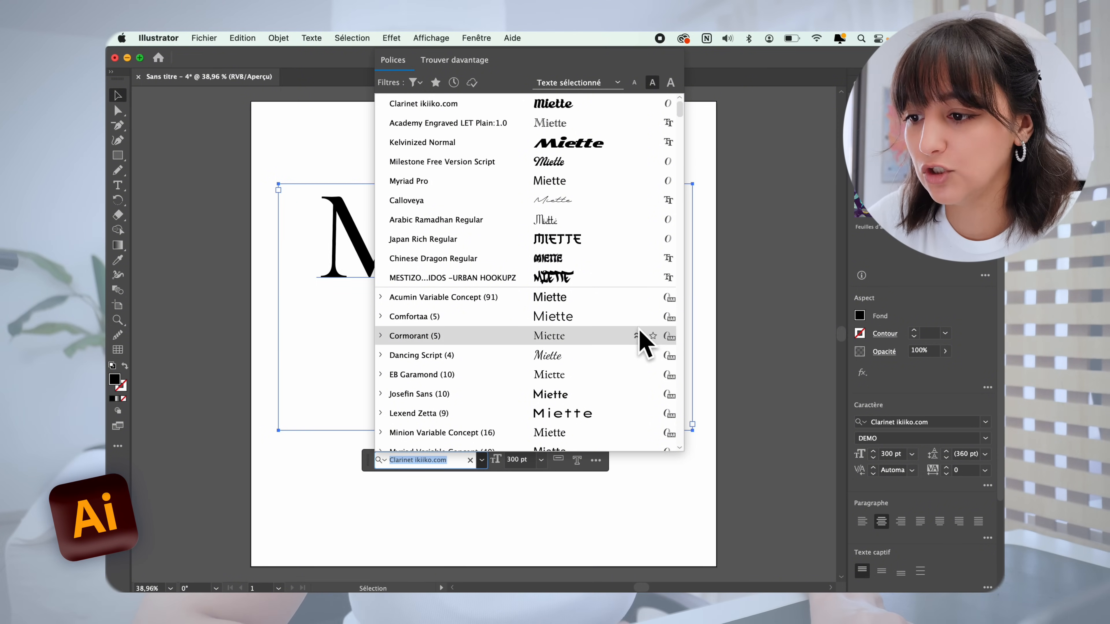
left_click(601, 165)
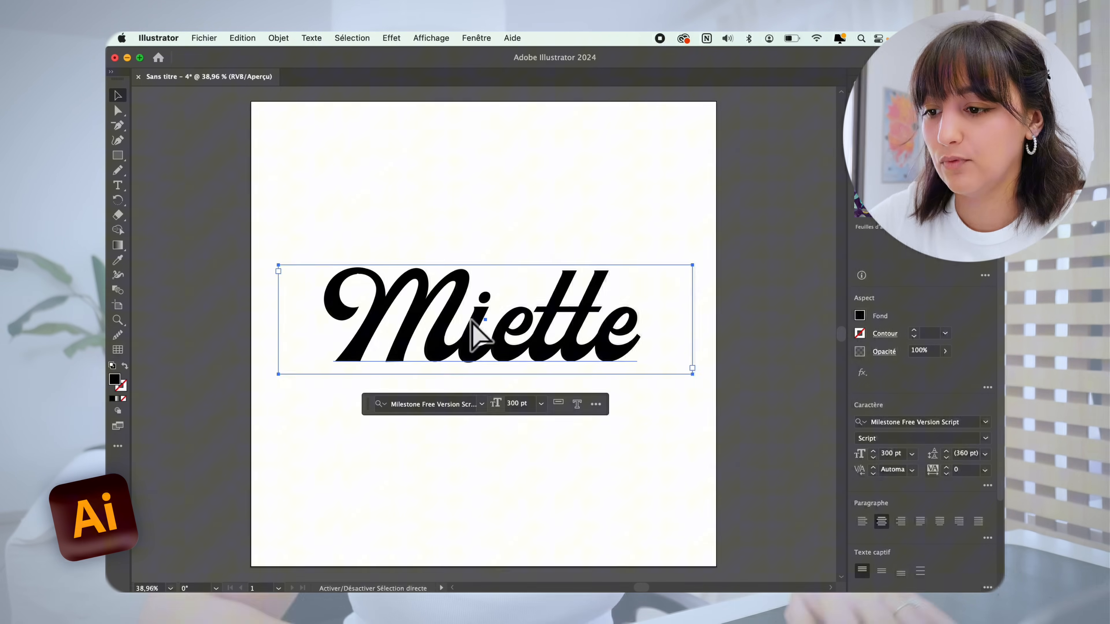
key("super+shift+o")
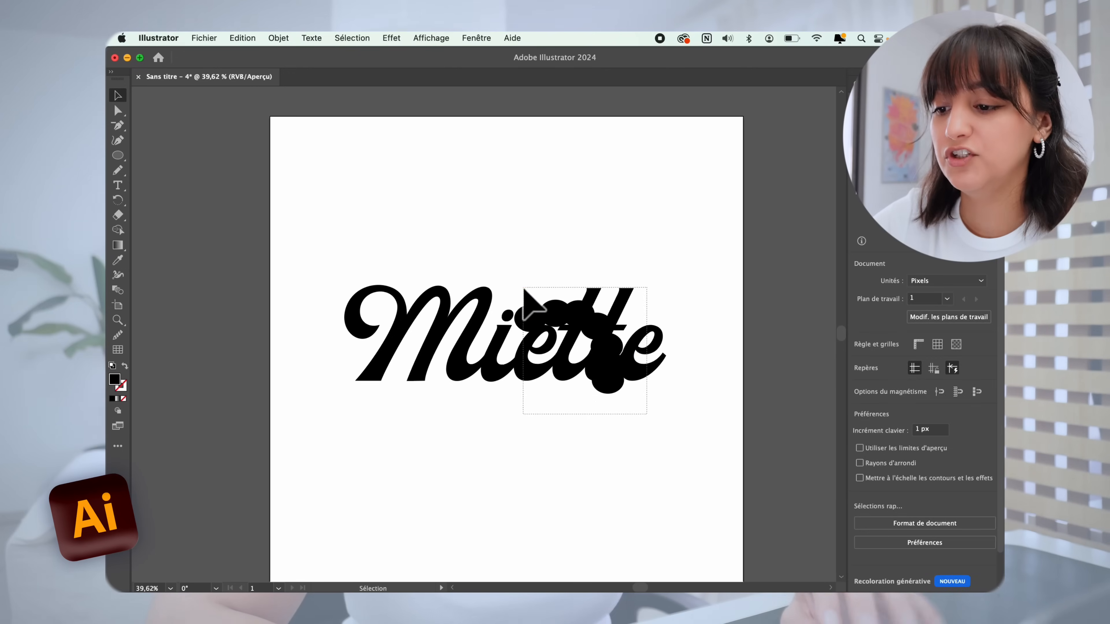
Step: Place the cluster of overlapping circles over the outer edge of the M's upper curl, as a bite shape
left_click_drag(525, 291, 523, 290)
left_click_drag(564, 323, 401, 213)
scroll(401, 213, "up", 3)
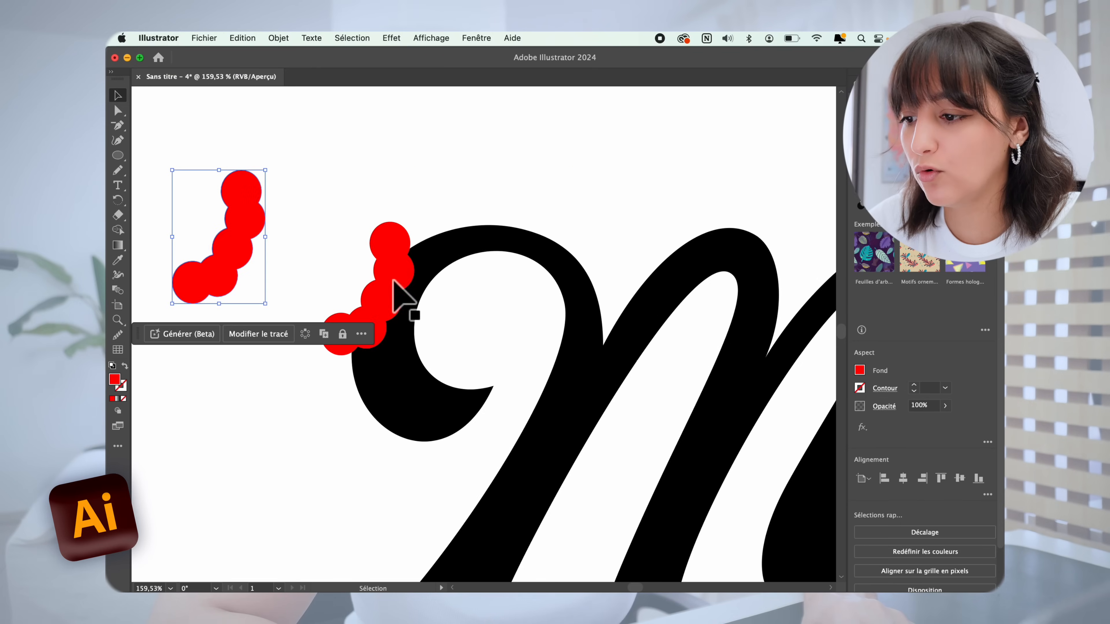
Step: Cut a bite out of the M's upper curl by removing the overlapping red circles with Shape Builder
left_click_drag(462, 367, 462, 367)
left_click(118, 229)
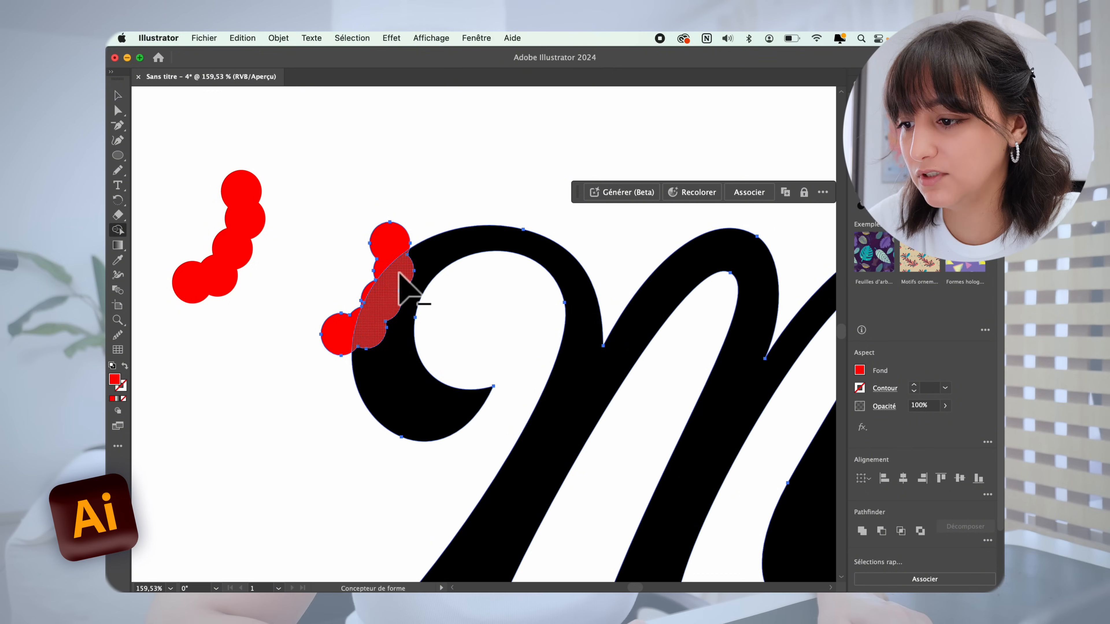
left_click_drag(399, 276, 389, 241)
key("v")
left_click(483, 354)
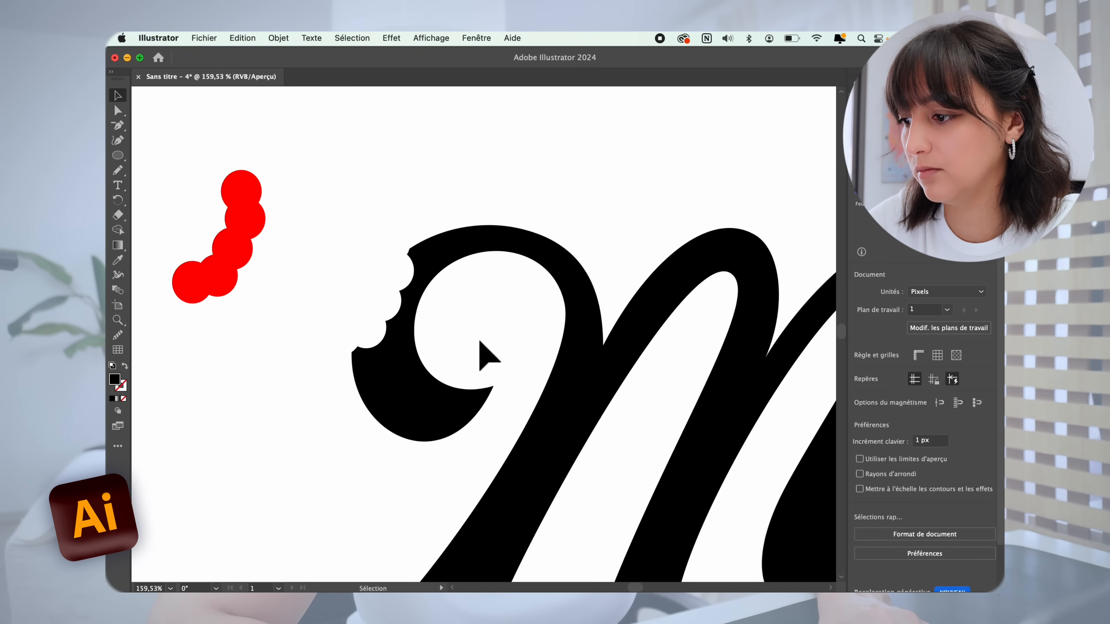
Step: Draw small irregular black crumbs beside the bite in the M with the Pencil tool
scroll(483, 354, "down", 5)
scroll(481, 342, "up", 5, "alt")
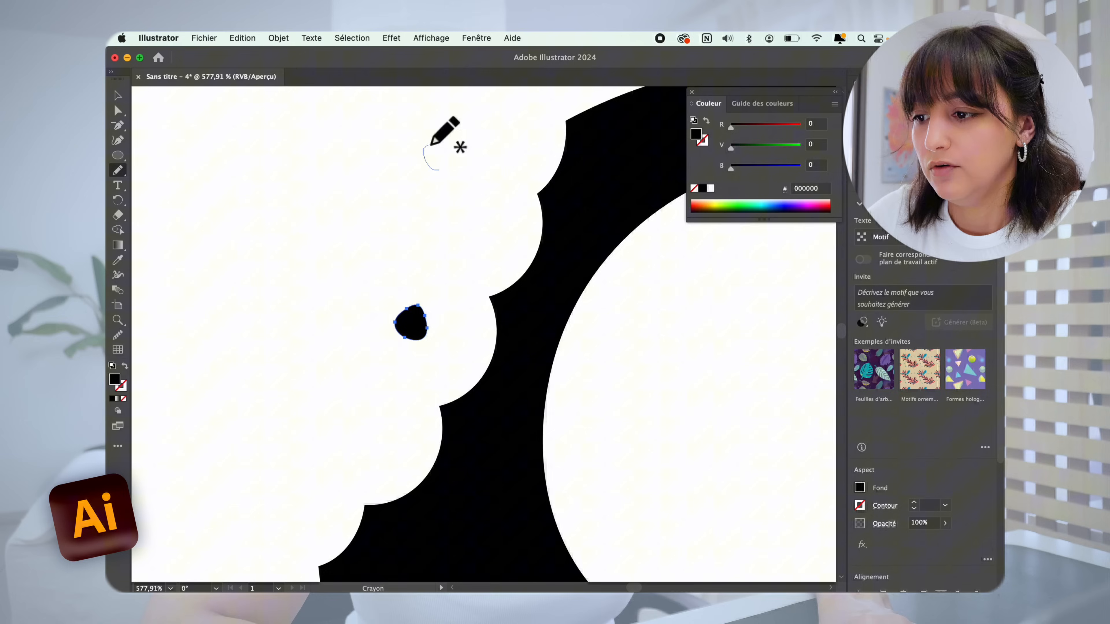
left_click_drag(301, 370, 294, 394)
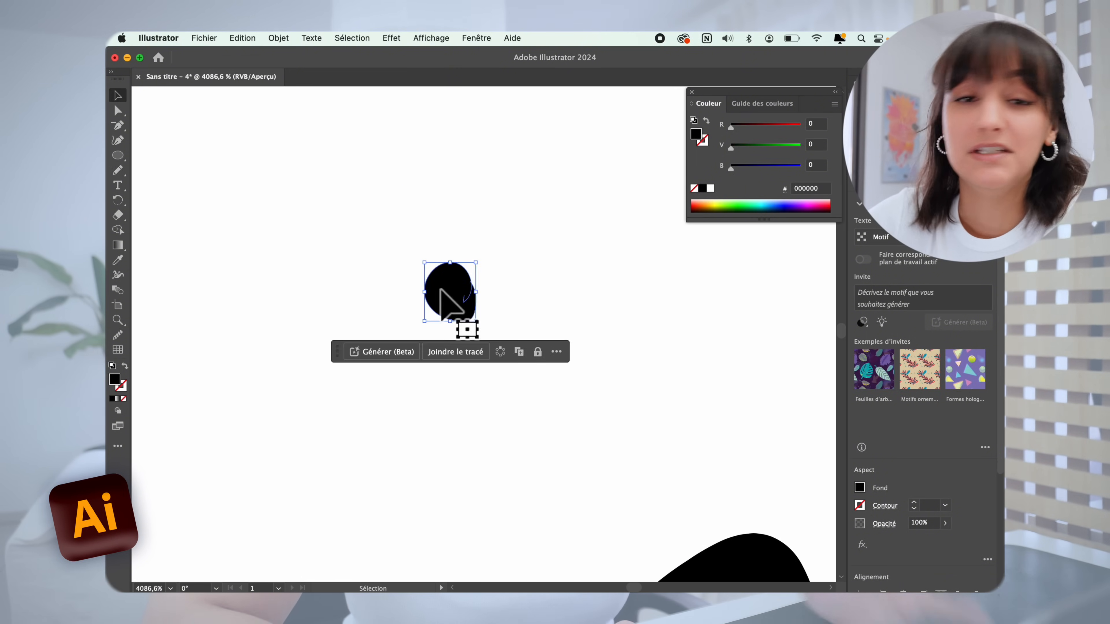
left_click_drag(493, 292, 507, 322)
scroll(508, 322, "down", 10)
key("v")
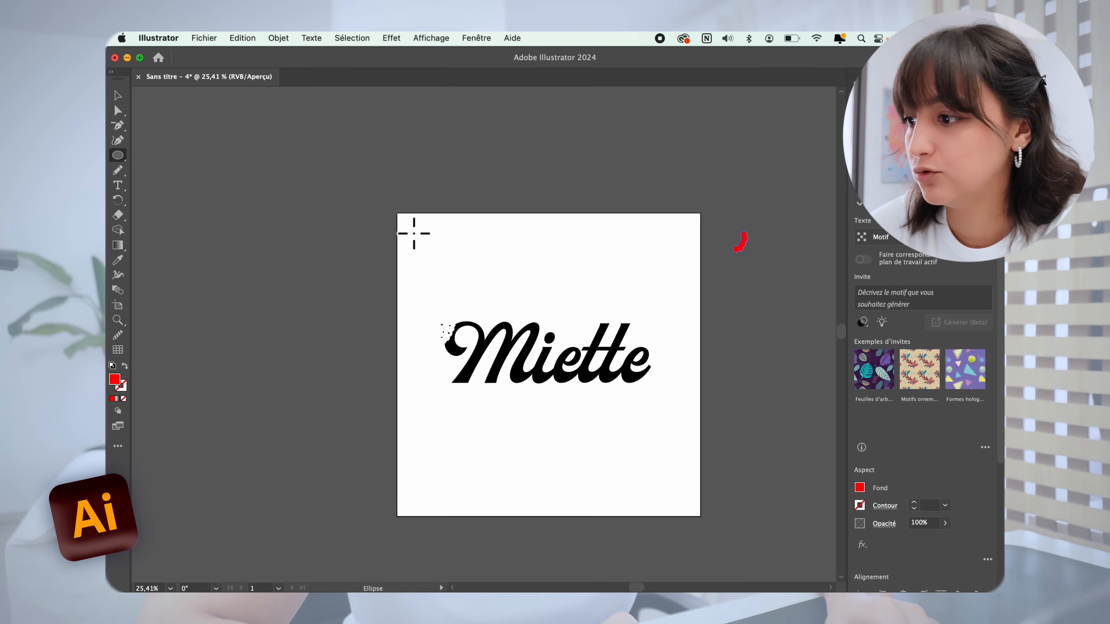
Step: Draw an unfilled circle with a black outline around the middle of the lettering and add a smaller concentric circle inside it
left_click_drag(414, 233, 692, 485)
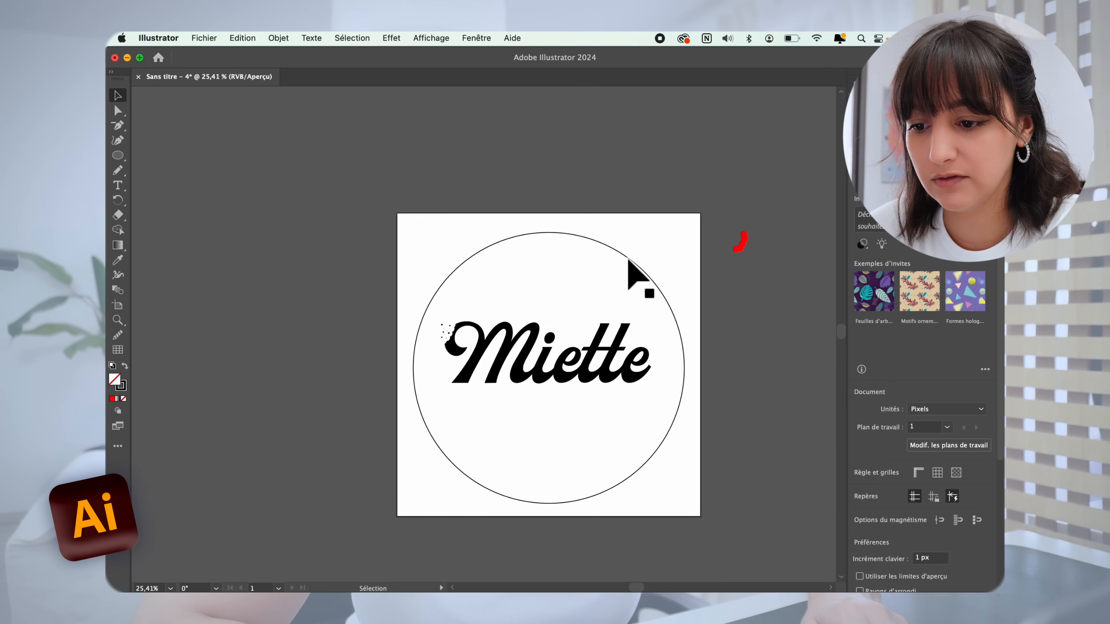
left_click(629, 254)
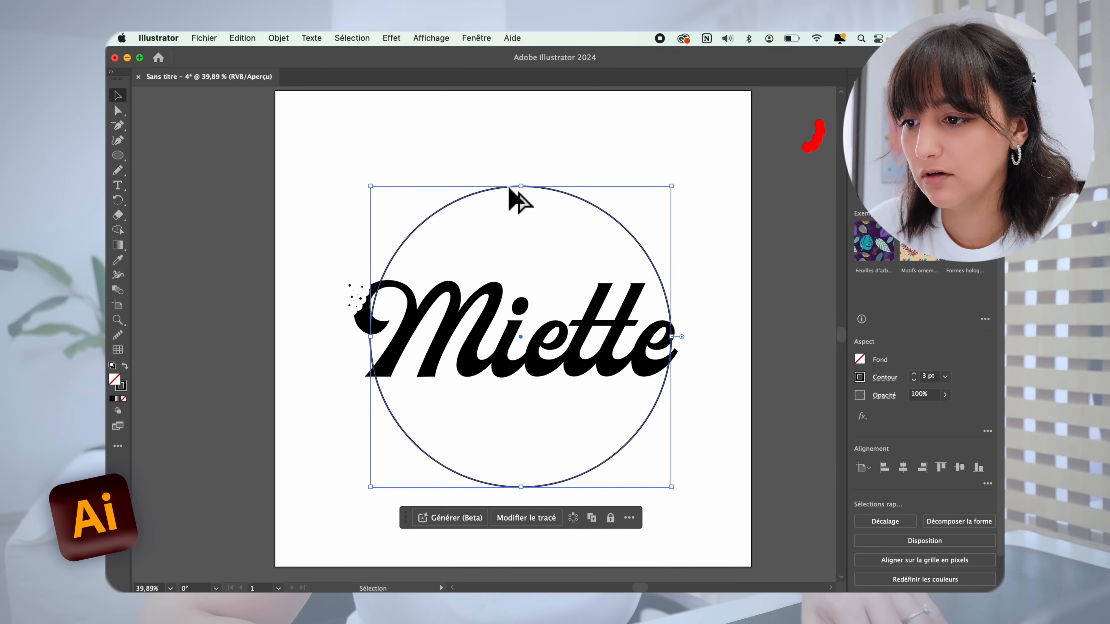
left_click_drag(510, 187, 510, 202)
left_click_drag(522, 513, 525, 460)
left_click(533, 187, "shift")
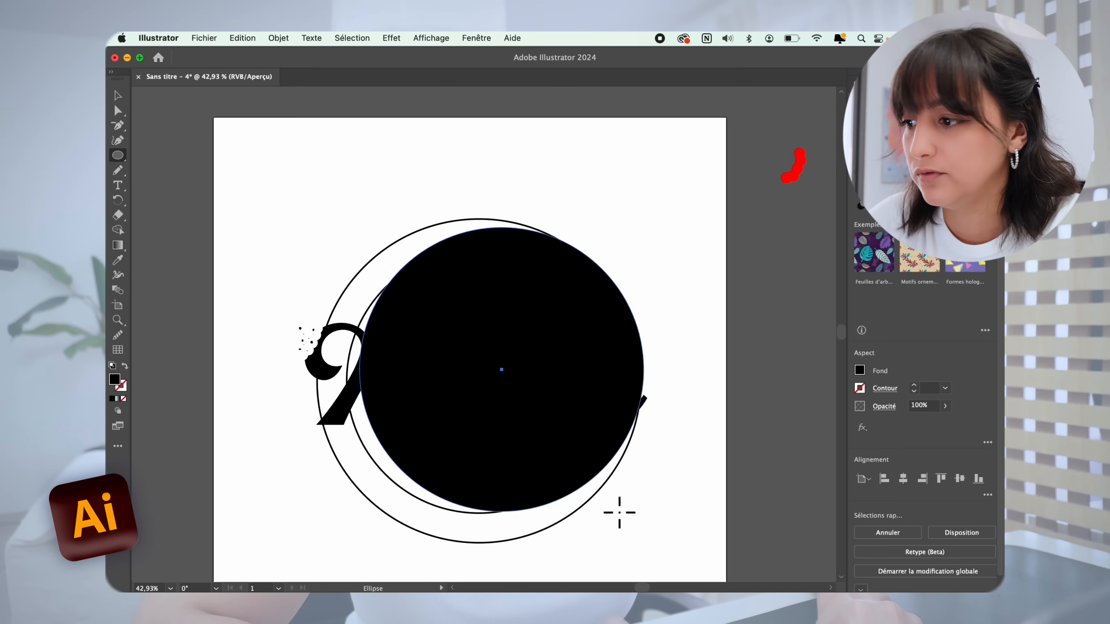
Step: Draw a third circle centred between the two rings, with no fill and a 1 pt black outline
left_click_drag(614, 510, 628, 524)
left_click_drag(519, 394, 490, 399)
key("v")
left_click(124, 366)
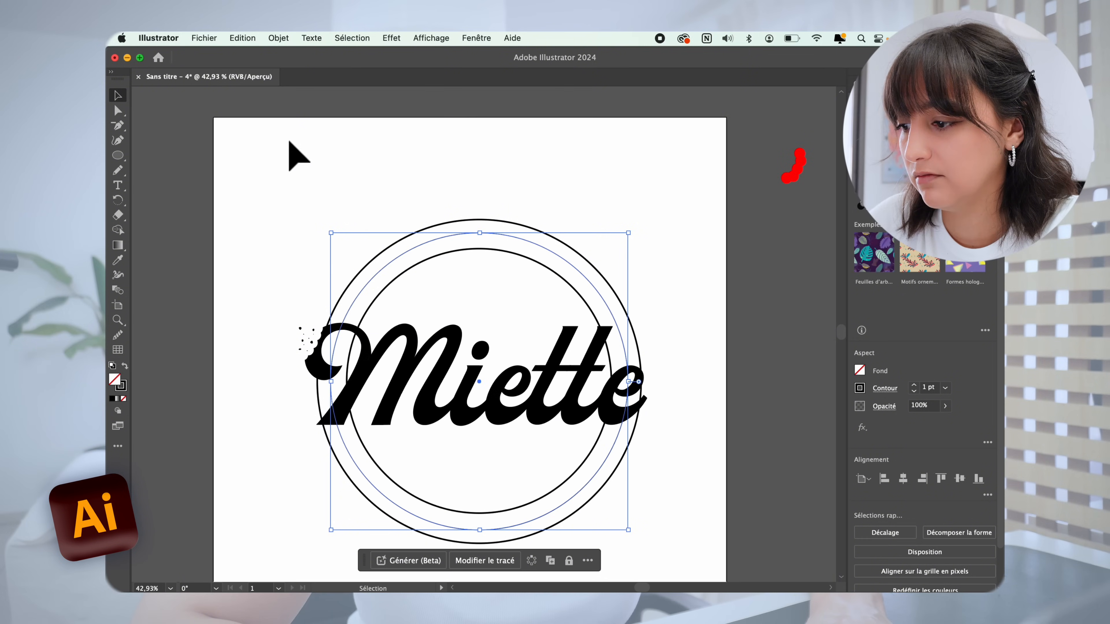
Step: Add the text LES MEILLEURS COOKIES along the middle circle with the Type on a Path tool
left_click_drag(117, 186, 155, 201)
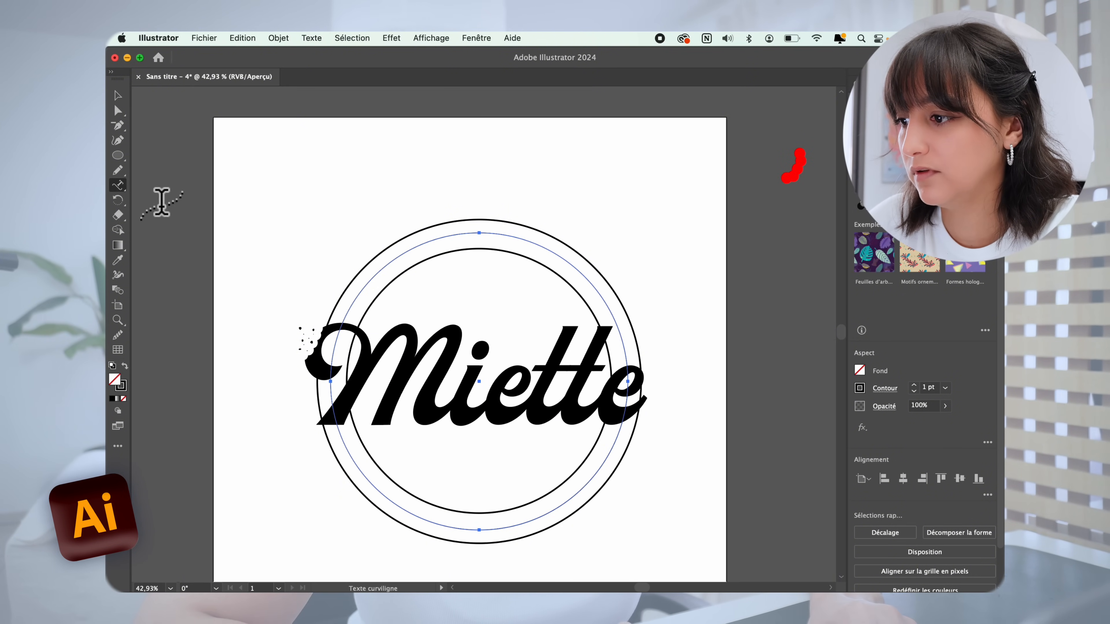
left_click(356, 296)
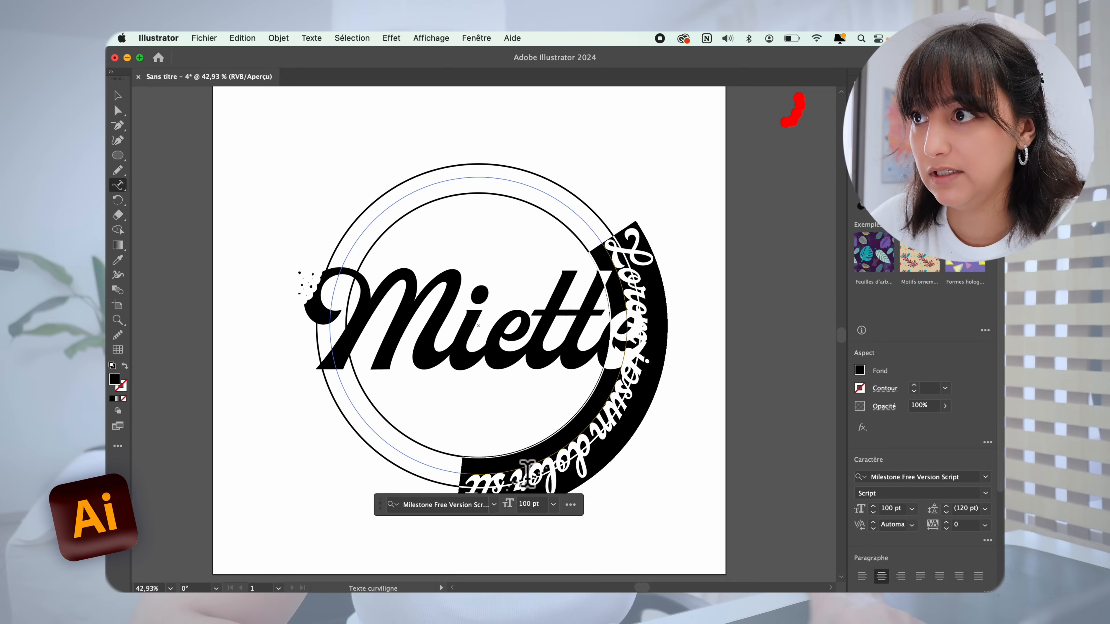
type("LES MEILLEURS")
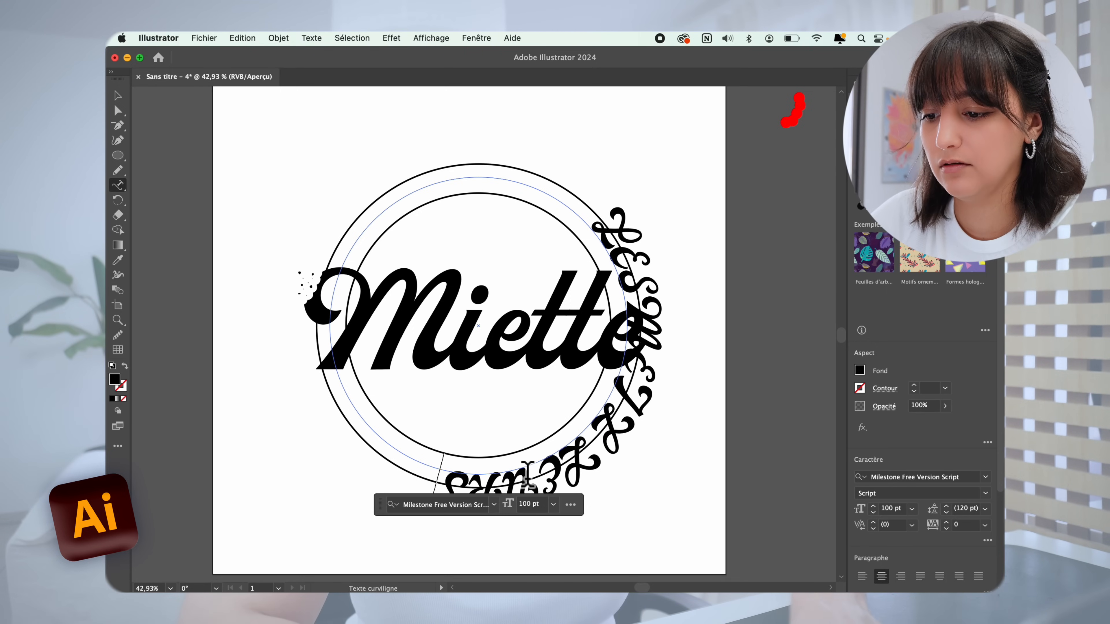
type(" COOKIES")
Step: Change the path alignment in the type-on-a-path options so the curved text sits centred between the two rings
left_click(311, 38)
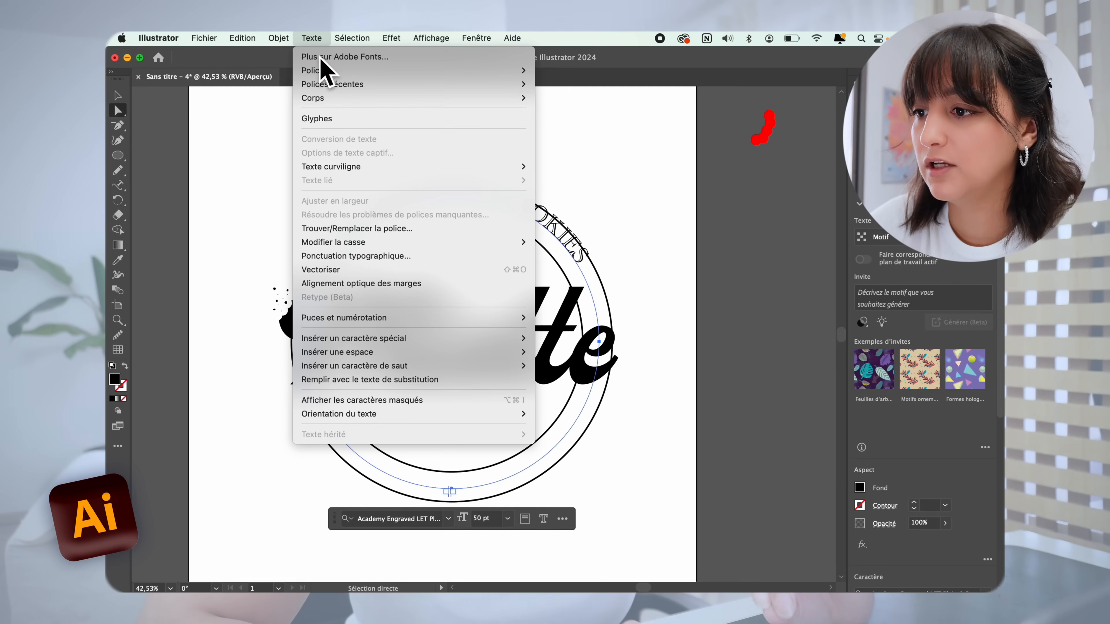
mouse_move(515, 167)
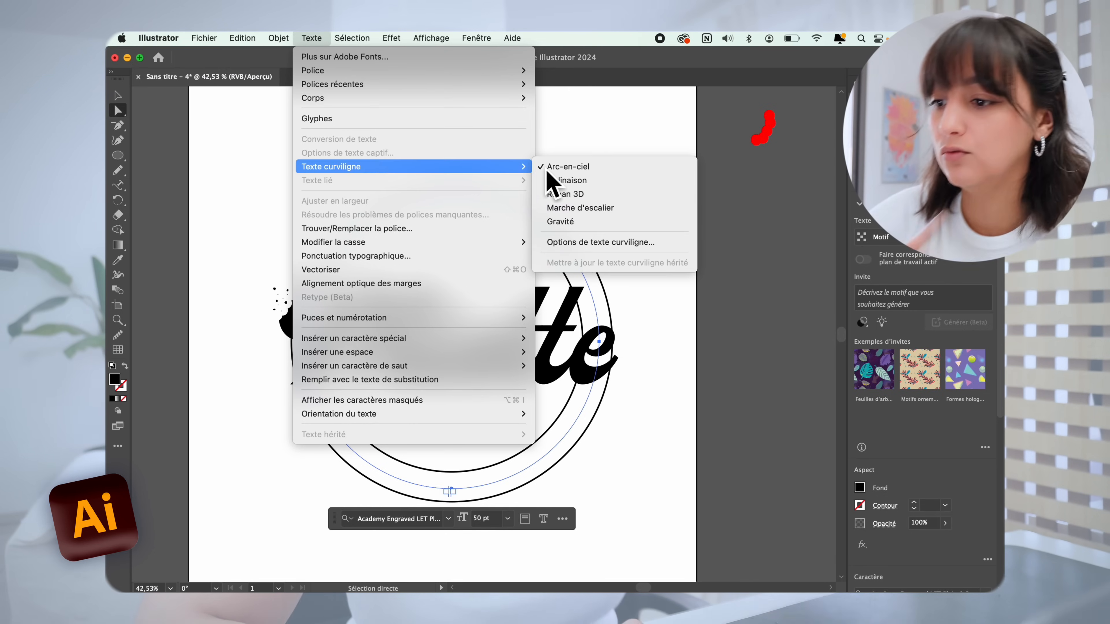
left_click(585, 243)
left_click(566, 318)
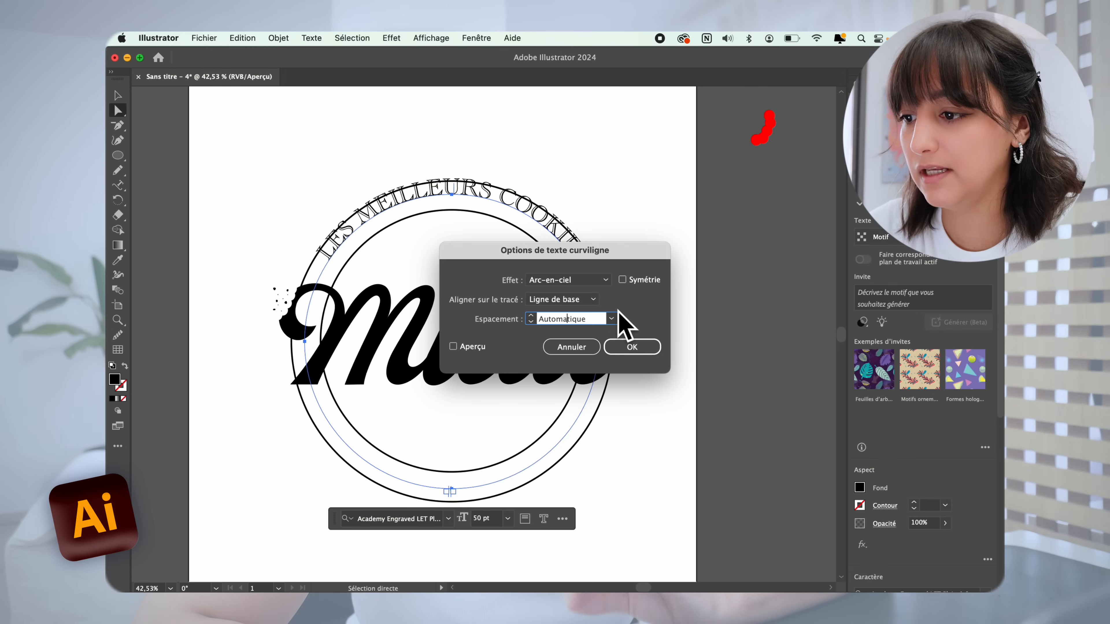
left_click(611, 319)
left_click(594, 311)
left_click(585, 299)
left_click(572, 340)
left_click(632, 346)
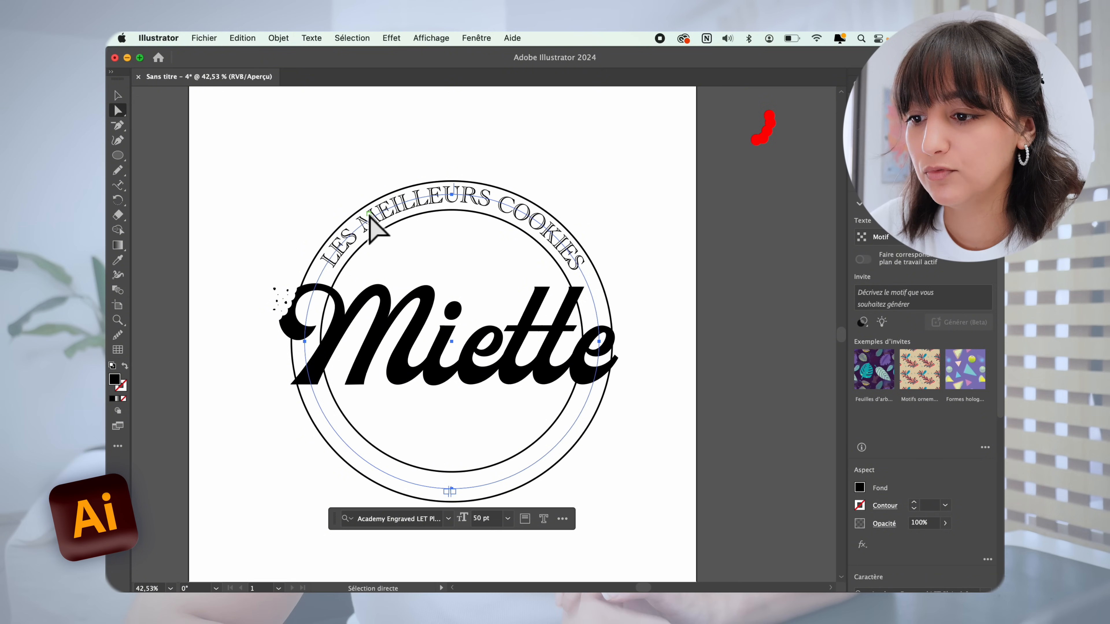
Step: Paste a copy of the curved text in front and change the wording on the lower arc to QUE T'A JAMAIS MANGÉ
scroll(467, 212, "up", 2)
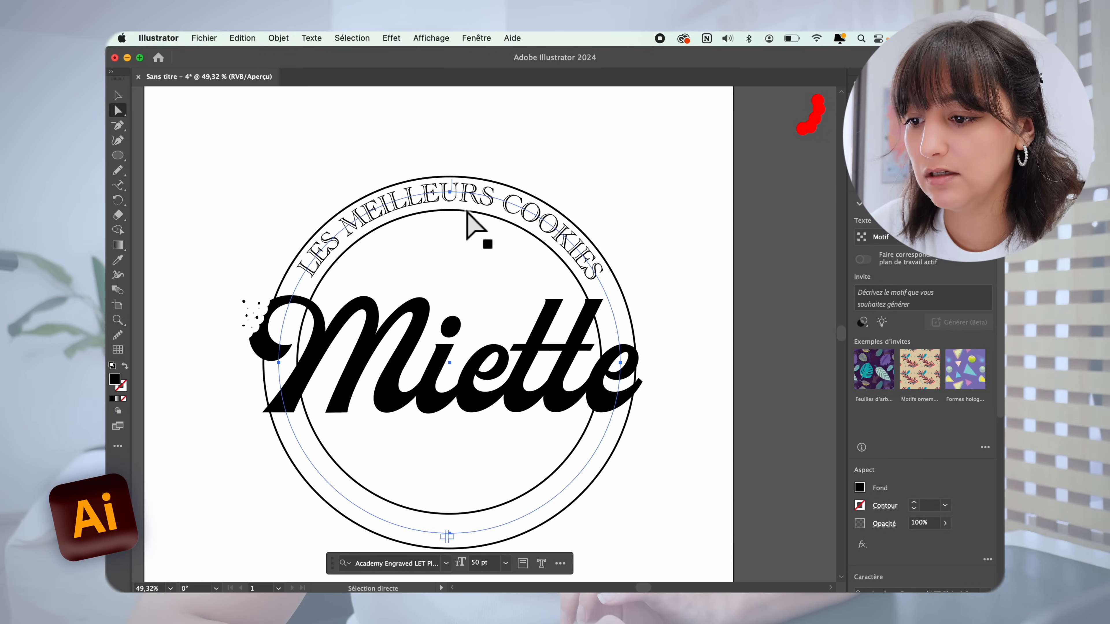
scroll(939, 496, "down", 5)
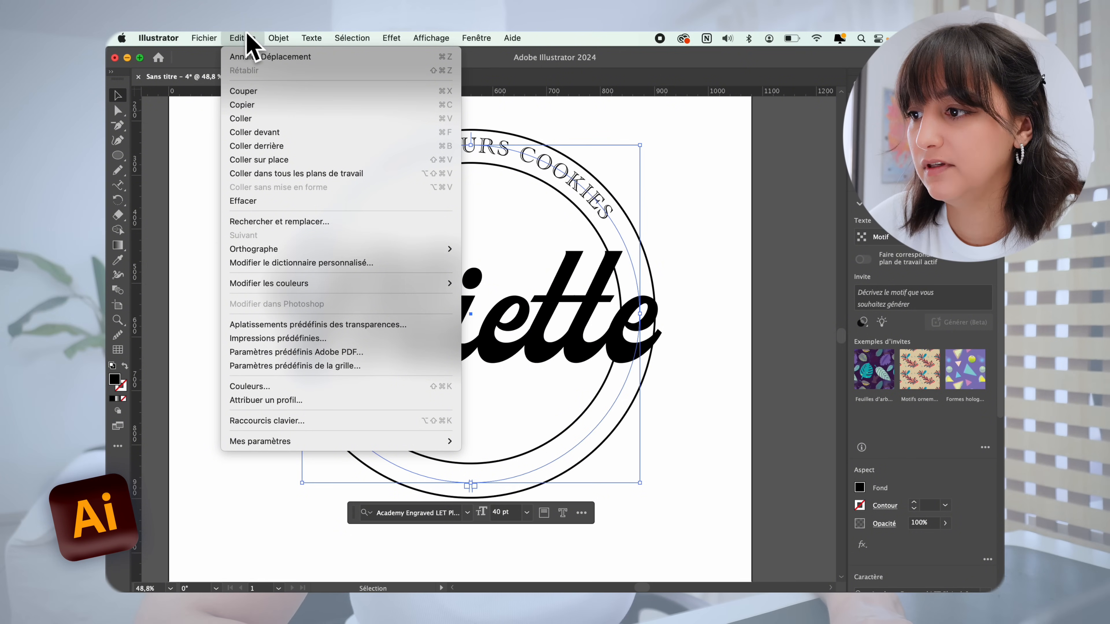
left_click(299, 132)
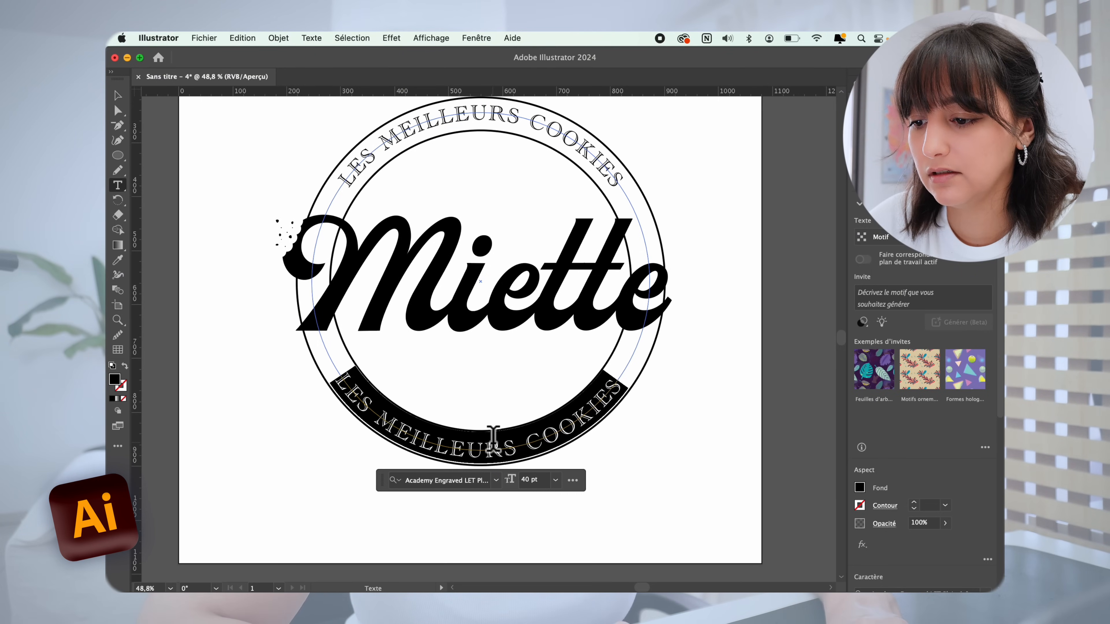
type("QUE T'A JAMAIS MANGÉ")
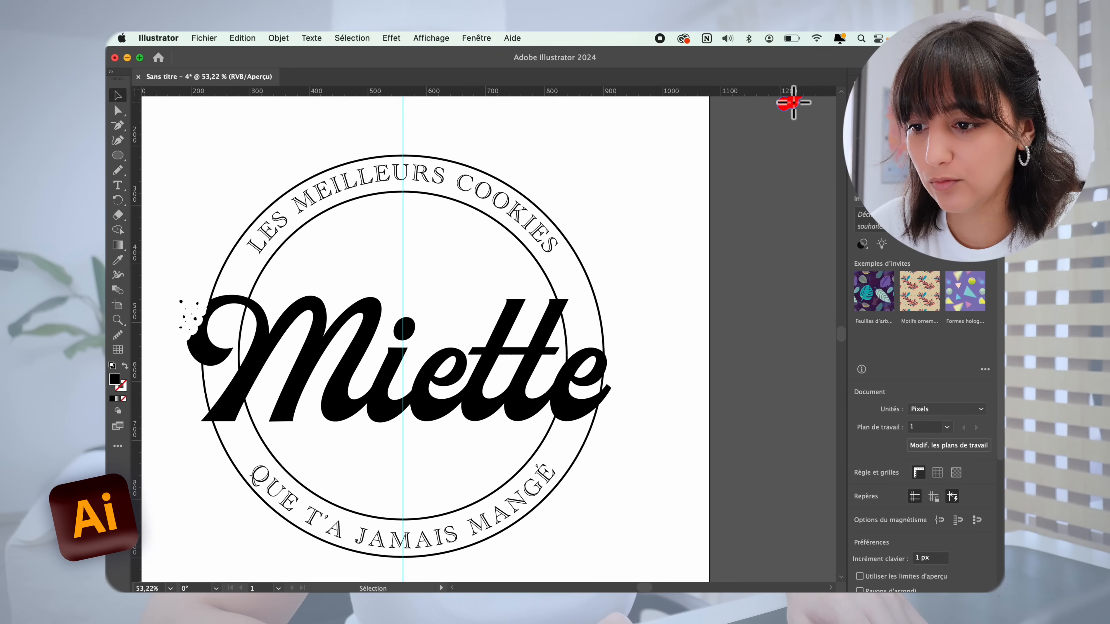
Step: Enlarge the bite shape and position it over the right edge of the rings, above the final e
mouse_move(636, 289)
left_mouse_down()
mouse_move(628, 296)
mouse_move(683, 283)
left_mouse_up()
mouse_move(690, 226)
left_mouse_down()
mouse_move(725, 325)
mouse_move(641, 377)
mouse_move(669, 359)
left_mouse_up()
left_click_drag(658, 315, 585, 350)
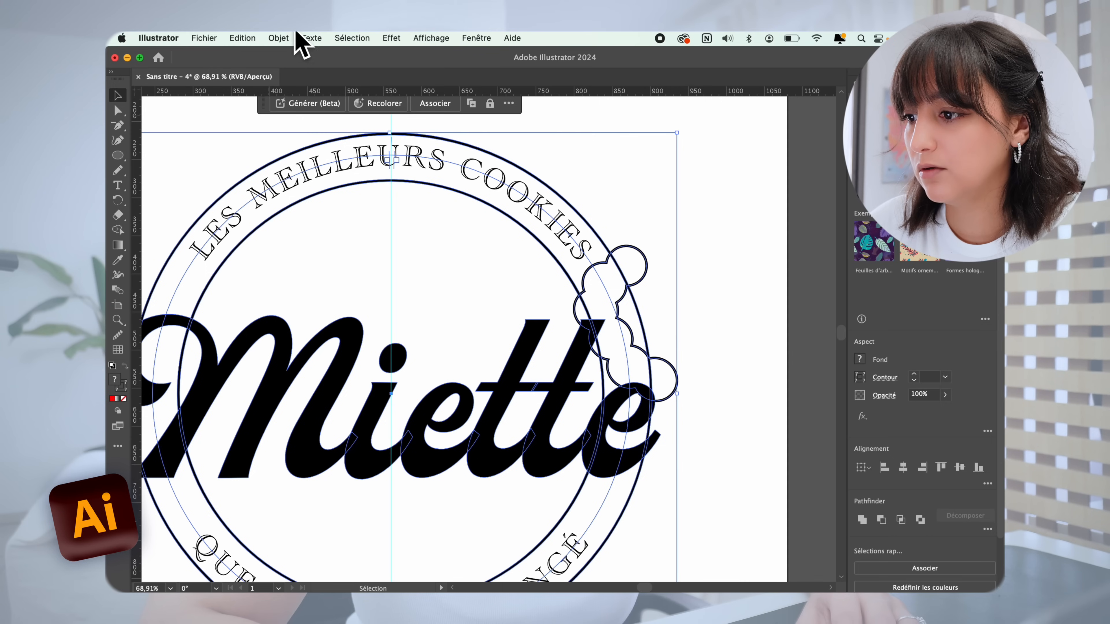
Step: Convert the strokes and the texts of the whole selected logo to outlines
left_click(290, 38)
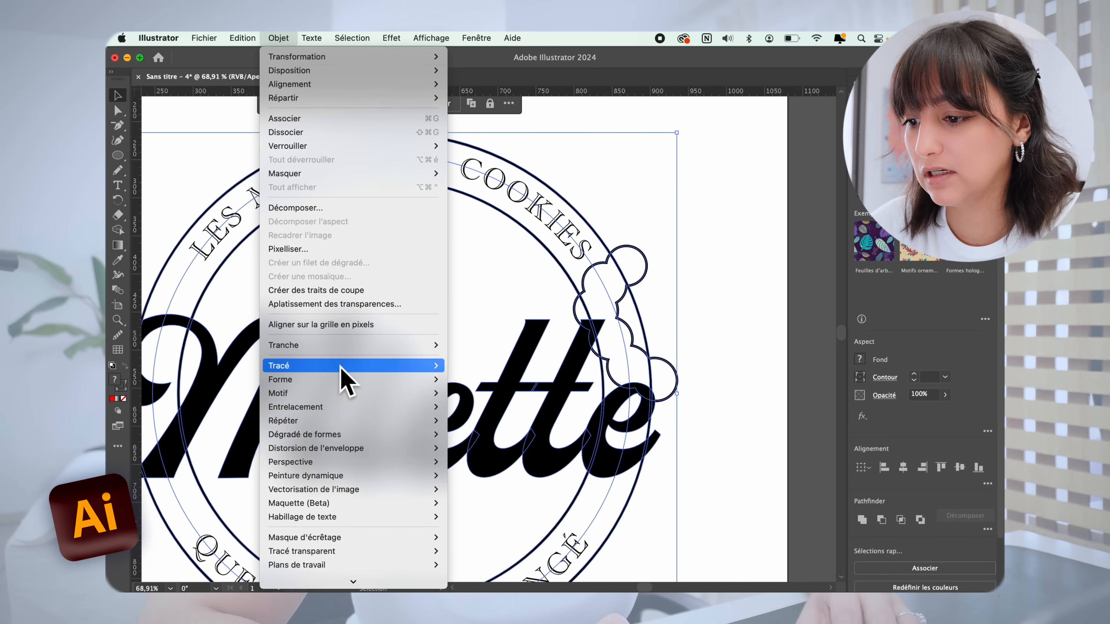
mouse_move(342, 367)
left_click(493, 400)
left_click(311, 38)
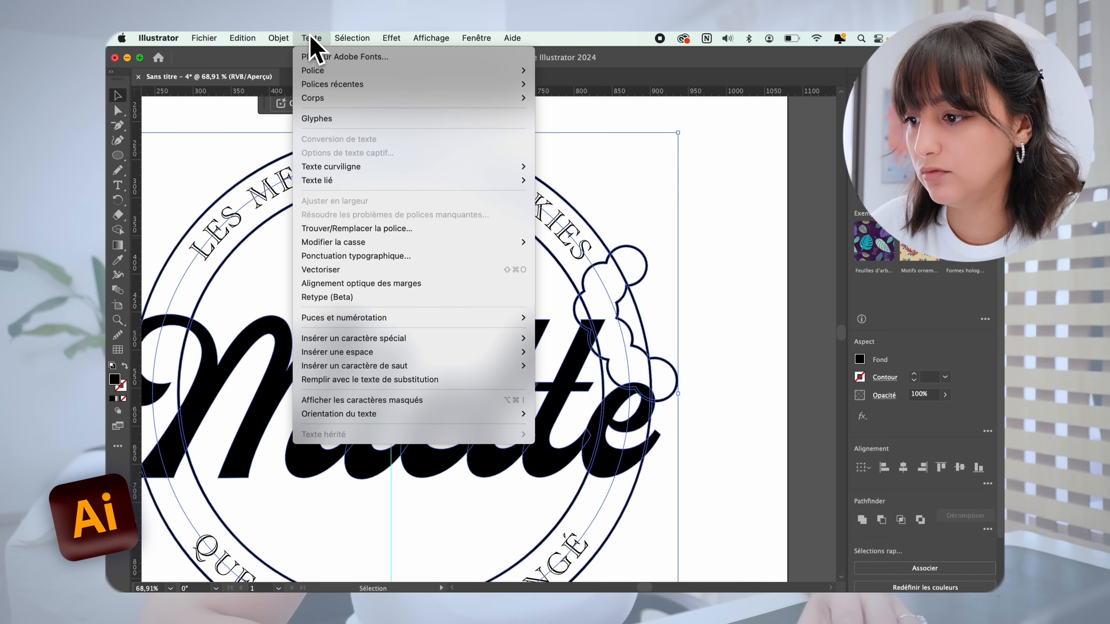
left_click(387, 270)
Step: Cut the bite out of the right side of the rings by removing the overlapping areas with Shape Builder
scroll(389, 280, "up", 5)
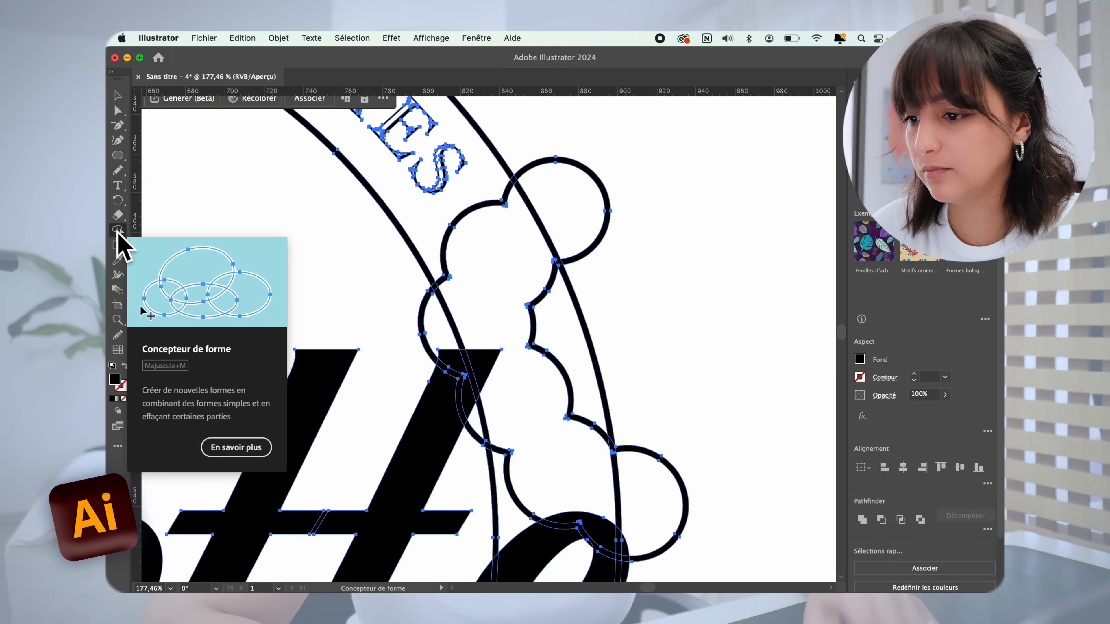
left_click(117, 231)
scroll(535, 184, "up", 3)
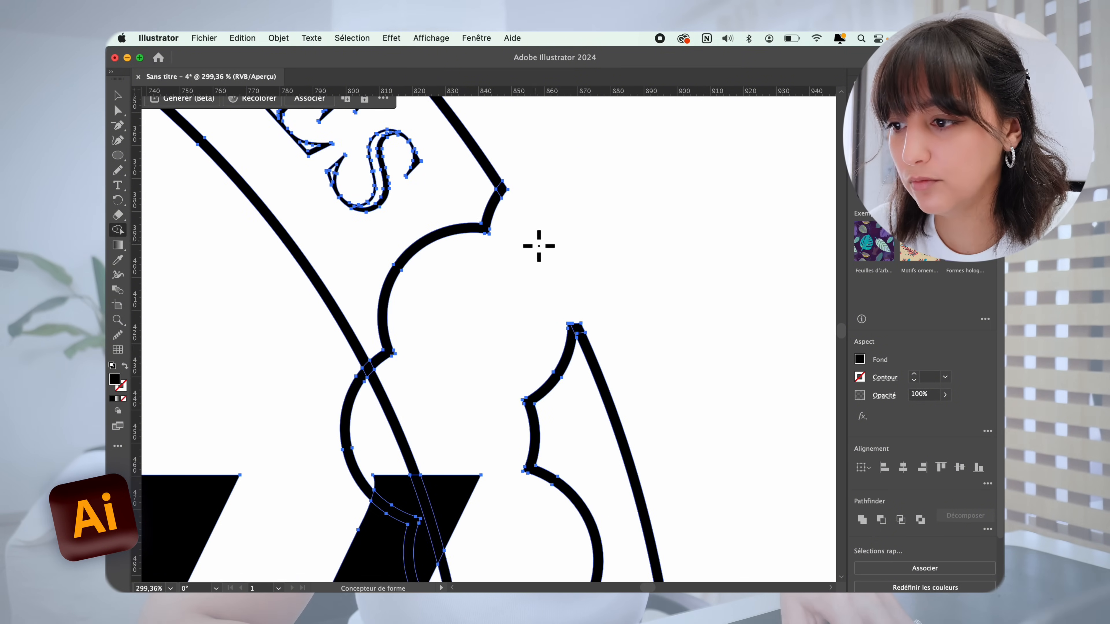
scroll(533, 238, "down", 3)
left_click(552, 303, "alt")
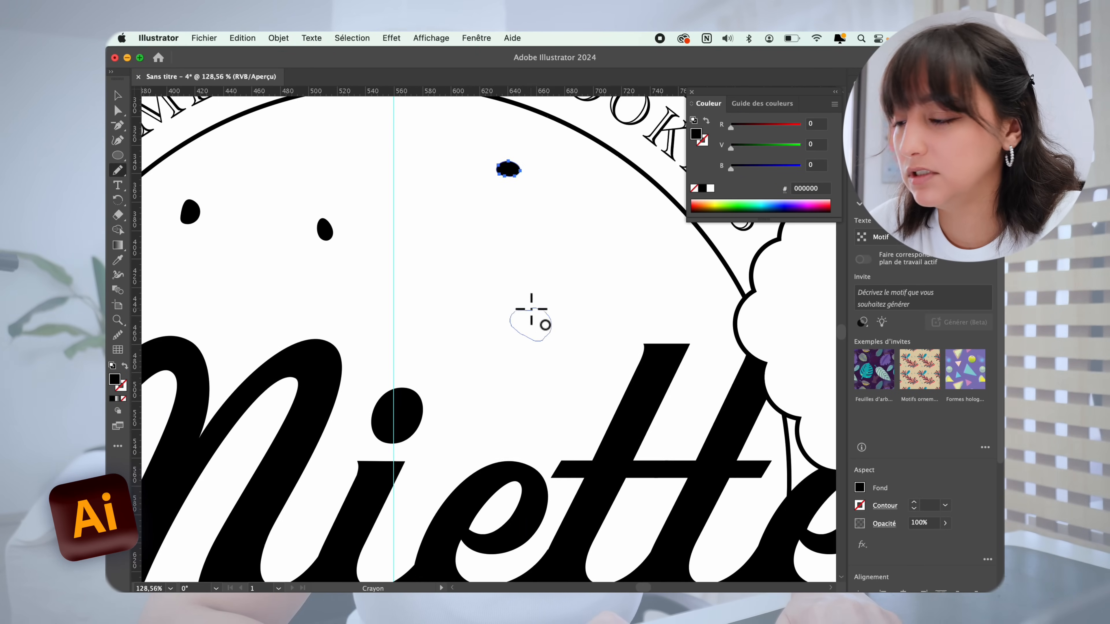
scroll(528, 317, "down", 10)
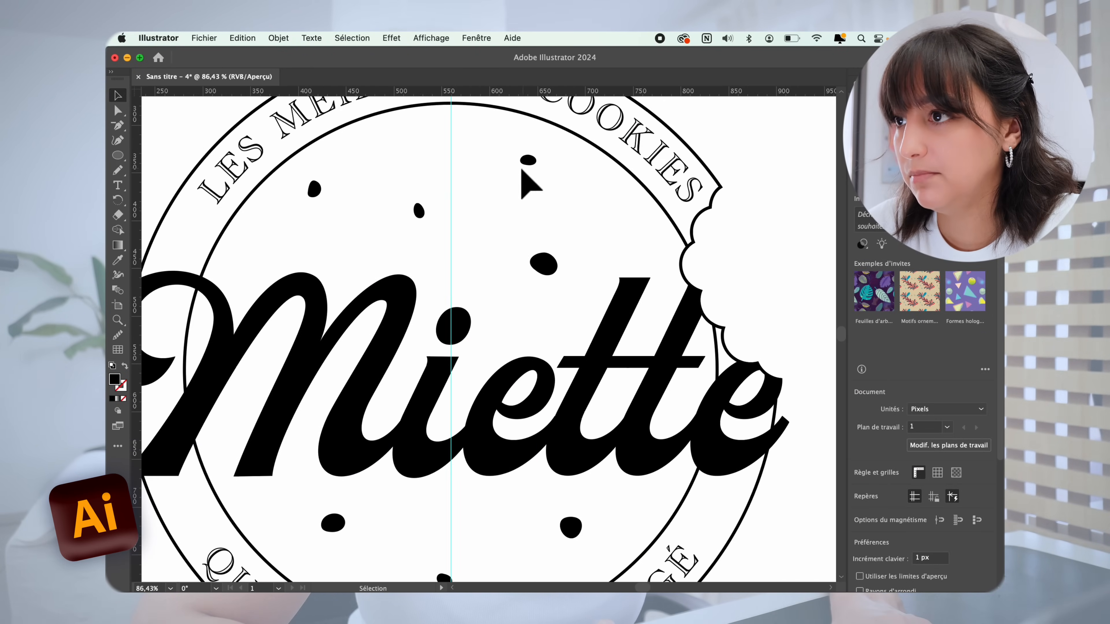
Step: Draw white highlight curves inside the two upper-left chips and black accent curves along their outer edges with the Pencil
left_click(315, 194)
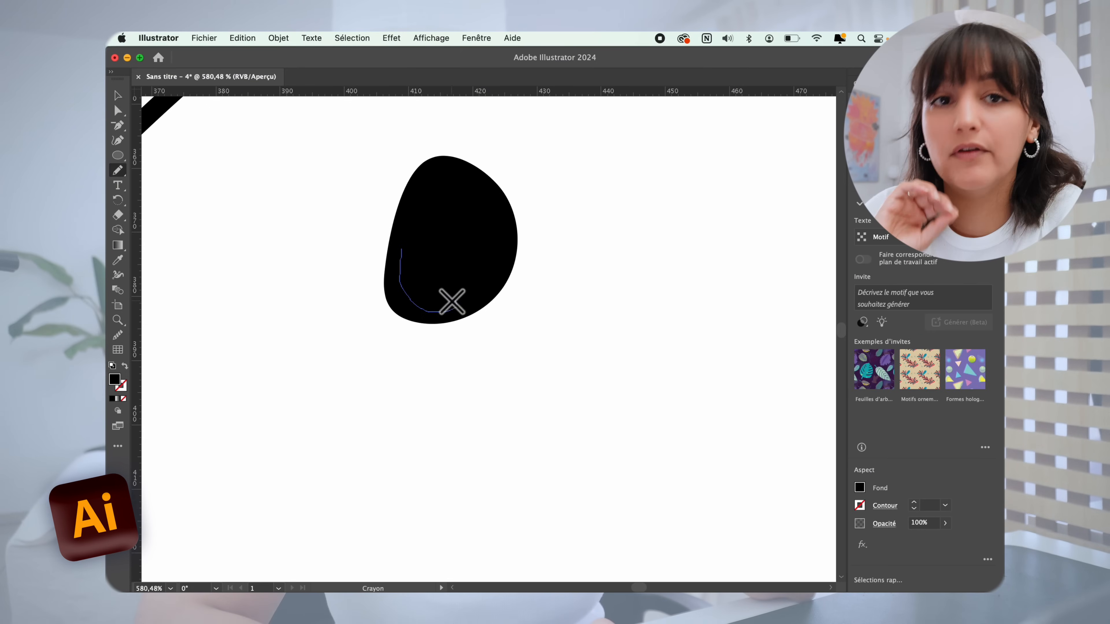
left_click(115, 379)
mouse_move(467, 147)
left_mouse_down()
mouse_move(508, 189)
mouse_move(527, 249)
left_mouse_up()
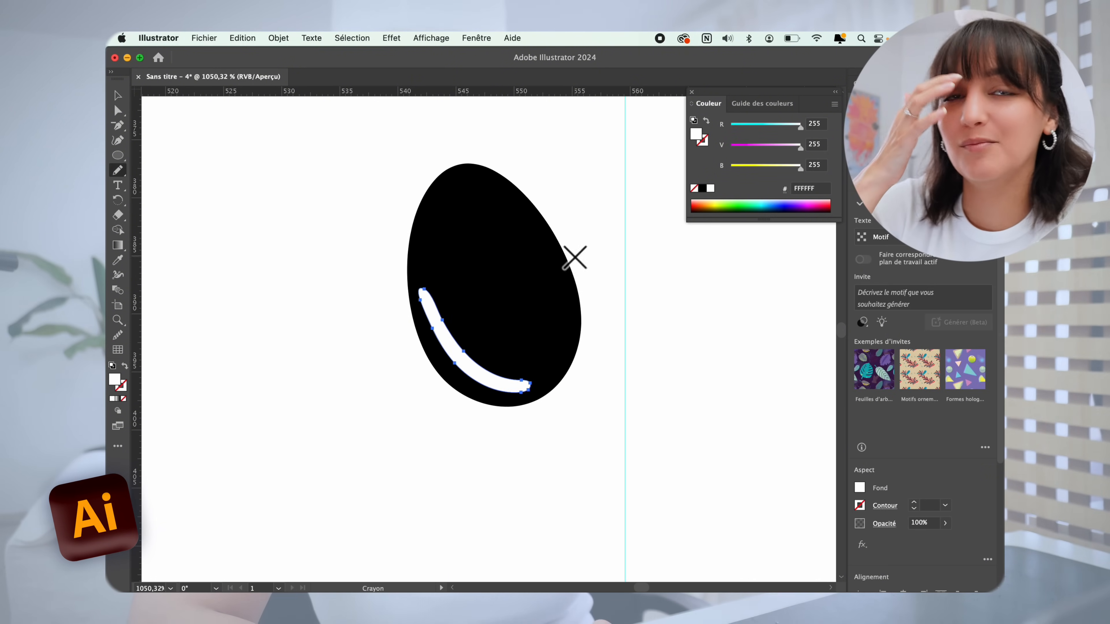
mouse_move(500, 162)
left_mouse_down()
mouse_move(537, 179)
mouse_move(500, 161)
left_mouse_up()
double_click(114, 379)
scroll(527, 285, "up", 3)
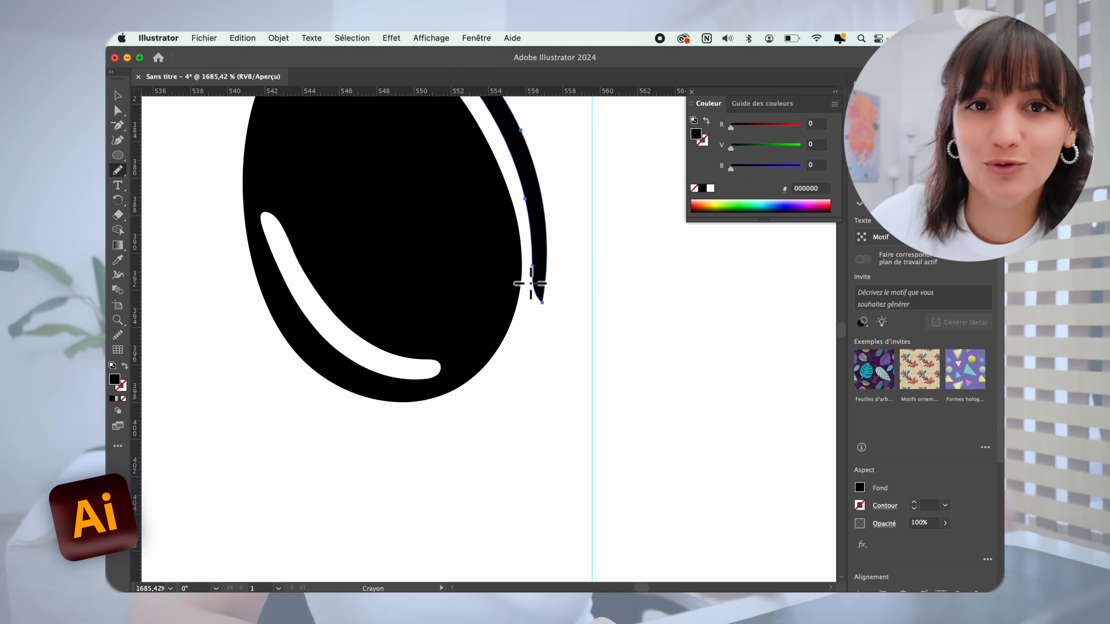
Step: Draw black accent curves along the outer edges of the chips on the right half of the cookie
scroll(528, 285, "down", 10)
key("v")
left_click_drag(328, 290, 466, 381)
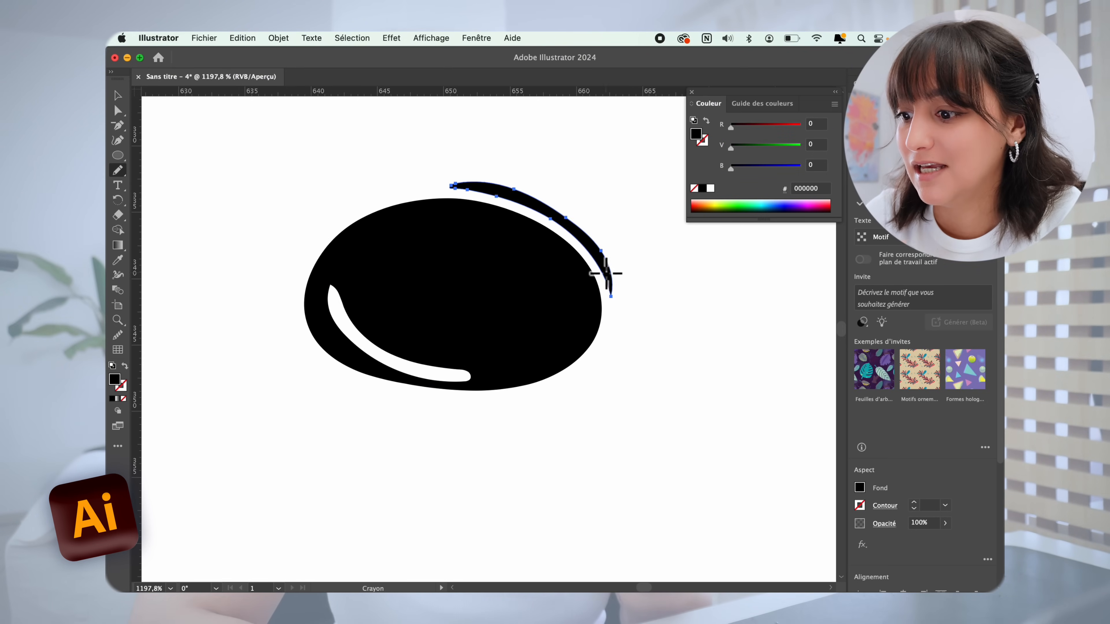
left_click_drag(620, 377, 661, 405)
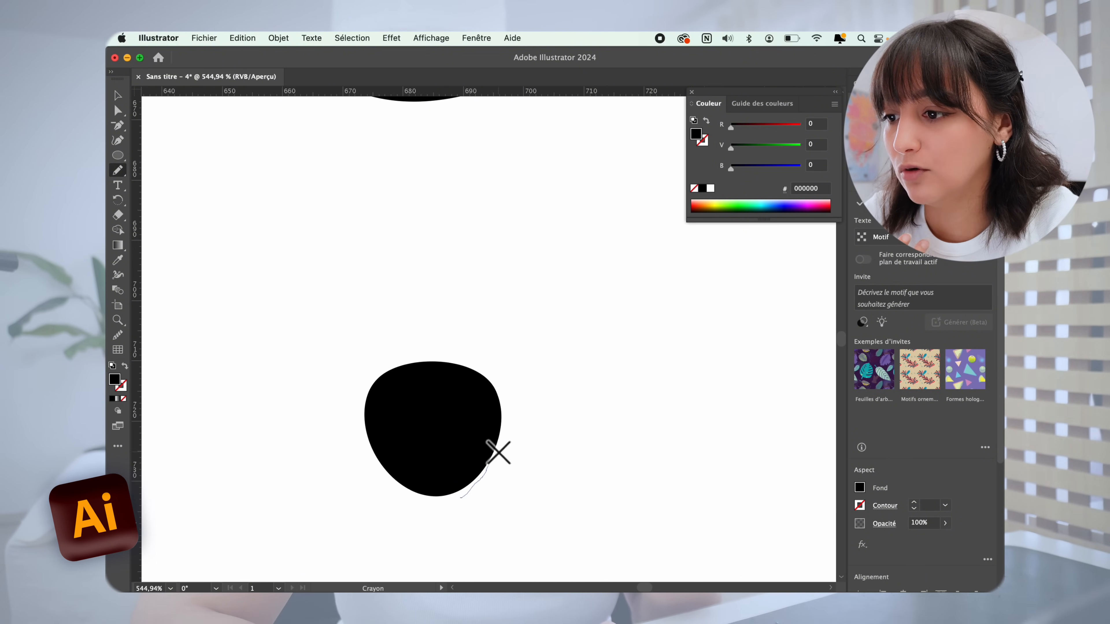
left_click_drag(498, 452, 502, 377)
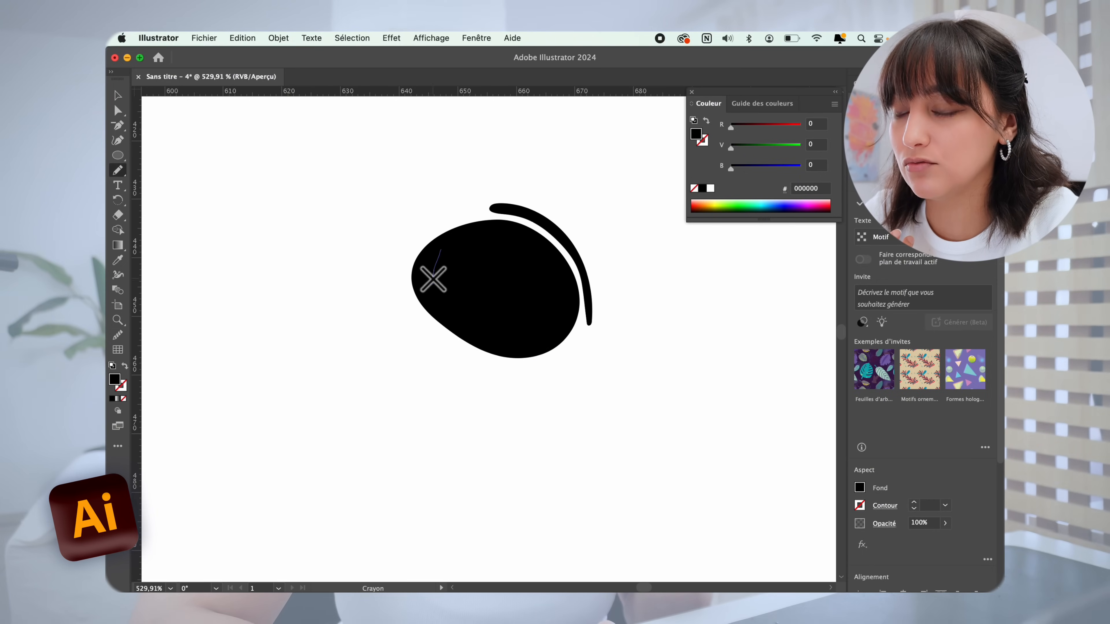
Step: Switch the fill to white and draw highlight curves inside the remaining chips and the dot of the i
left_click(118, 413)
left_click_drag(358, 326, 375, 467)
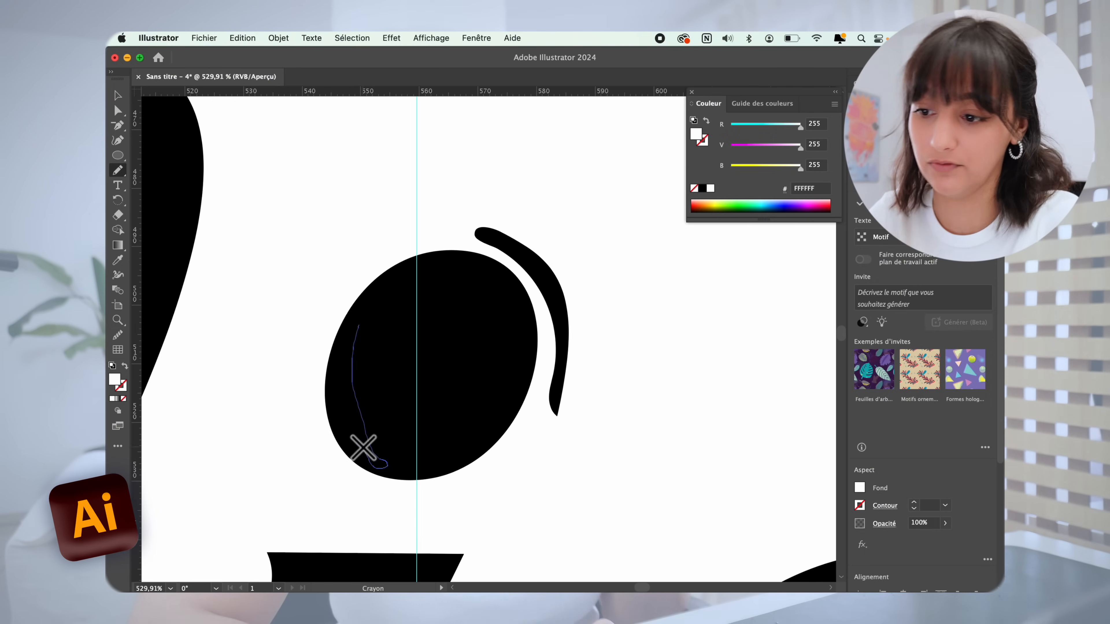
left_click_drag(355, 340, 352, 441)
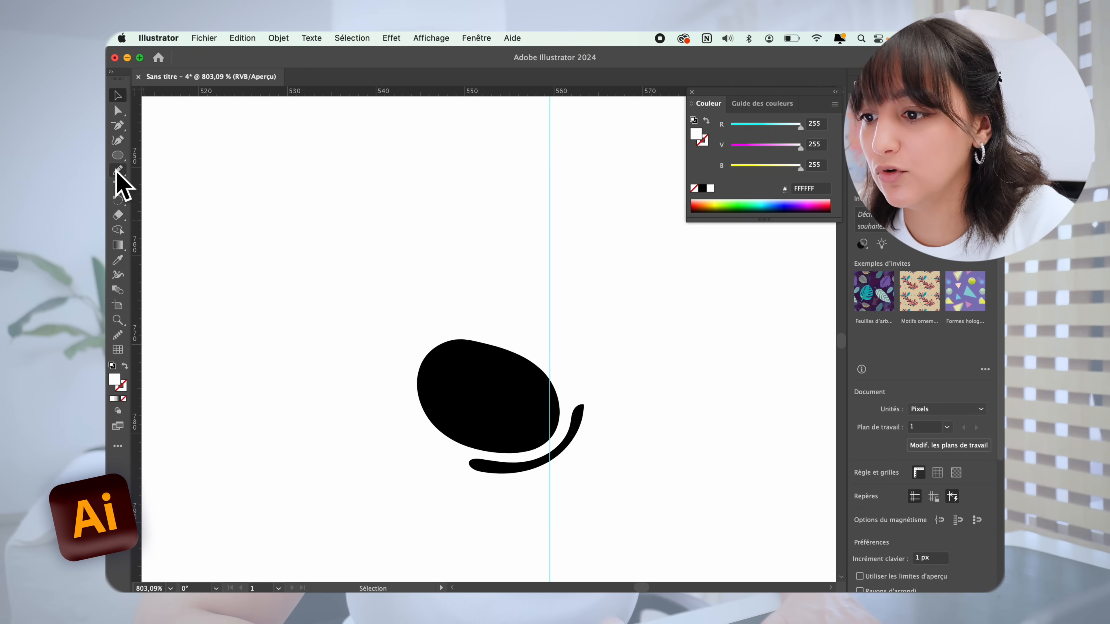
left_click(118, 170)
left_click_drag(432, 413, 482, 350)
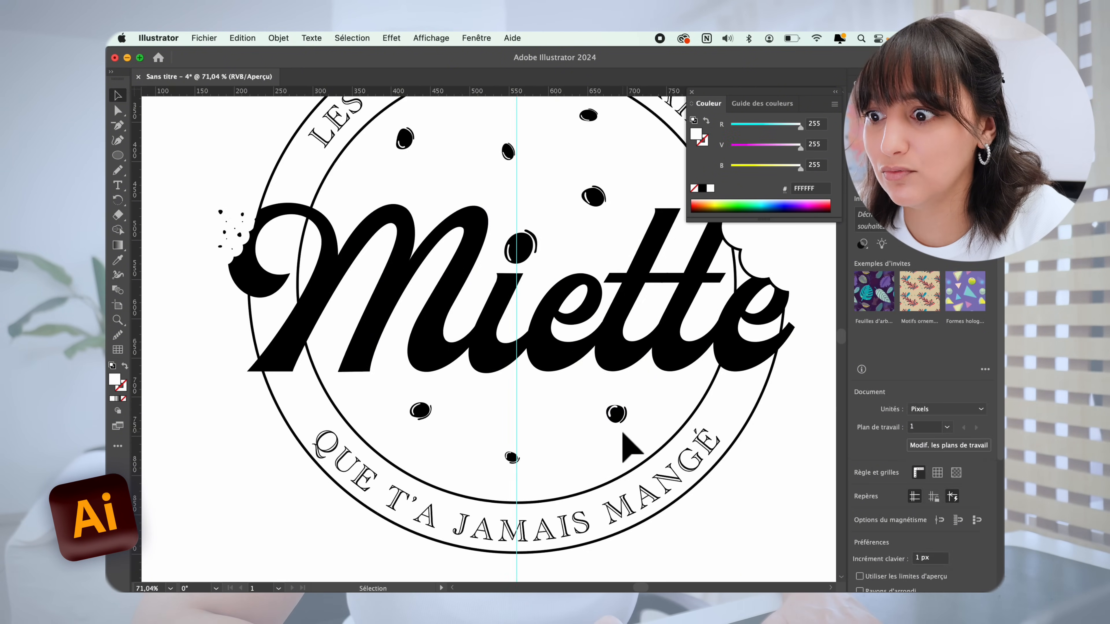
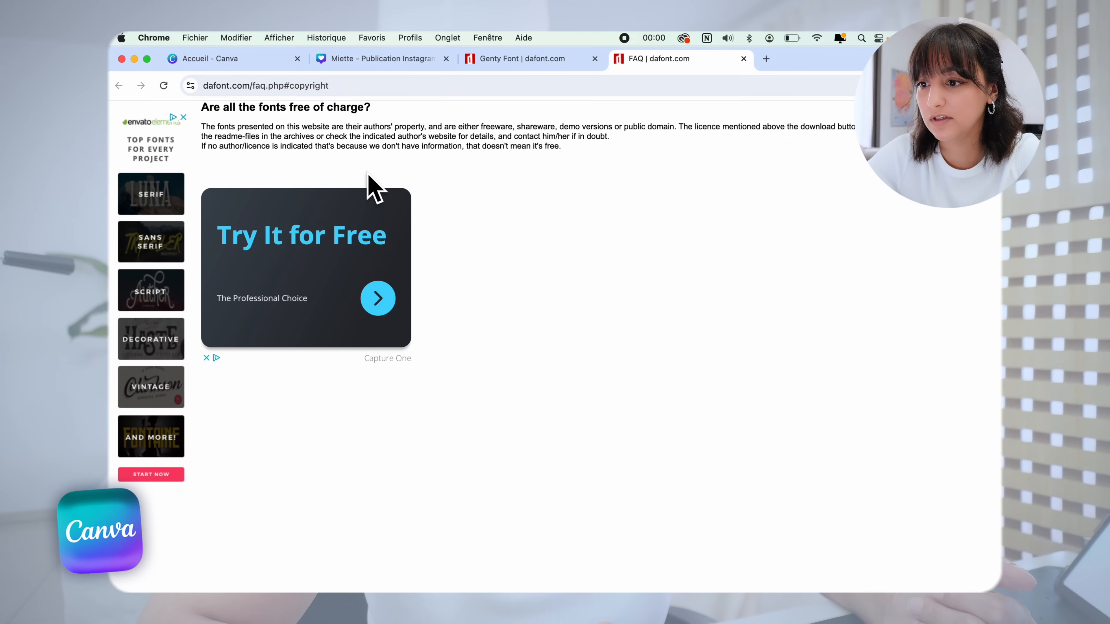
Step: In Chrome, close the dafont FAQ and examine the Genty typeface's licence options on Creative Market
key("super+w")
left_click(385, 300)
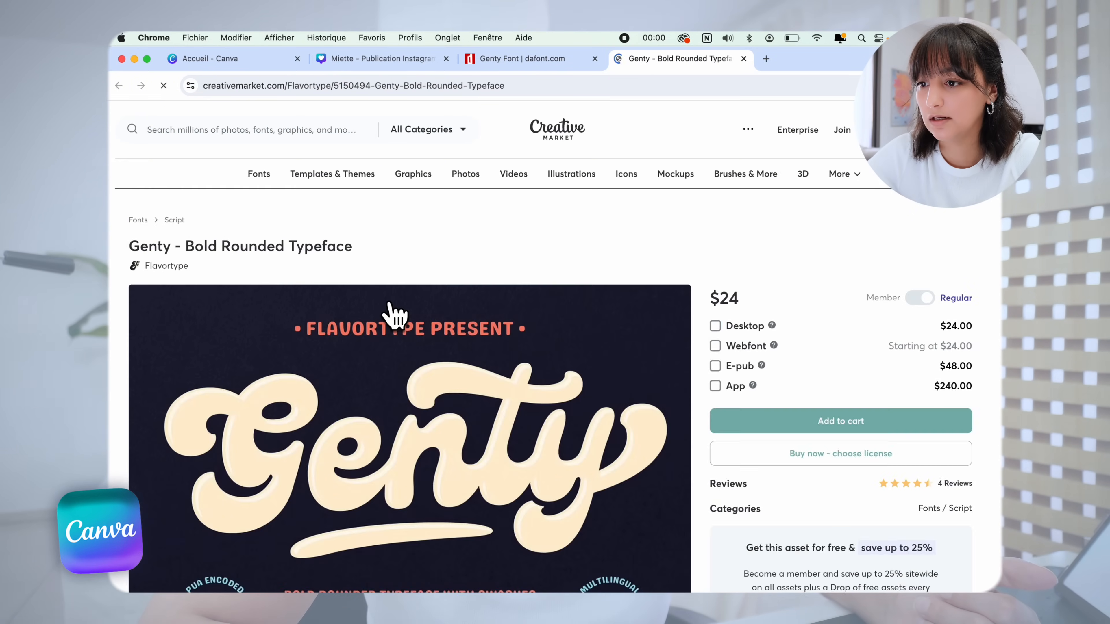
scroll(676, 268, "down", 3)
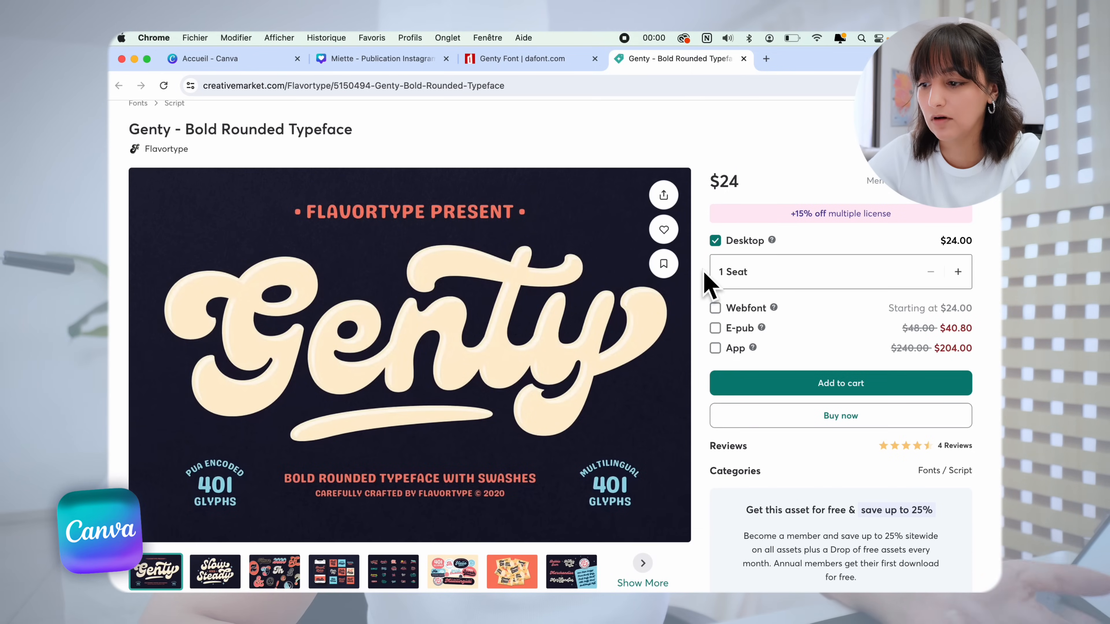
scroll(746, 289, "down", 2)
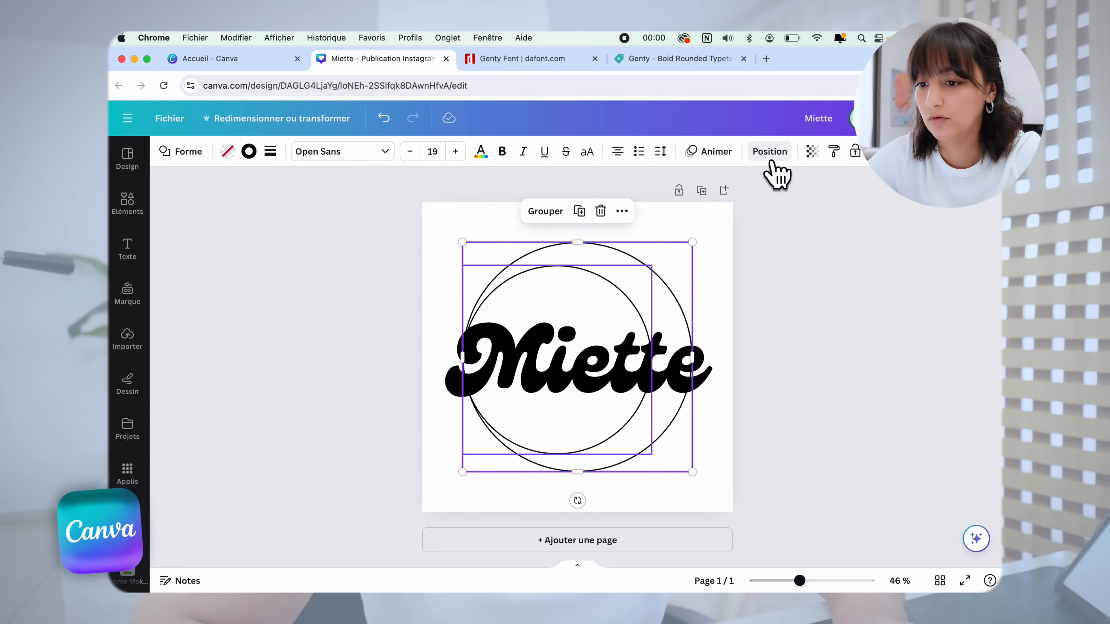
Step: Centre the two circles on each other, and add the curved Shares are appreciated! text combination at the upper ring
left_click(772, 155)
left_click(192, 290)
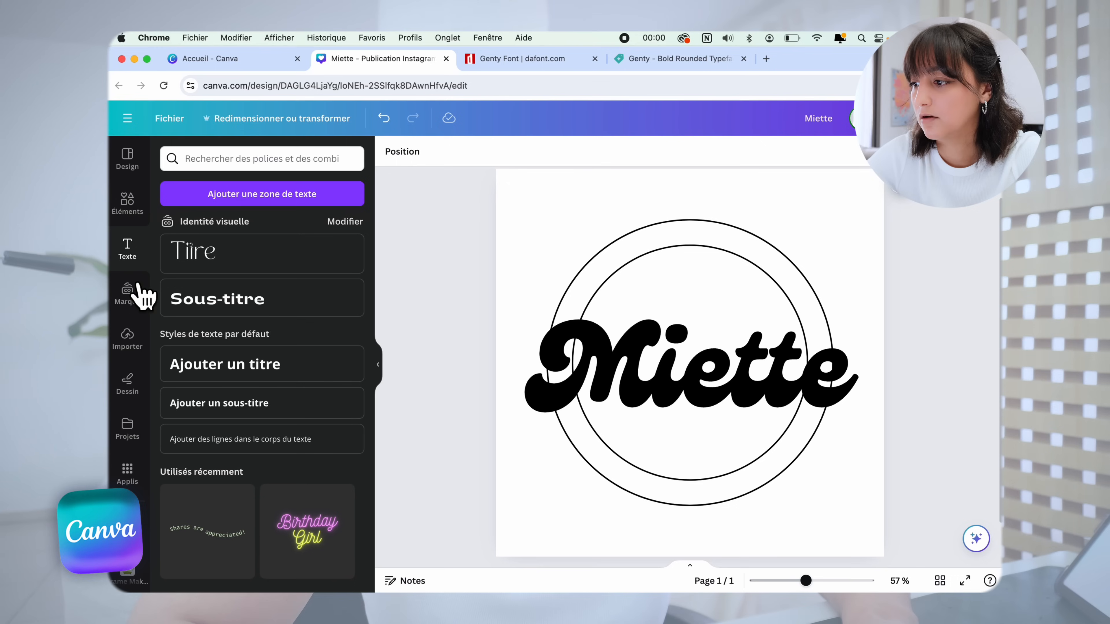
left_click(223, 531)
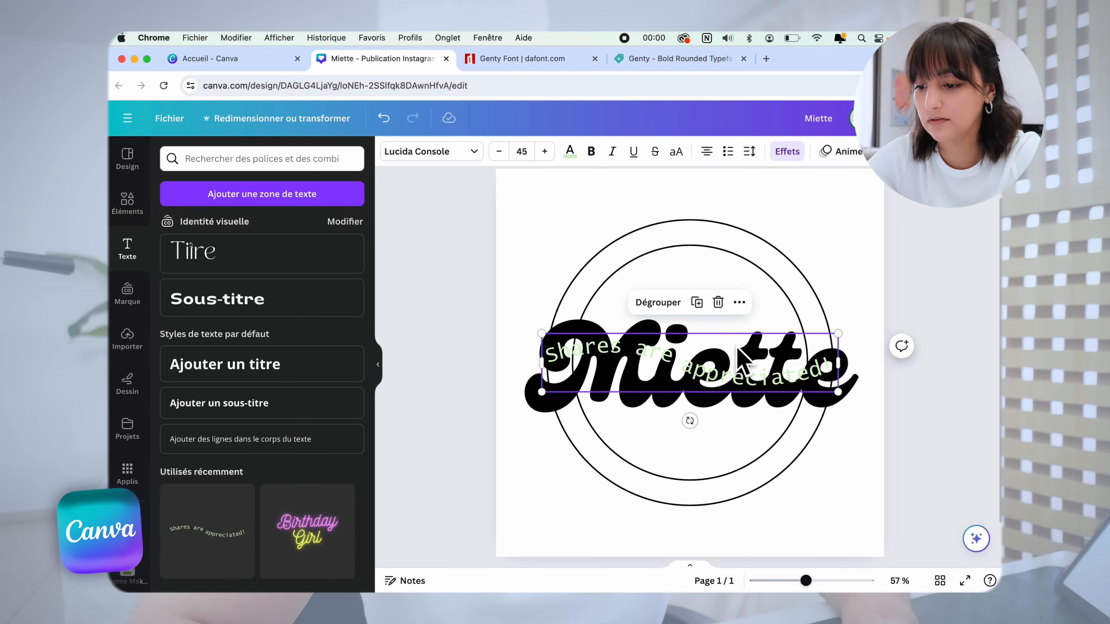
left_click_drag(730, 372, 729, 224)
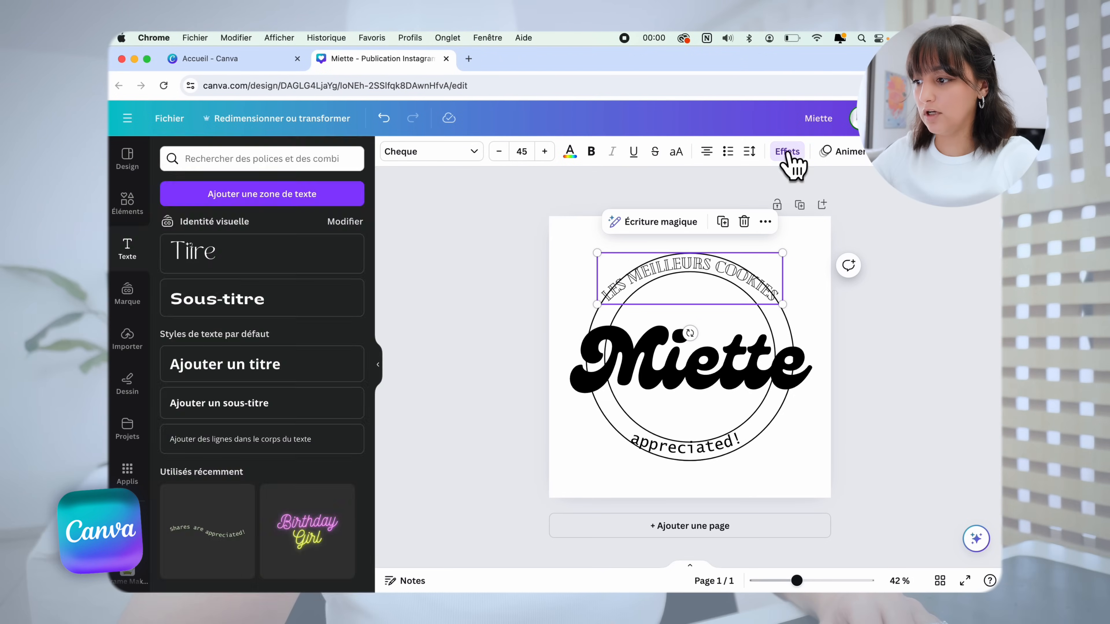
Step: Set the LES MEILLEURS COOKIES slogan's curve to 42 and font size to 40, and widen its letter spacing
left_click(786, 151)
left_click_drag(273, 565, 277, 566)
left_click(521, 151)
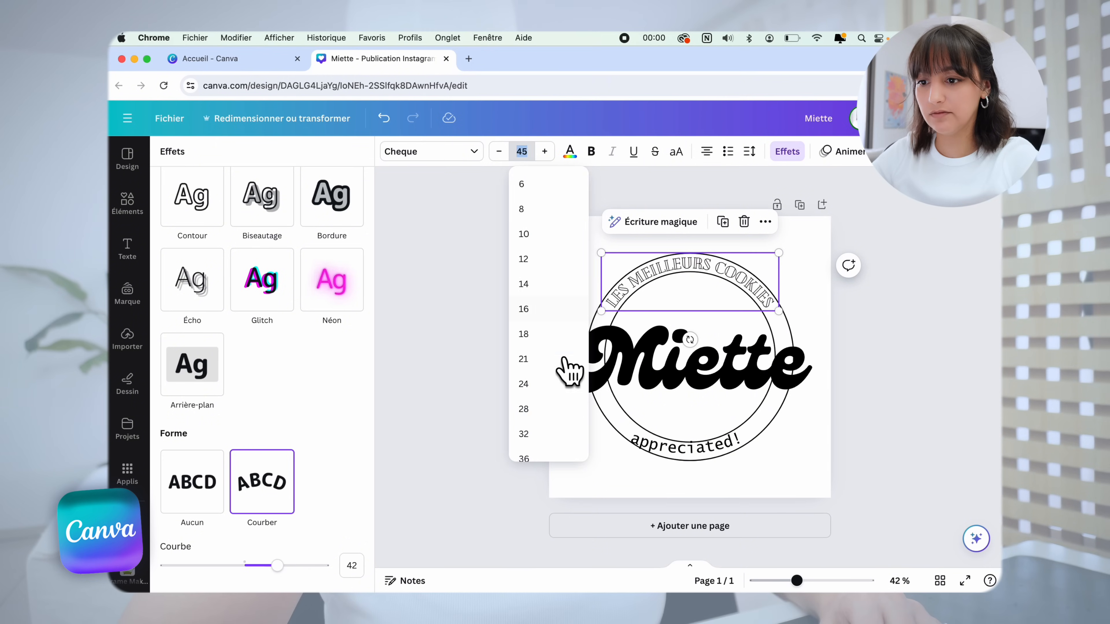
left_click(563, 421)
left_click(749, 151)
left_click_drag(780, 204, 788, 205)
left_click(755, 298)
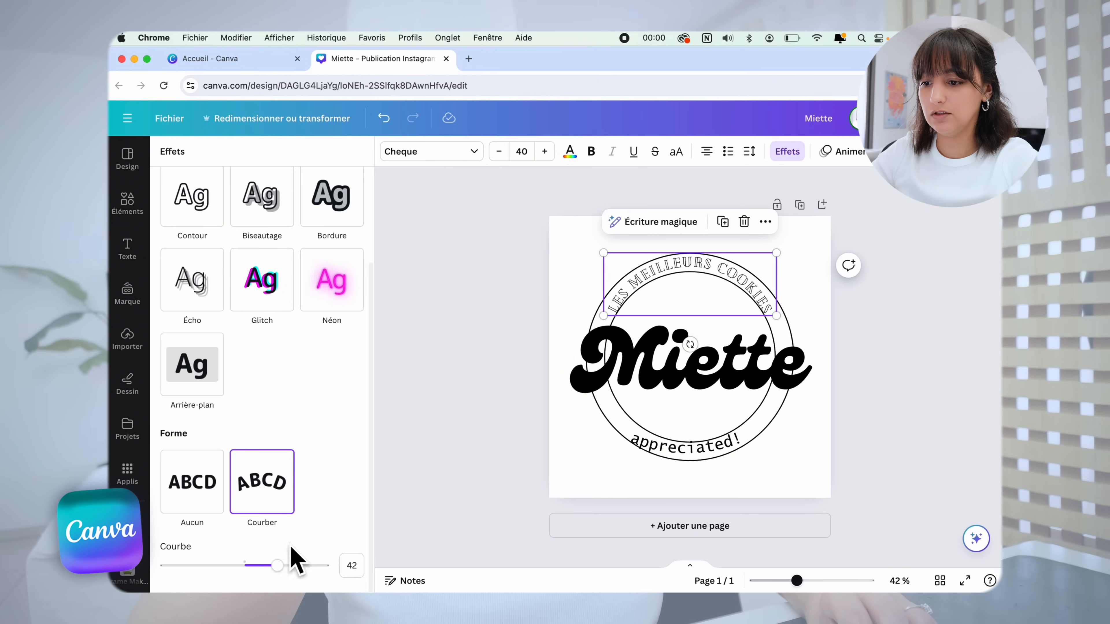
Step: Replace the appreciated! text on the lower ring with QUE T'A JAMAIS MANGÉ
left_click(725, 446)
double_click(726, 448)
type("QUE T'A JAMA")
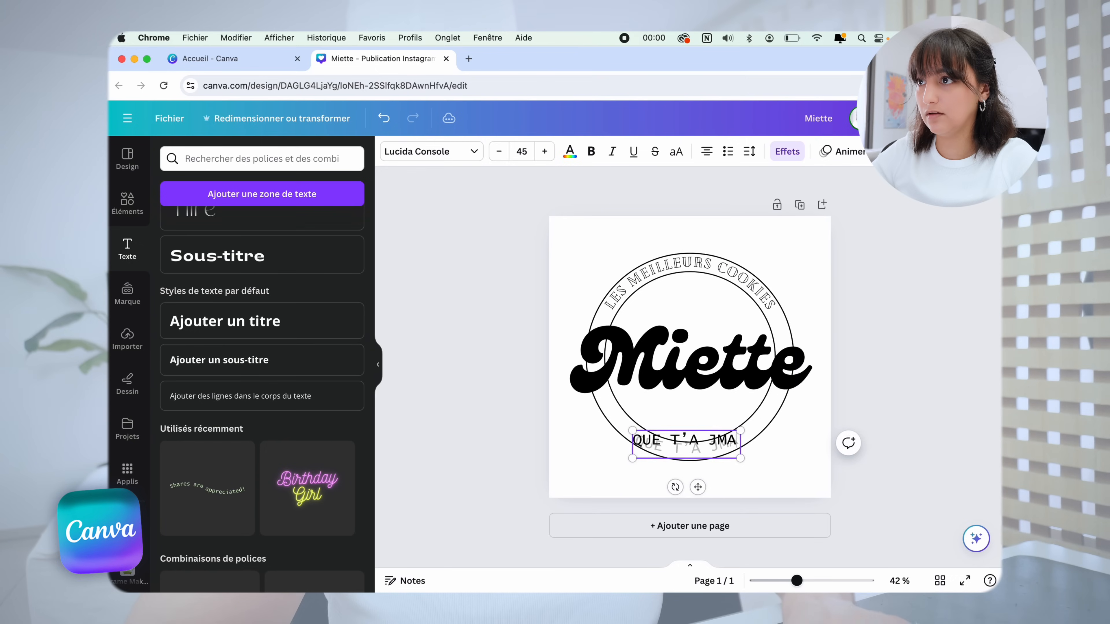
type("IS MANGÉ")
Step: Set the lower slogan in the Cheque font curved along the lower ring, and choose a smaller font size for both slogans
left_click(434, 151)
left_click(786, 151)
left_click(260, 482)
left_click_drag(227, 570, 218, 570)
left_click_drag(700, 292, 284, 297)
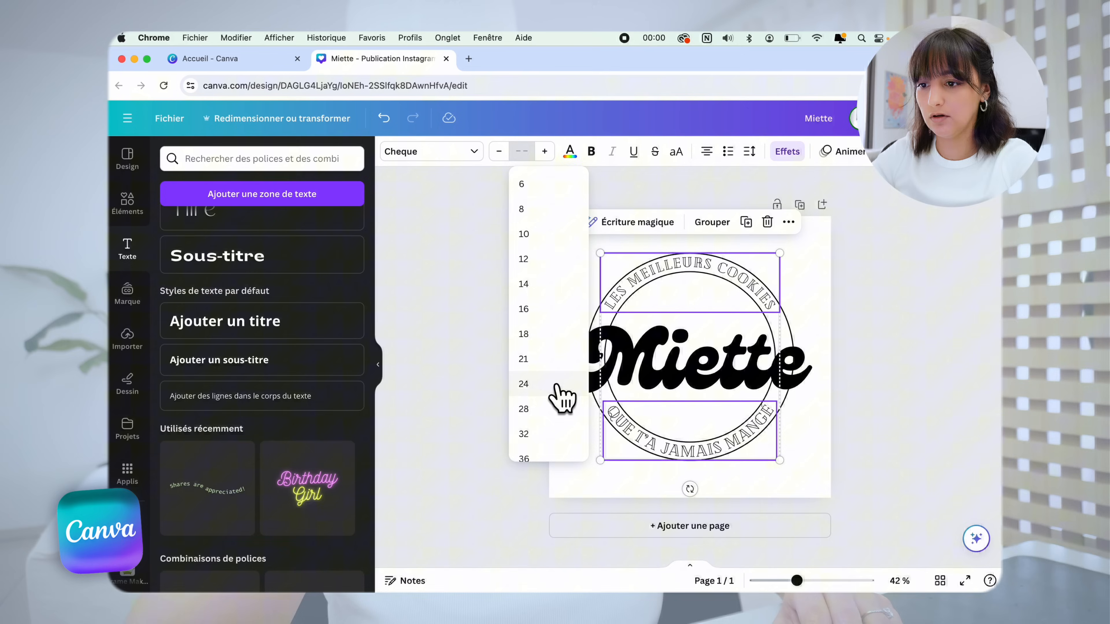
left_click(562, 397)
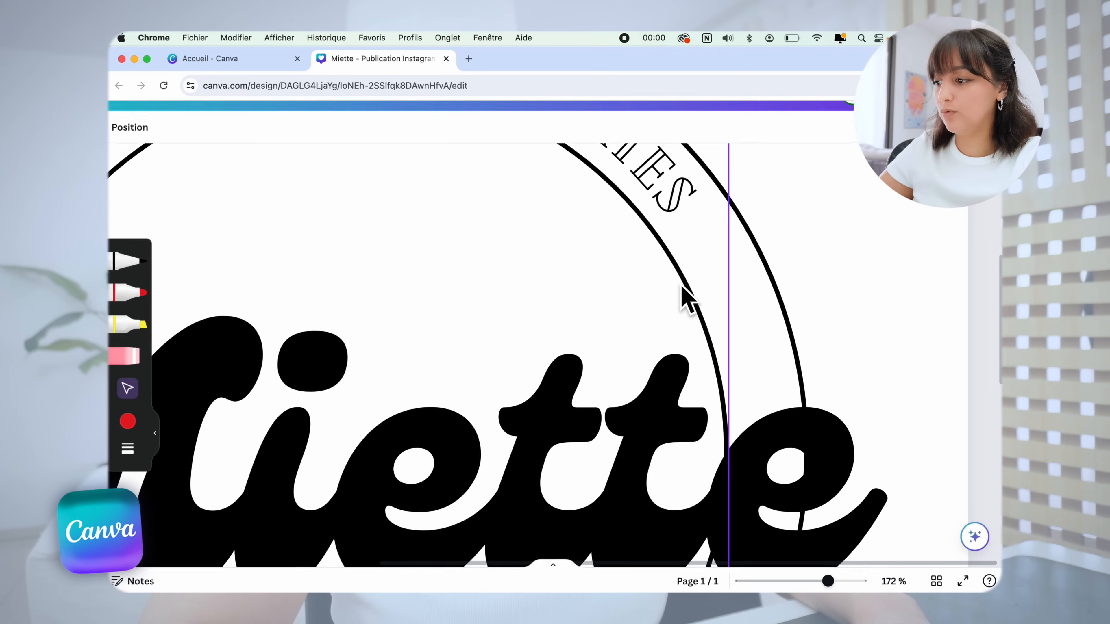
Step: Draw scattered black crumbs of varied sizes above the final e with the marker
left_click(177, 430)
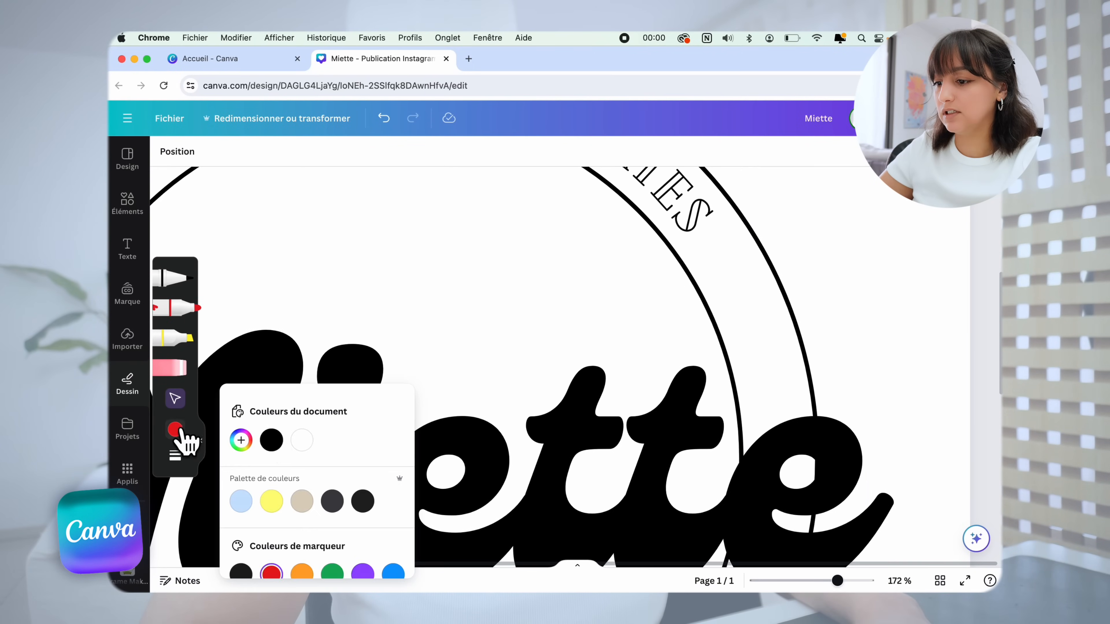
left_click_drag(833, 355, 843, 354)
key("super+z")
left_click(174, 456)
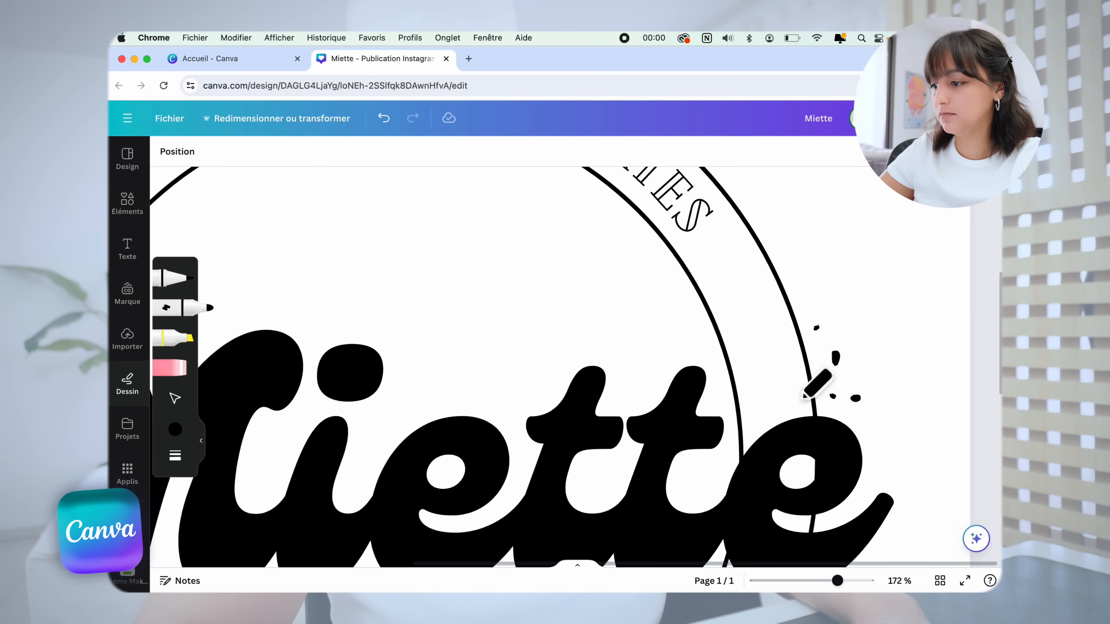
scroll(803, 397, "up", 5)
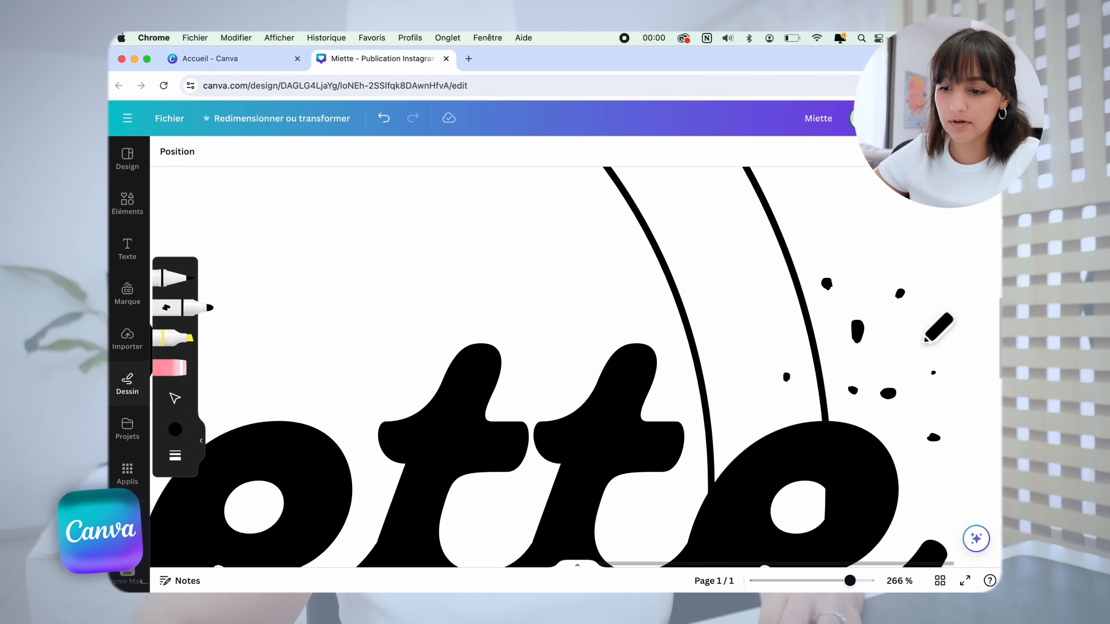
scroll(840, 448, "down", 8)
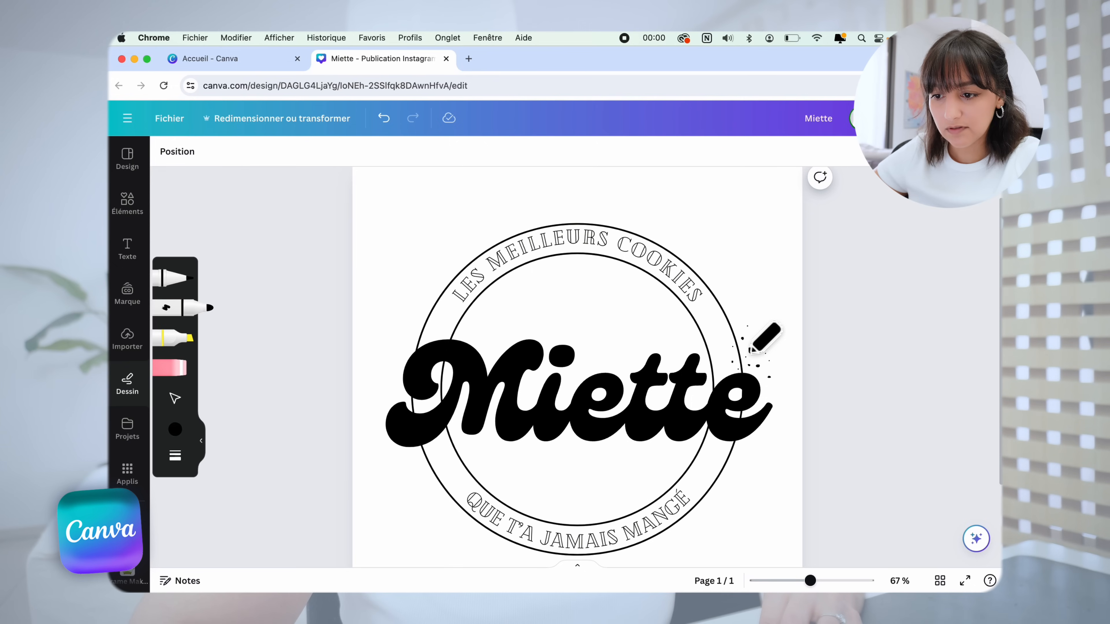
left_click(202, 435)
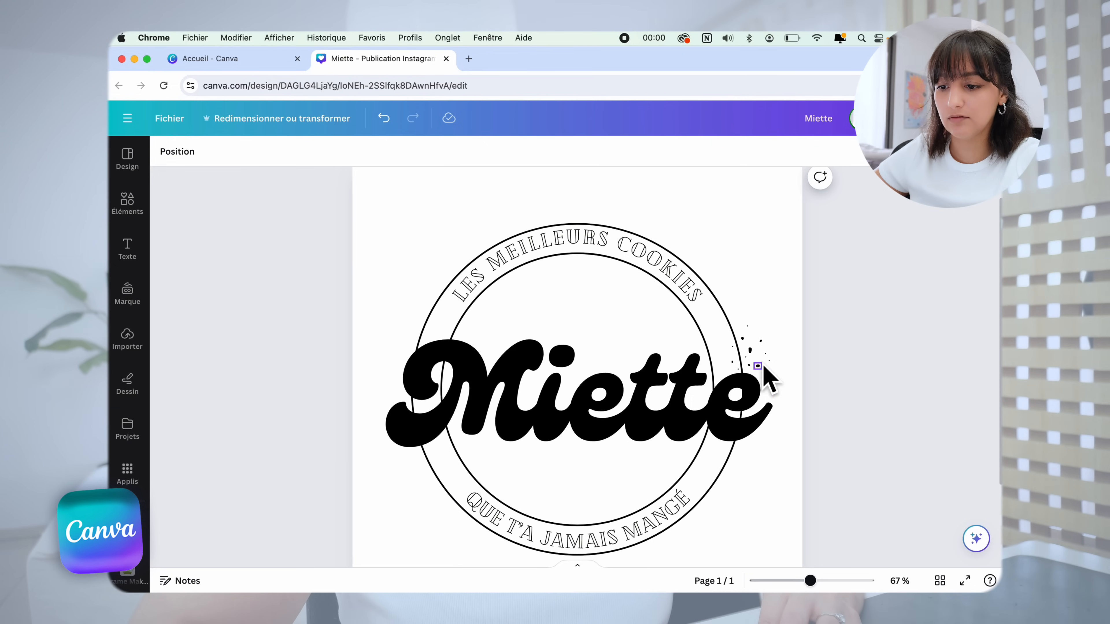
Step: Select all the crumbs together, try them beside the M and reposition the set above the final e
left_click(733, 411)
left_click(725, 317)
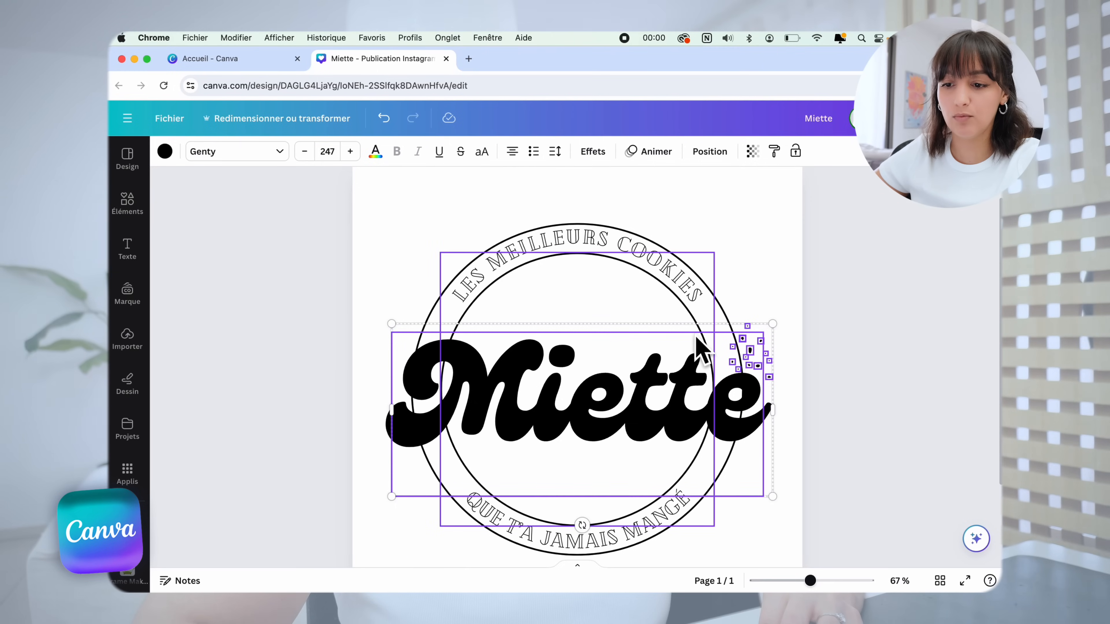
left_click(704, 350)
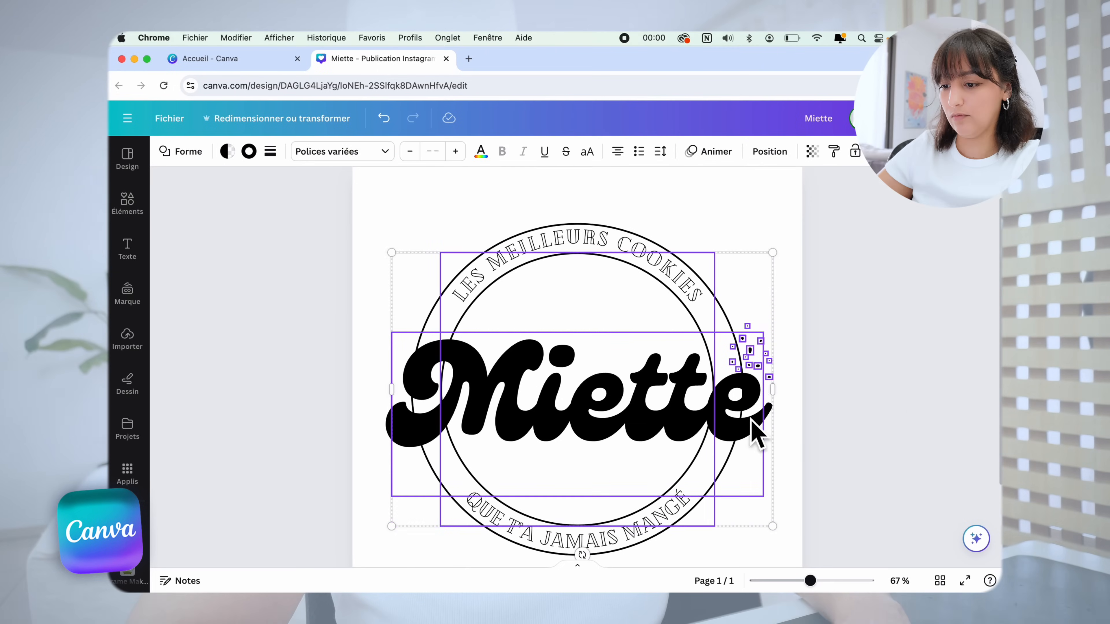
left_click(745, 350)
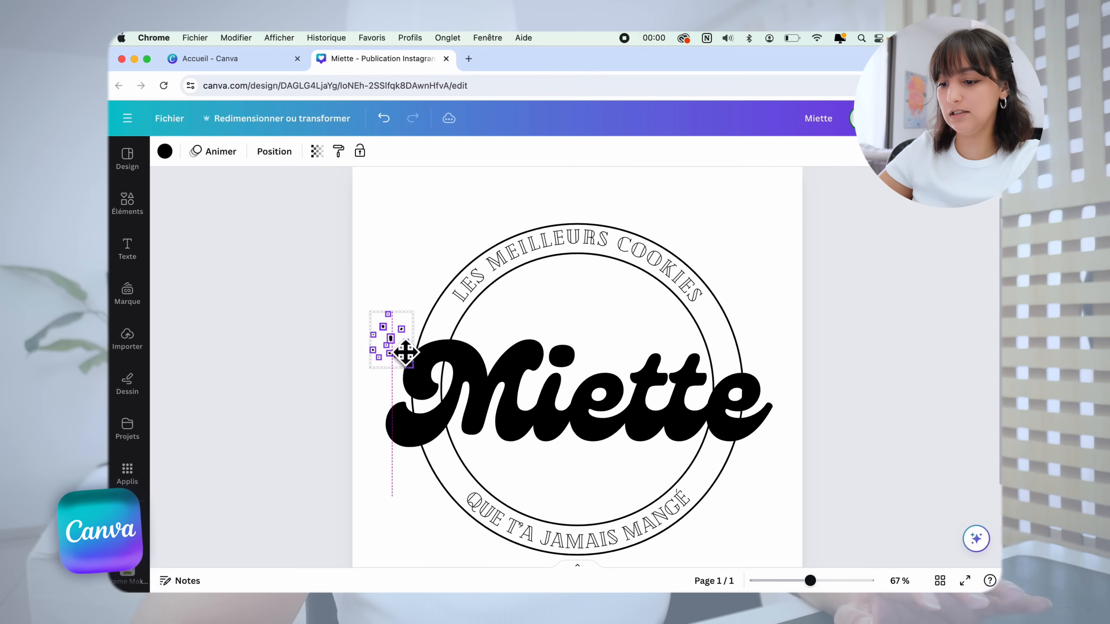
left_click_drag(405, 352, 412, 358)
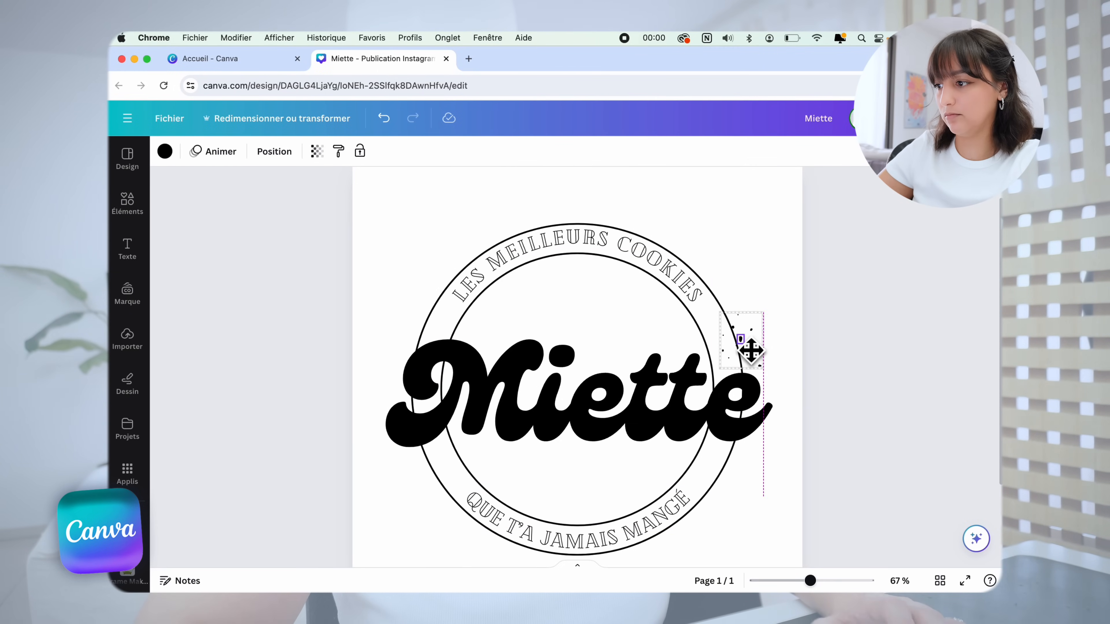
scroll(944, 369, "up", 5)
left_click(848, 363)
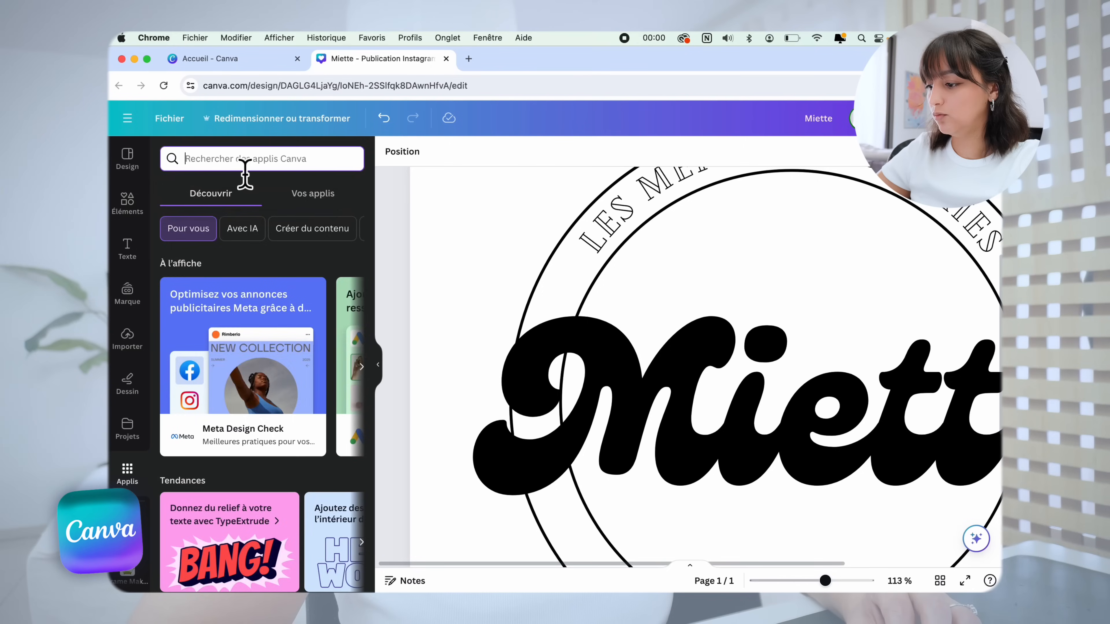
Step: Generate black blobs with the CanBlob app and place small ones inside the inner circle above the name as chocolate chips
type("sma")
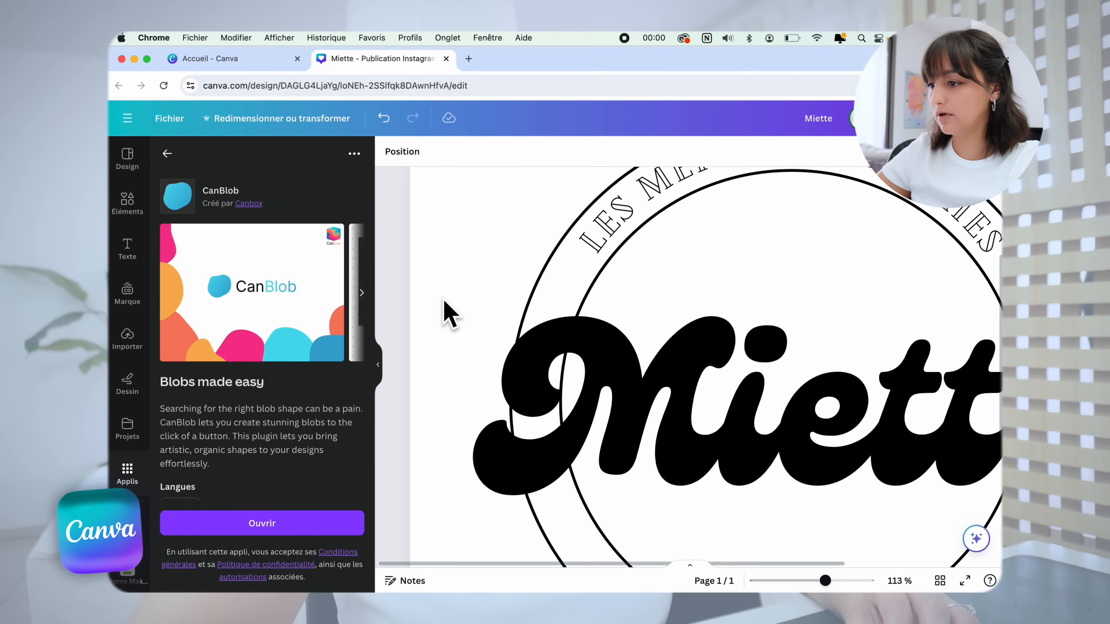
left_click(260, 533)
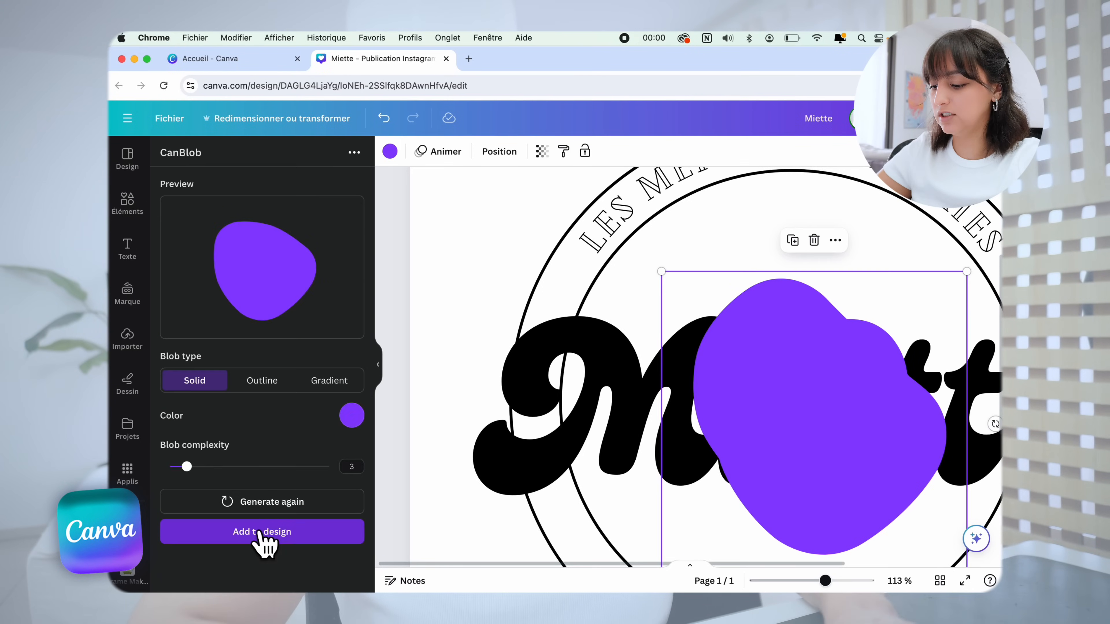
left_click(350, 414)
left_click(236, 458)
left_click(262, 531)
left_click(260, 515)
key("ctrl+a")
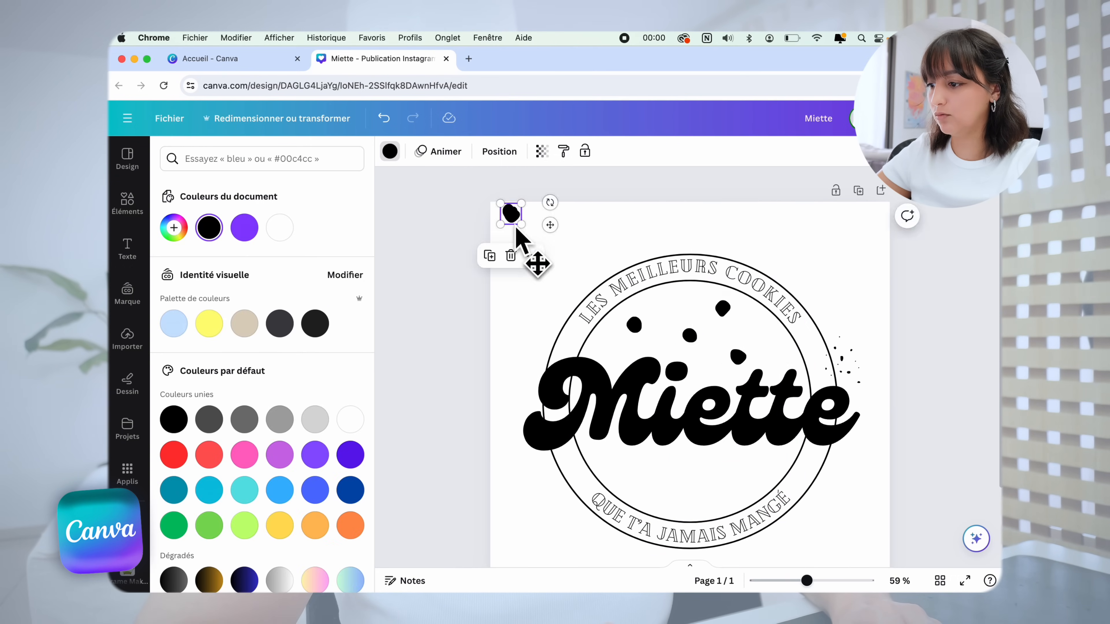
scroll(739, 327, "up", 5)
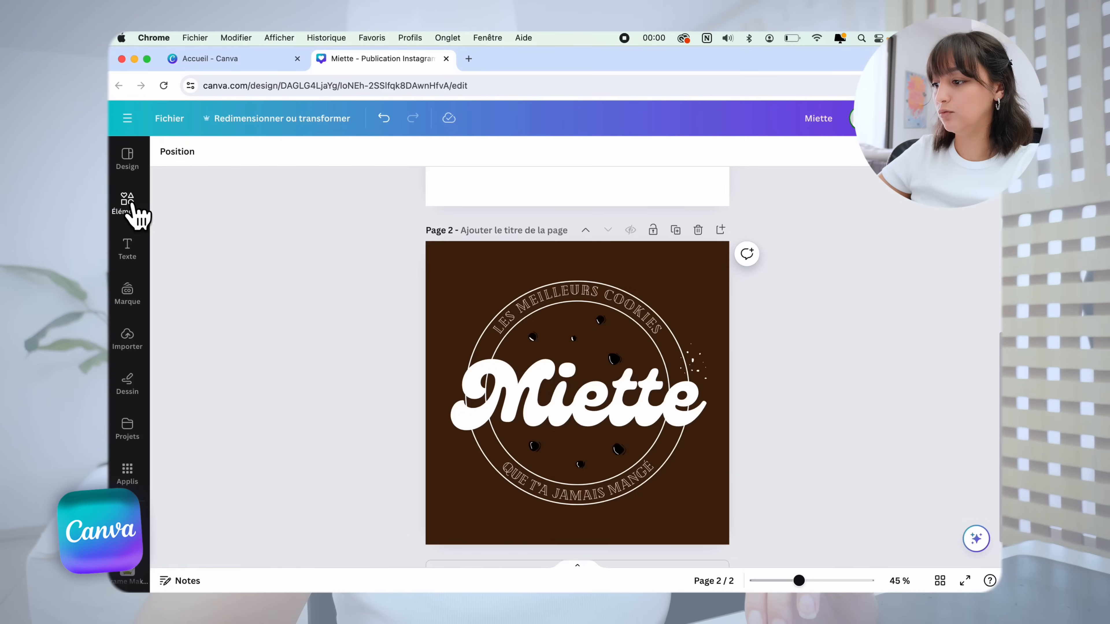
Step: Search the illustrations for "texture" and place a distressed texture over the Miette lettering on the first page
left_click(129, 204)
left_click(257, 169)
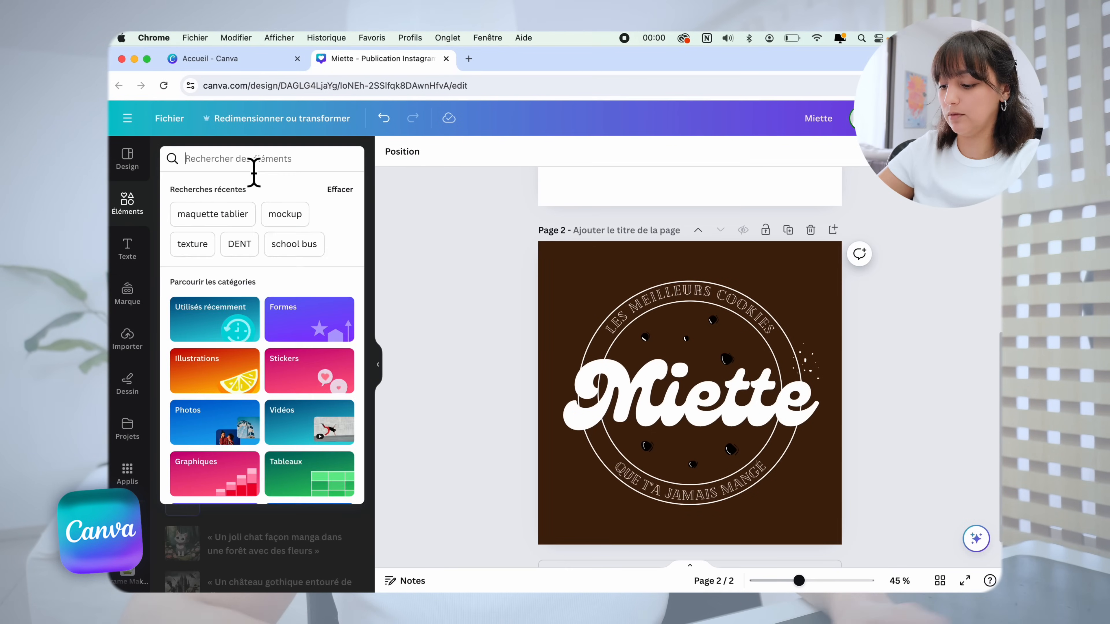
type("texture")
key("Return")
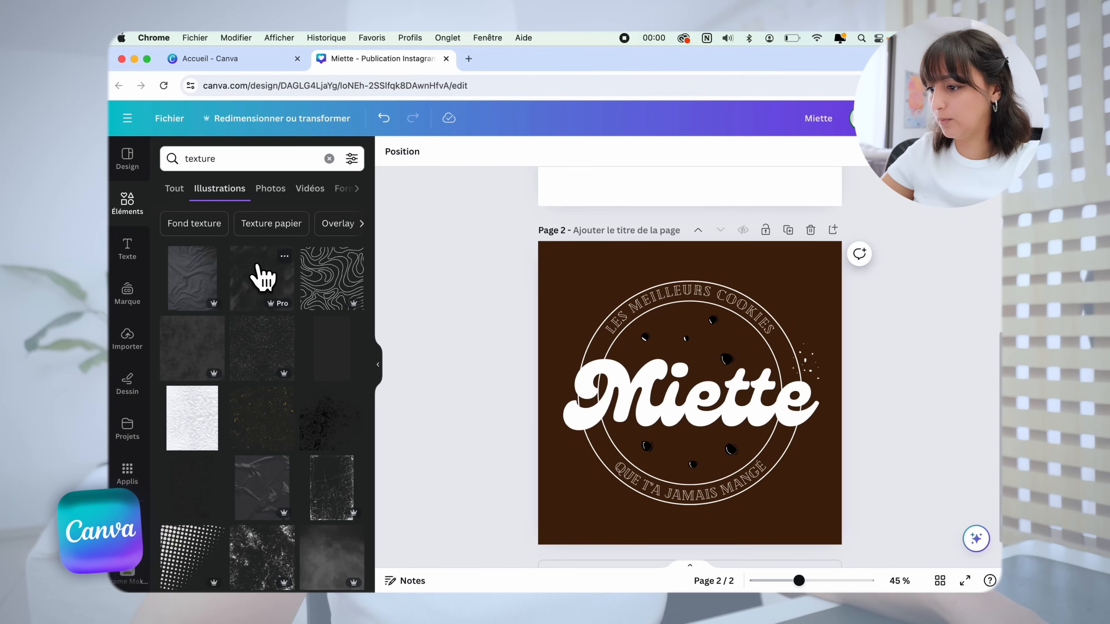
left_click(264, 276)
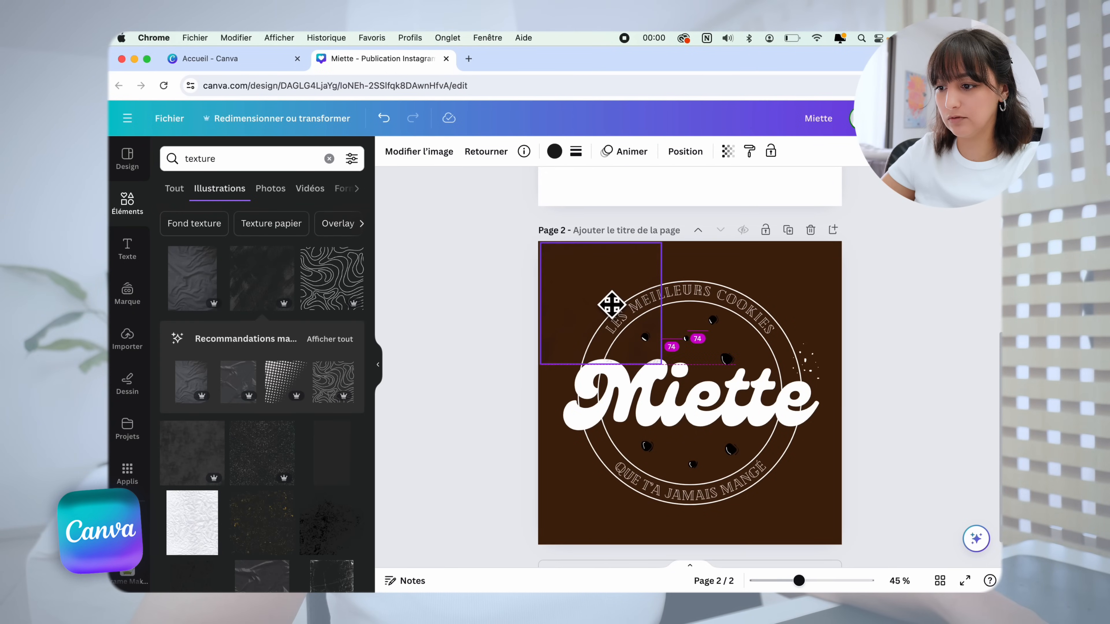
scroll(641, 216, "up", 6)
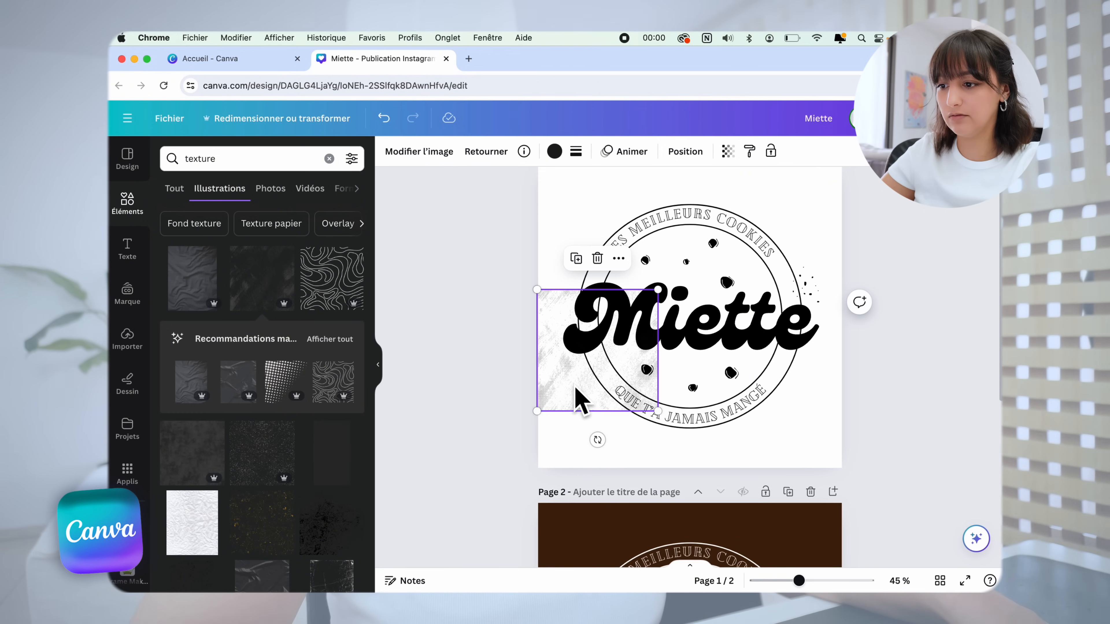
Step: Browse the mockups for a kraft paper bag with a round sticker, add it to page 3 and apply the brown Miette logo
scroll(581, 271, "down", 4)
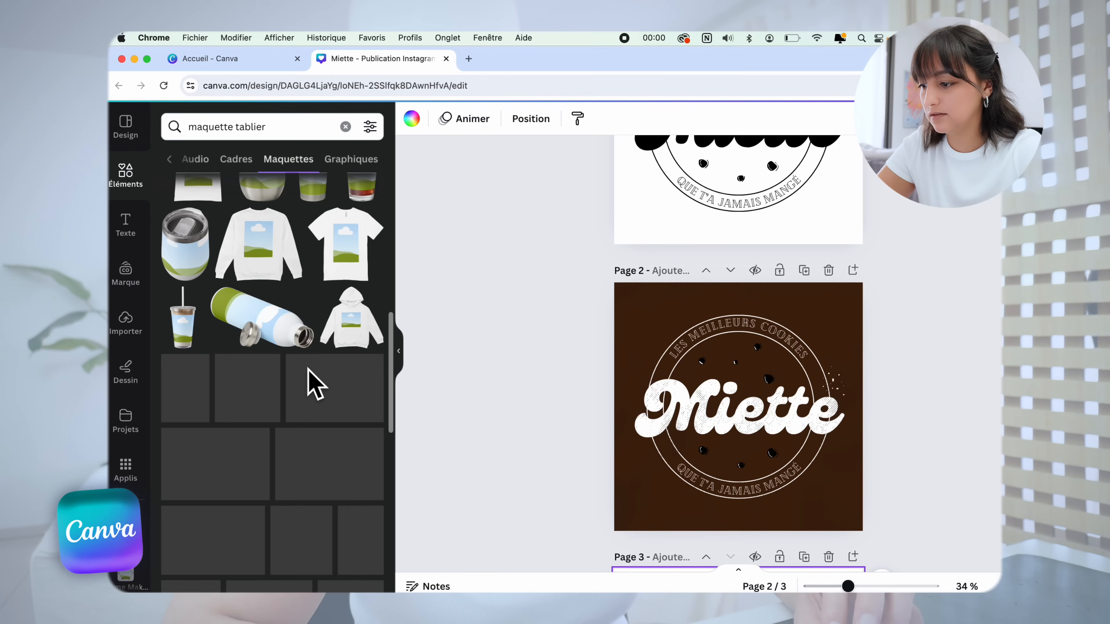
scroll(311, 384, "down", 8)
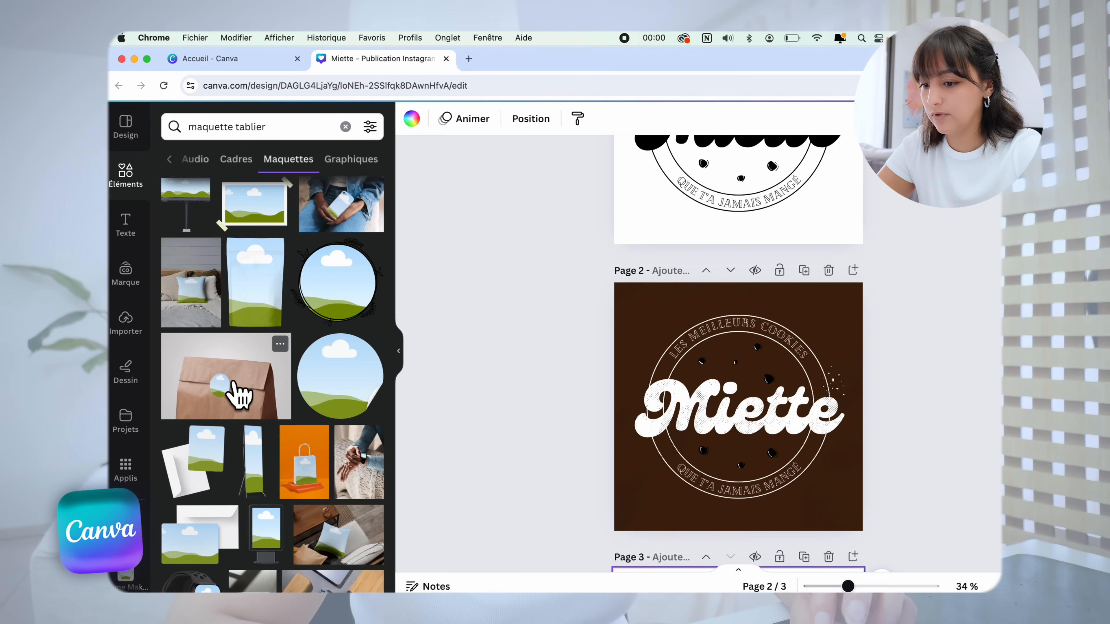
scroll(587, 438, "down", 5)
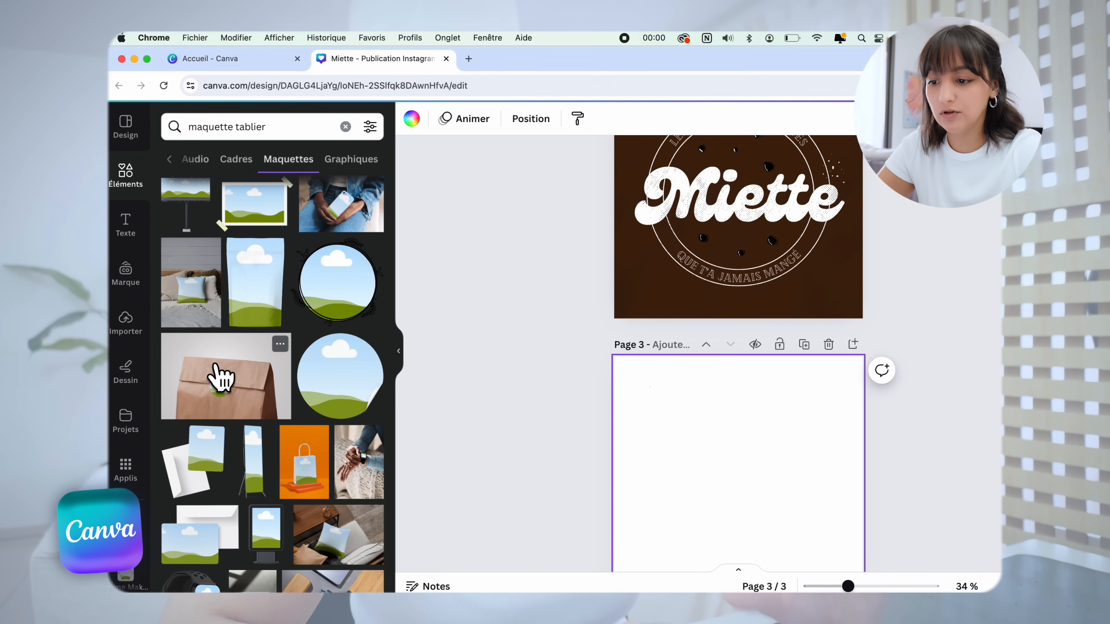
left_click_drag(472, 393, 698, 441)
scroll(720, 416, "down", 2)
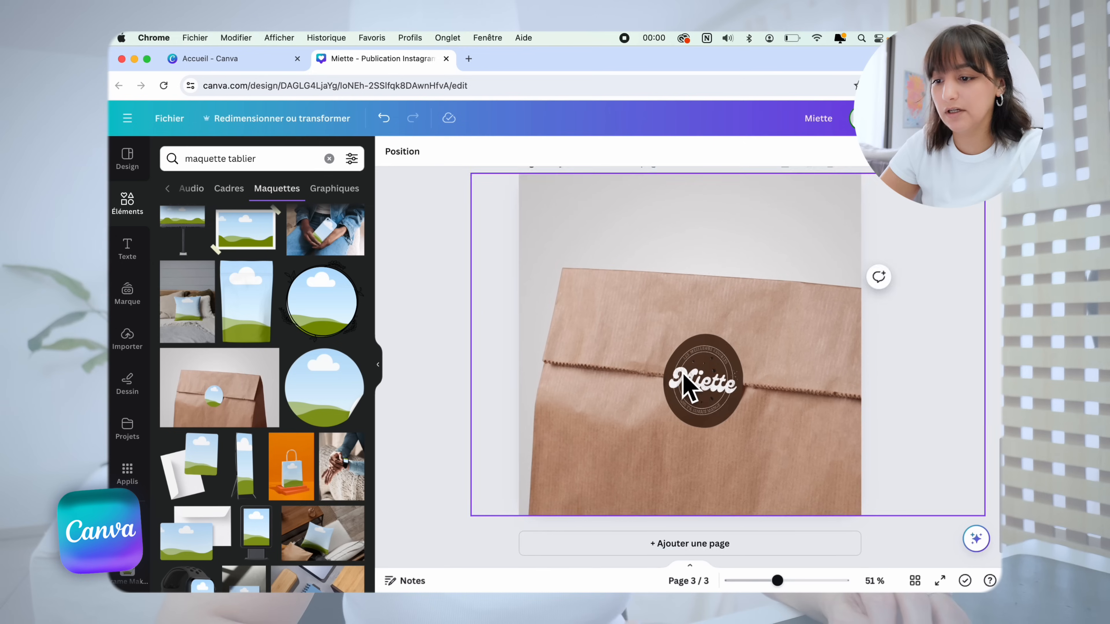
Step: Open the file type choice in the download settings for exporting the design as an SVG
scroll(684, 374, "down", 3)
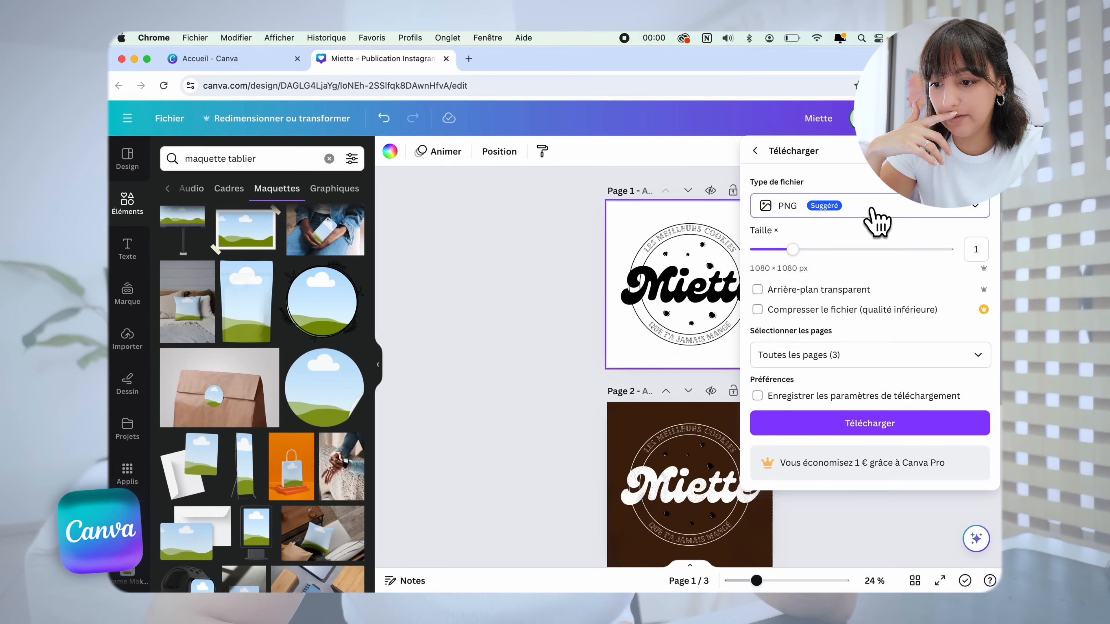
left_click(876, 219)
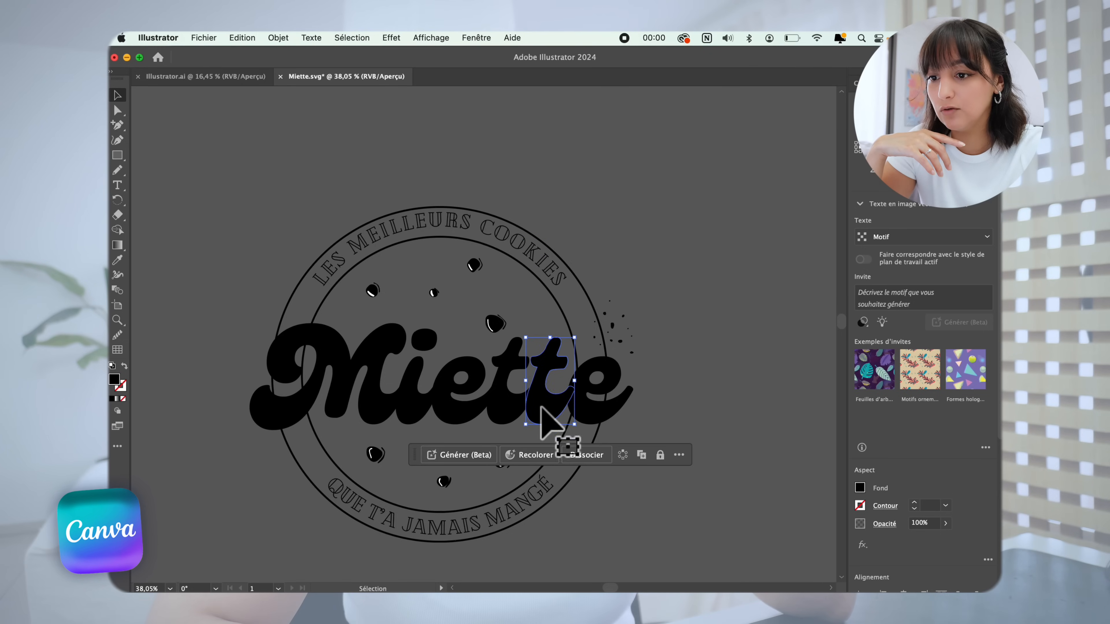
Step: Switch to Illustrator, undo the last change in Miette.svg and select the whole logo to examine the exported artwork
key("super+z")
left_click(655, 488)
scroll(615, 550, "down", 5)
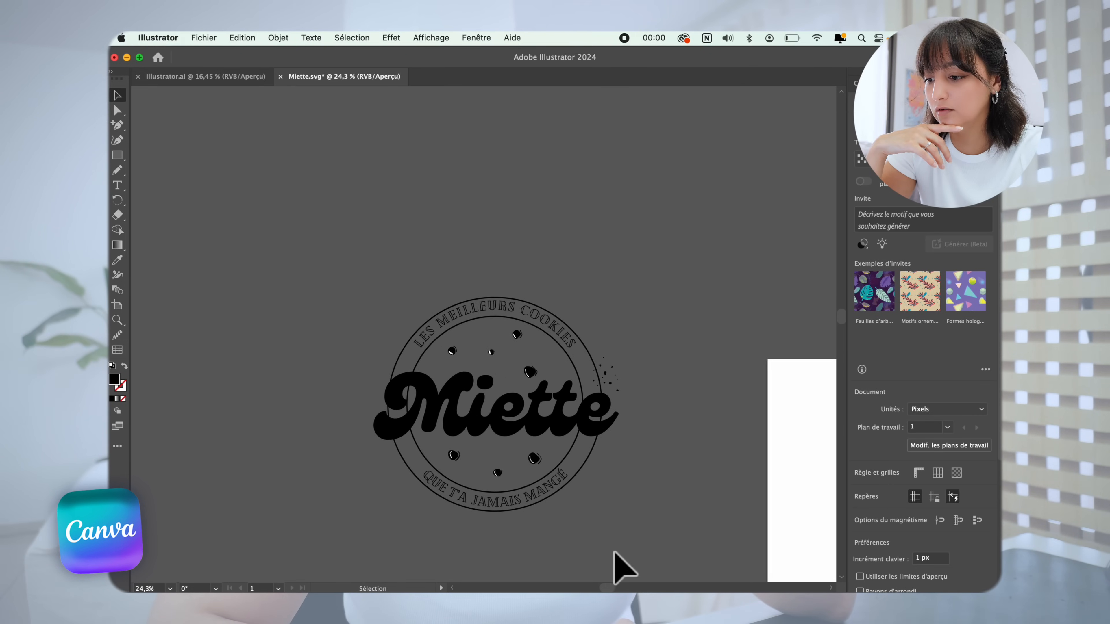
left_click_drag(614, 518, 367, 230)
scroll(525, 347, "down", 3)
left_click(582, 248)
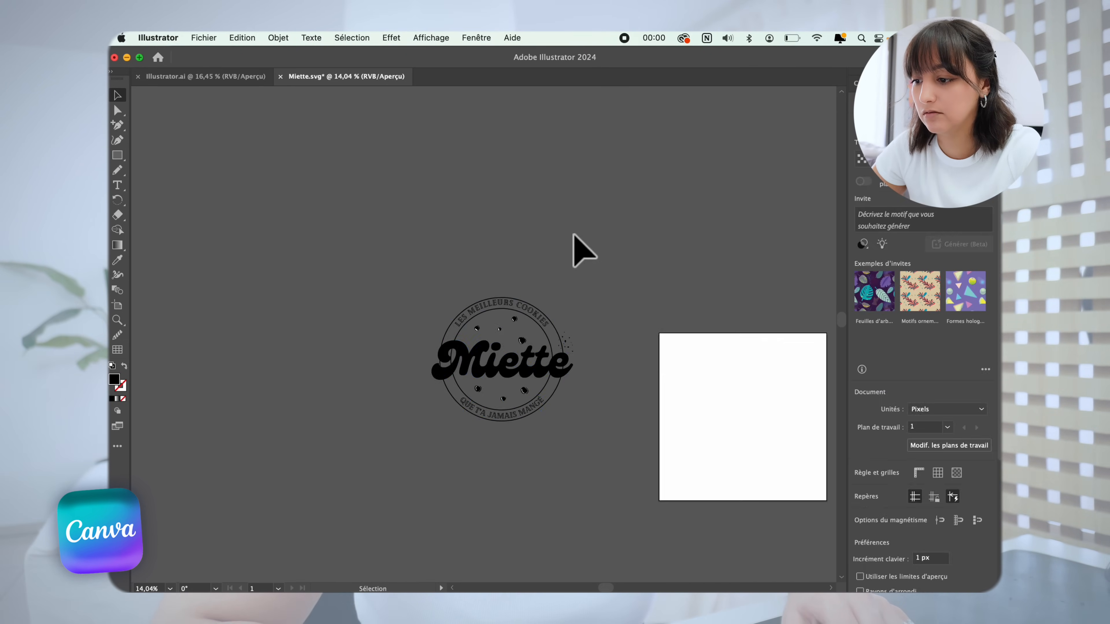
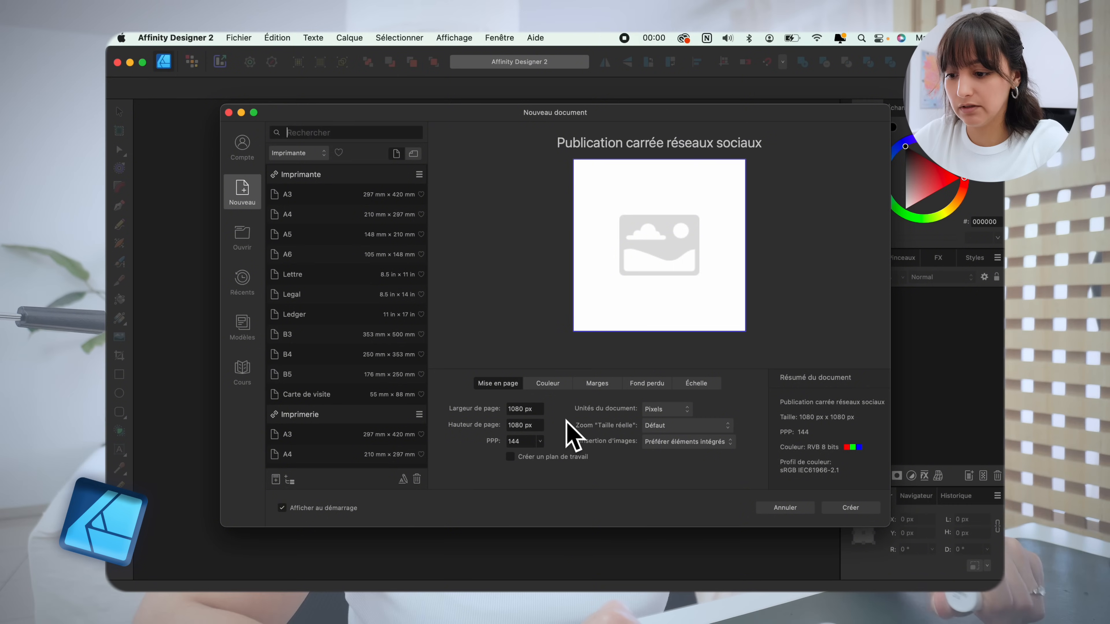
Step: Switch to Affinity Designer and review the colour and margin options of a square 1080 × 1080 px document before creating it
left_click(549, 384)
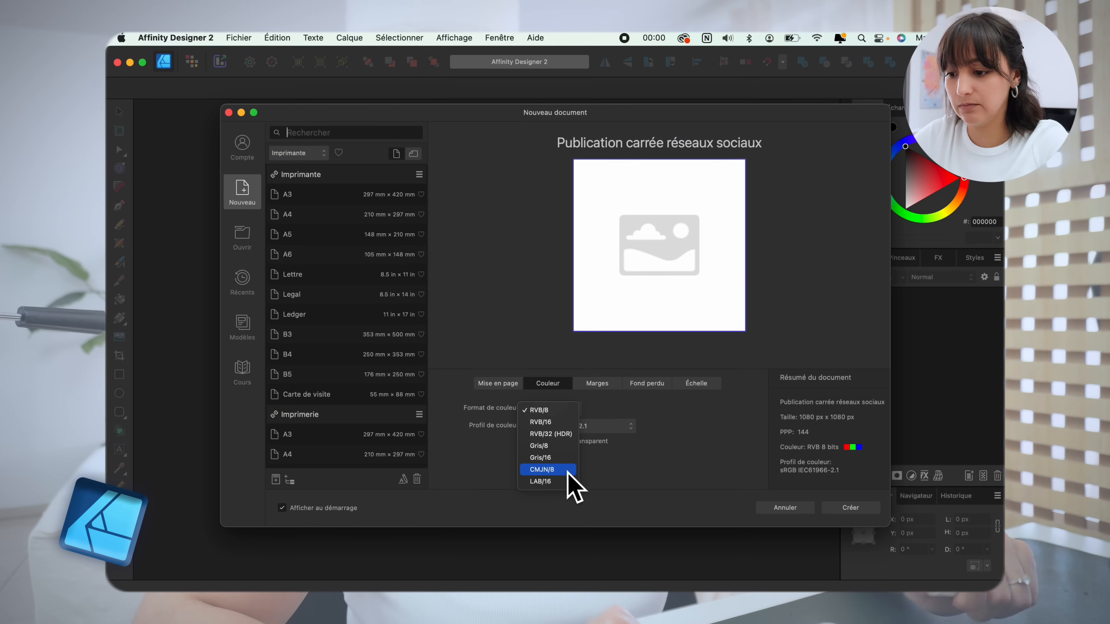
left_click(601, 389)
left_click(601, 390)
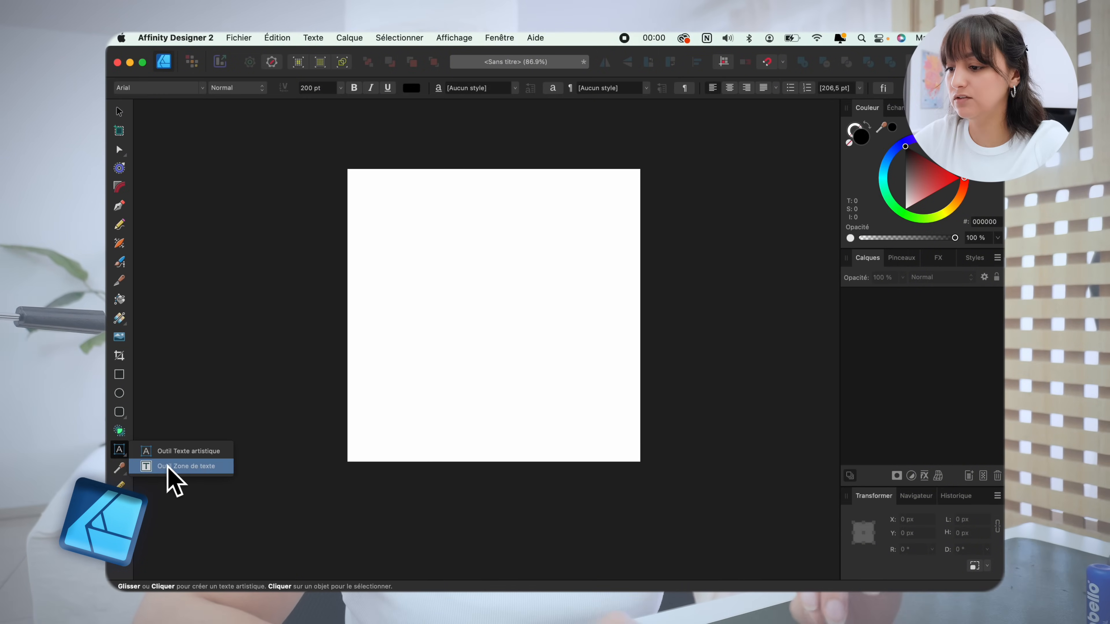
Step: Create a text frame reading Miette in Milestone Free Version at 144 pt, centred horizontally and vertically
left_click(168, 465)
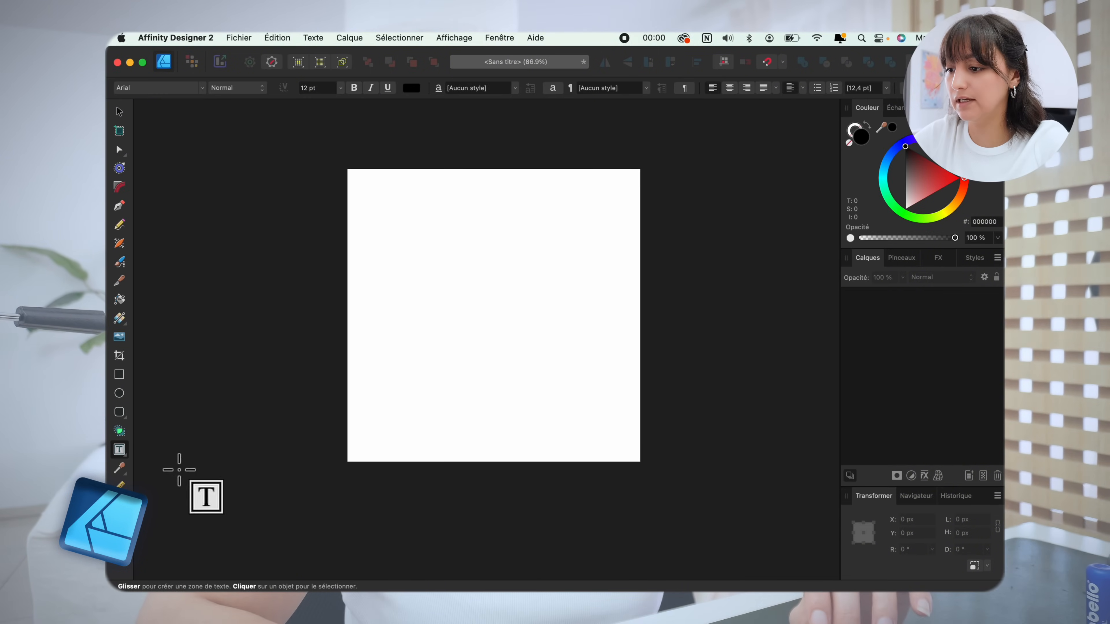
left_click_drag(366, 234, 617, 402)
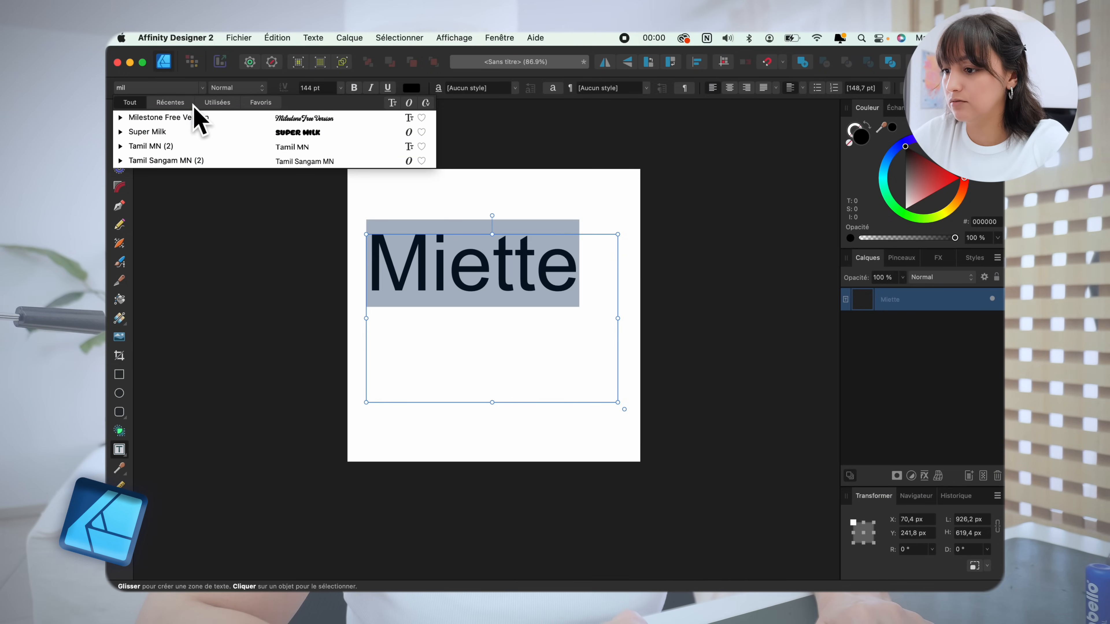
left_click(196, 117)
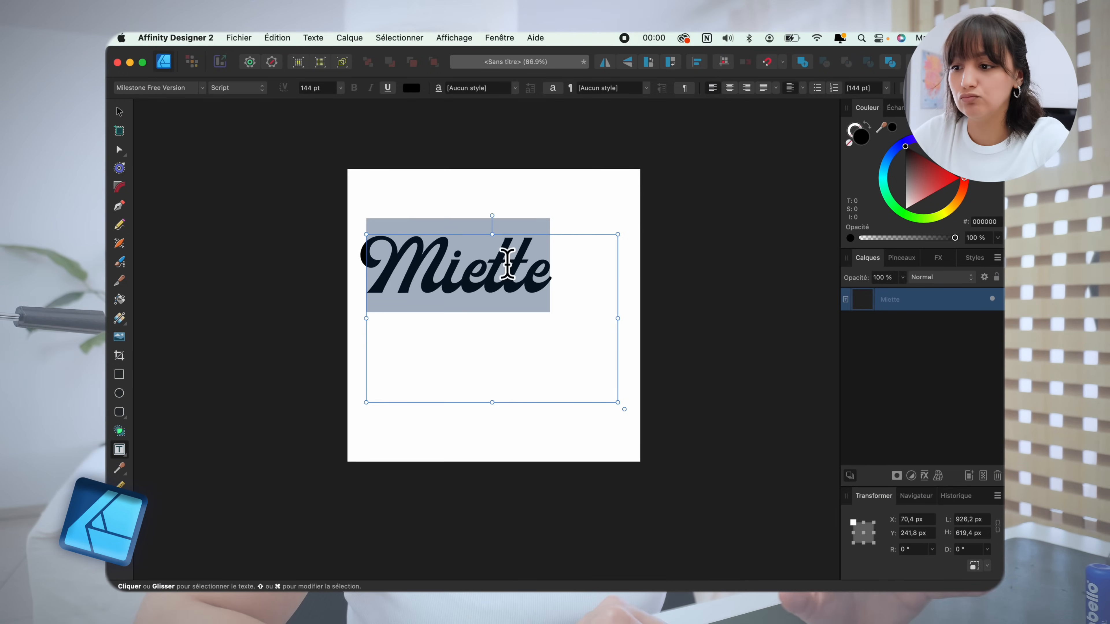
left_click(731, 88)
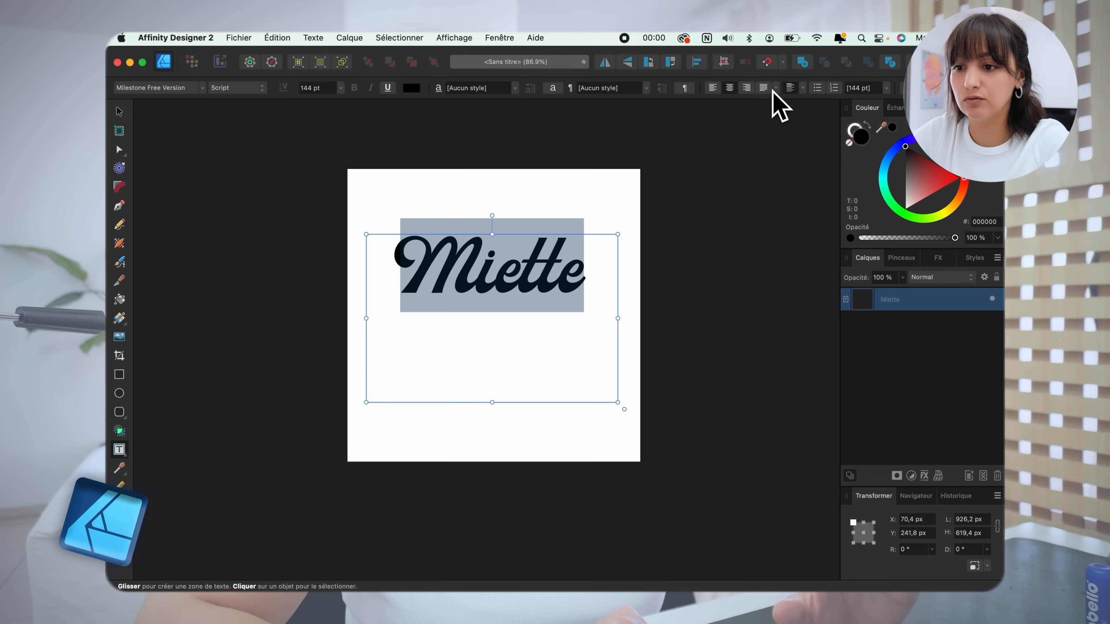
left_click(803, 88)
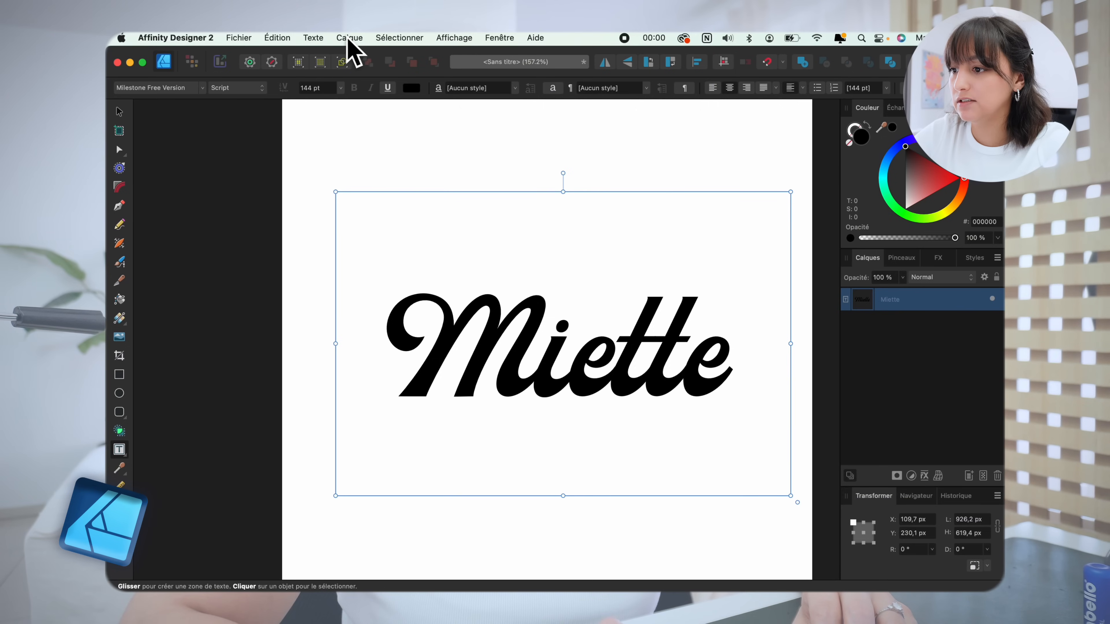
Step: Convert the Miette text to curves
left_click(349, 38)
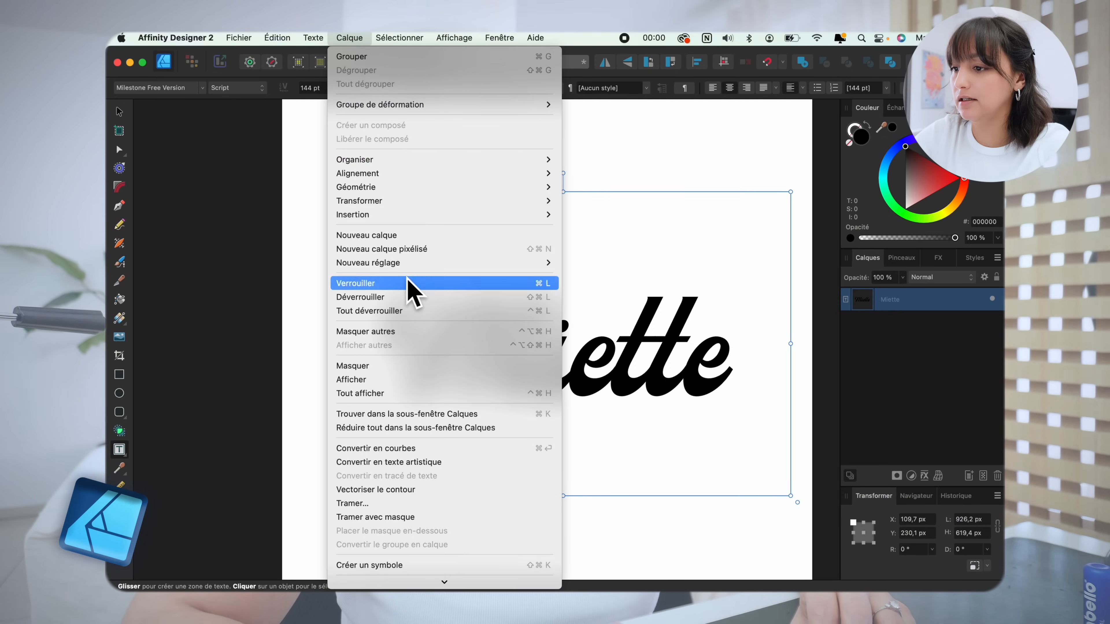
left_click(426, 448)
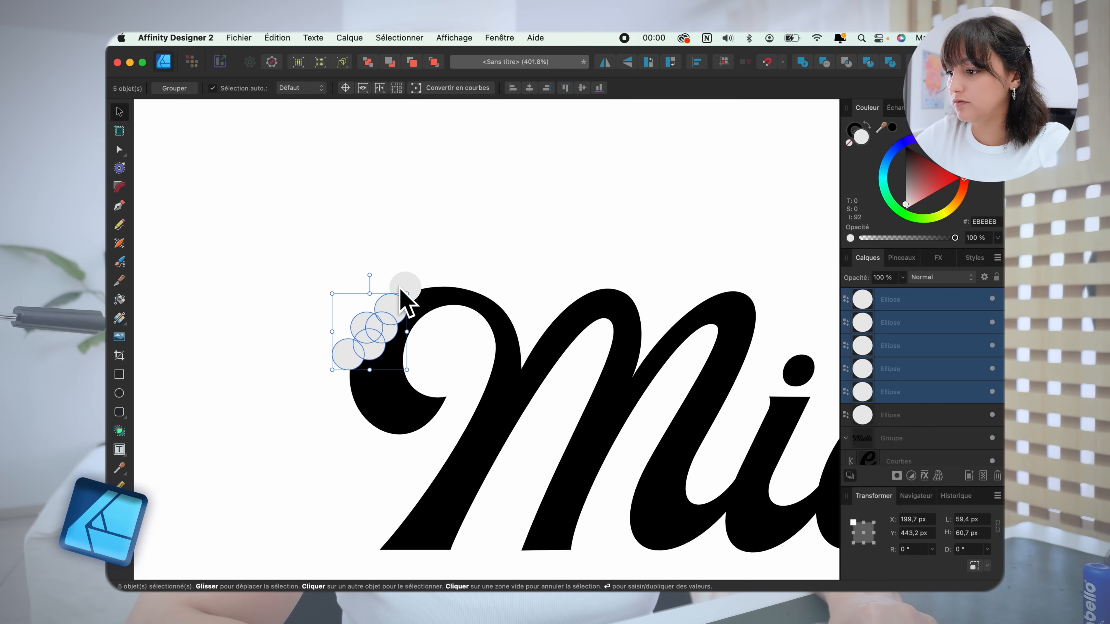
Step: Merge the six overlapping circles at the M's curl into one shape and subtract it from the lettering as a bite mark
left_click(404, 287, "shift")
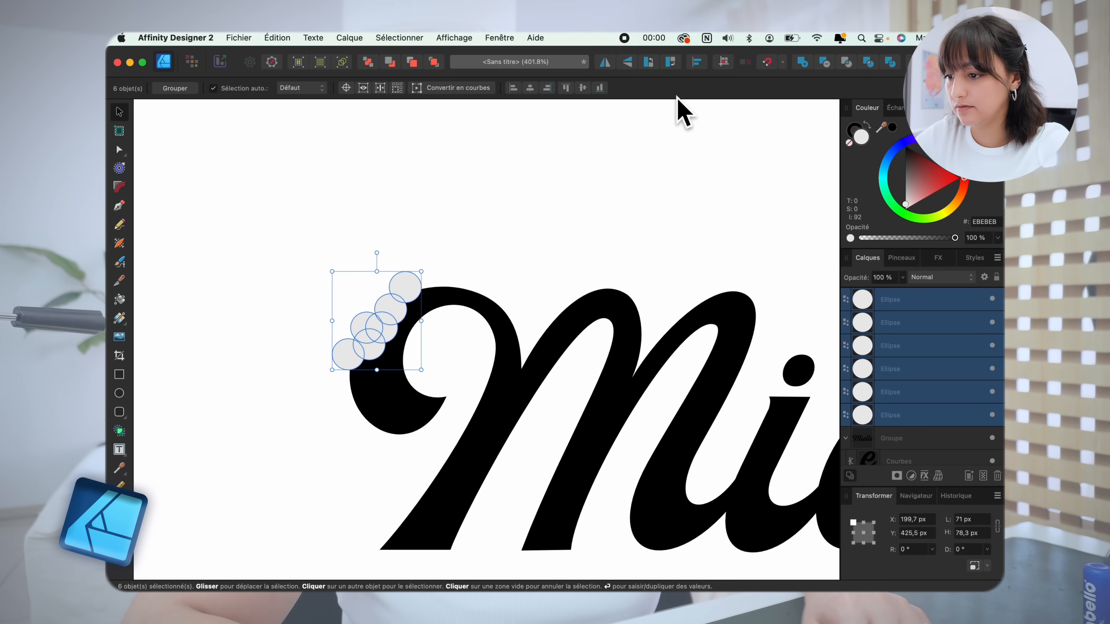
left_click(803, 63)
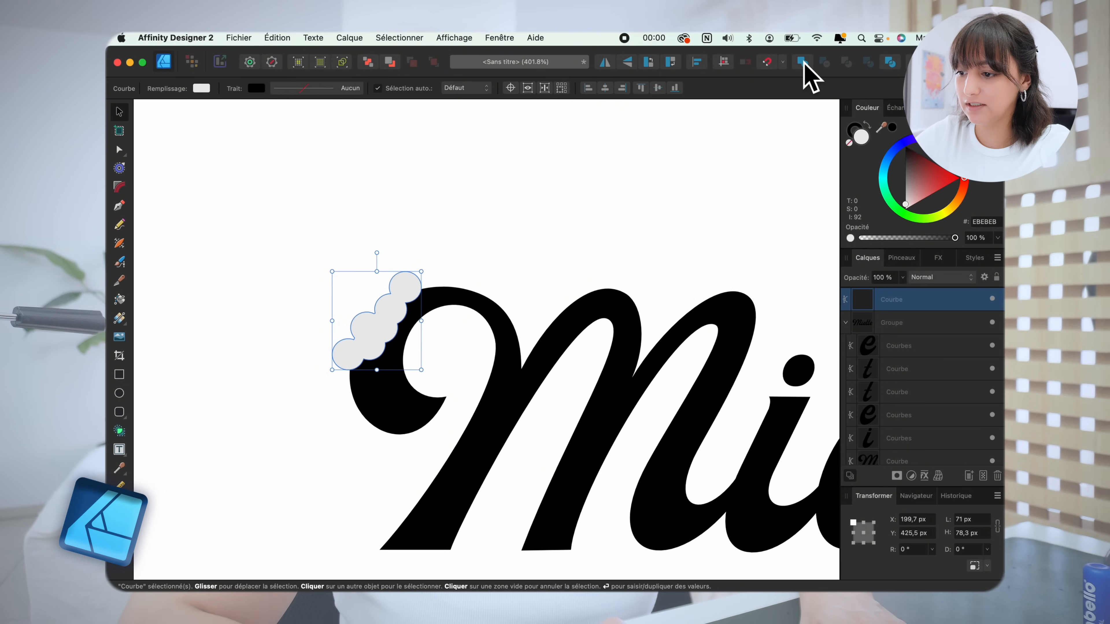
left_click(500, 319, "shift")
scroll(612, 323, "right", 3)
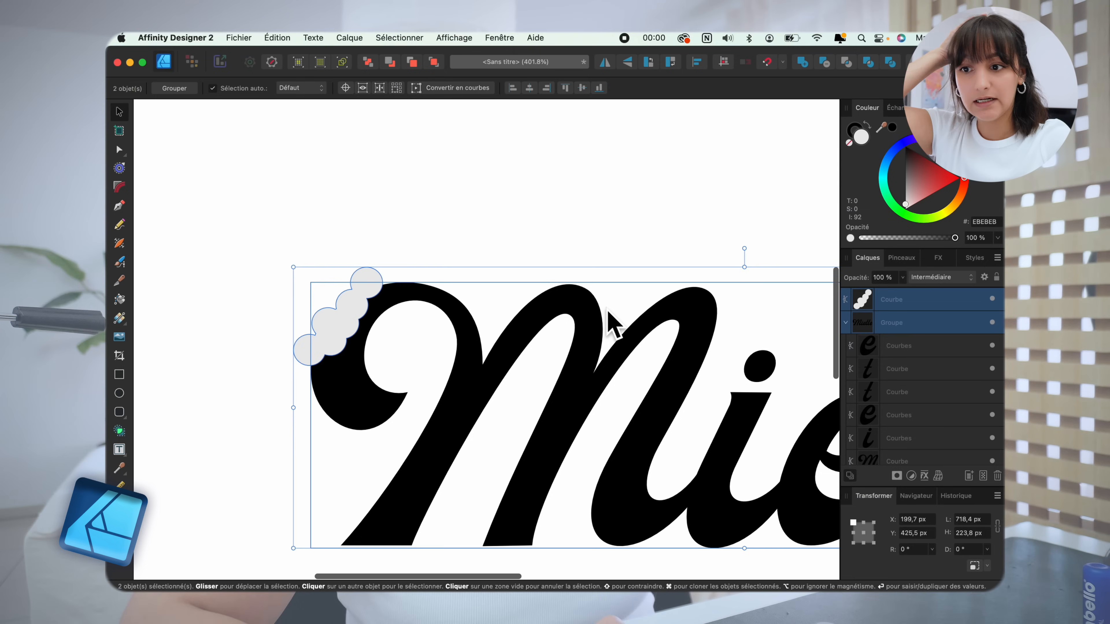
left_click(824, 63)
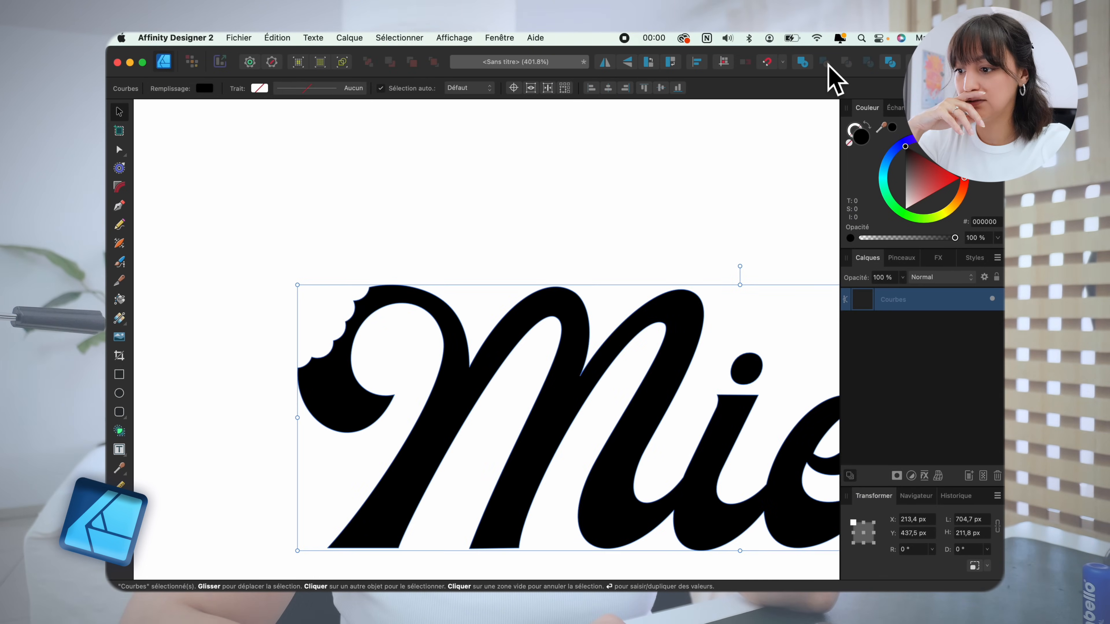
left_click(465, 255)
scroll(470, 262, "down", 4)
scroll(466, 255, "down", 2)
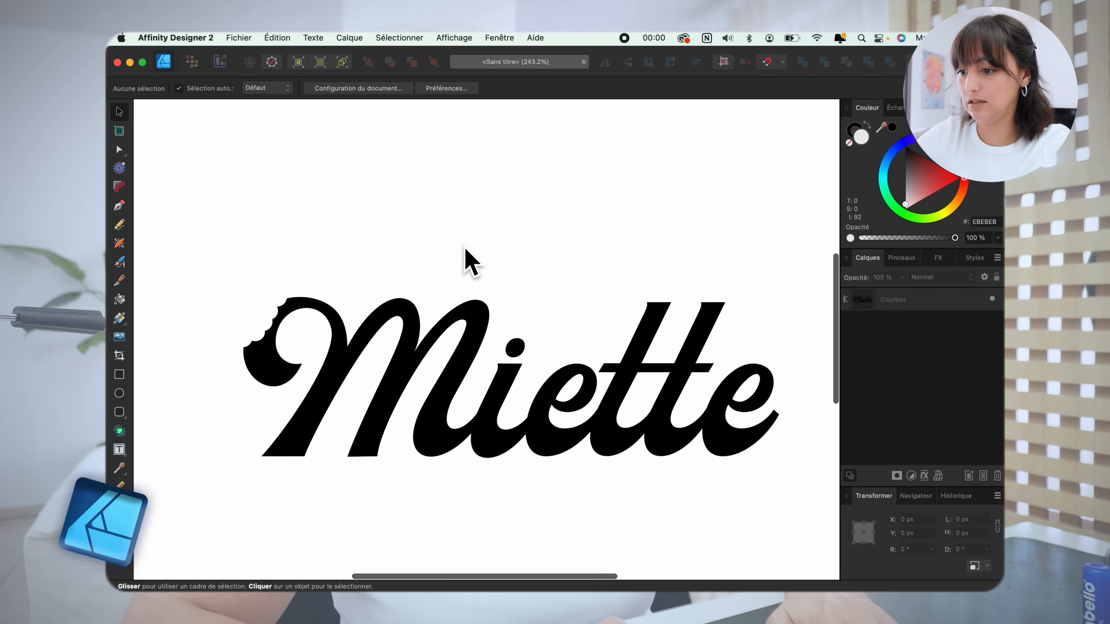
Step: Draw small irregular black crumbs beside the bite mark on the M with the Pencil tool
scroll(289, 297, "up", 10)
scroll(290, 287, "up", 1)
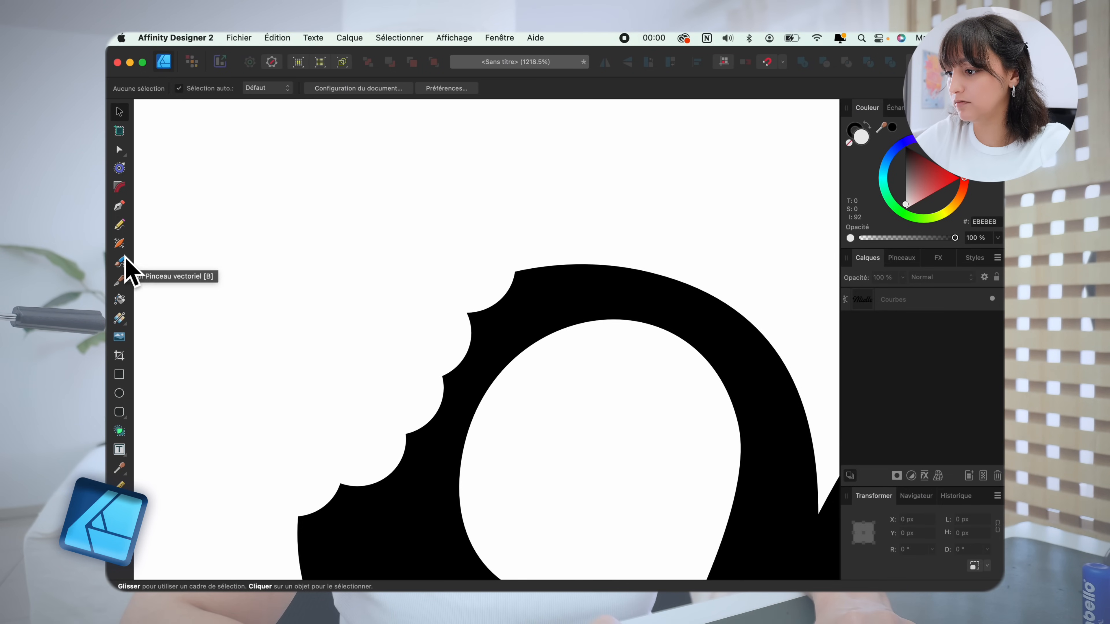
left_click(119, 225)
scroll(417, 362, "up", 3)
left_click_drag(430, 339, 443, 322)
key("super+z")
scroll(448, 314, "up", 3)
left_click_drag(511, 203, 459, 224)
scroll(520, 251, "down", 4)
left_click_drag(383, 317, 383, 319)
scroll(436, 324, "down", 4)
left_click(395, 393)
scroll(396, 393, "up", 3)
left_click_drag(409, 354, 371, 328)
Step: Reduce the Vector Brush width and paint over the larger crumbs beside the bite mark
left_click(119, 262)
key("super+z")
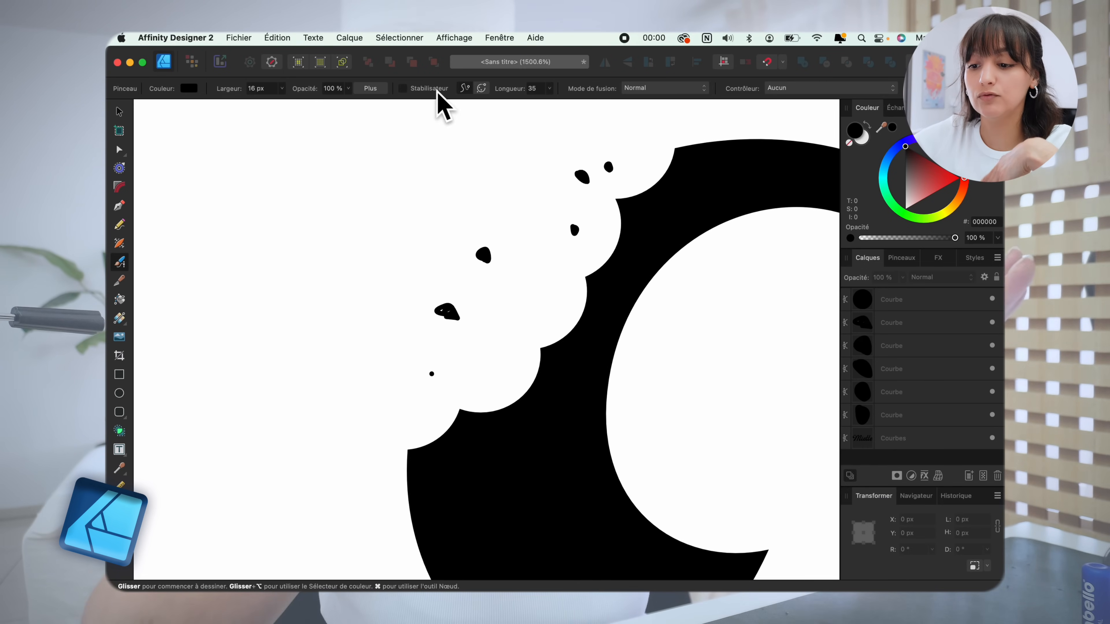
left_click(282, 88)
left_click_drag(283, 102, 268, 102)
left_click_drag(440, 312, 451, 314)
left_click_drag(486, 264, 485, 253)
left_click_drag(441, 306, 452, 311)
Step: Add further tiny pencil crumbs around the bite mark
left_click(119, 225)
scroll(493, 341, "up", 3)
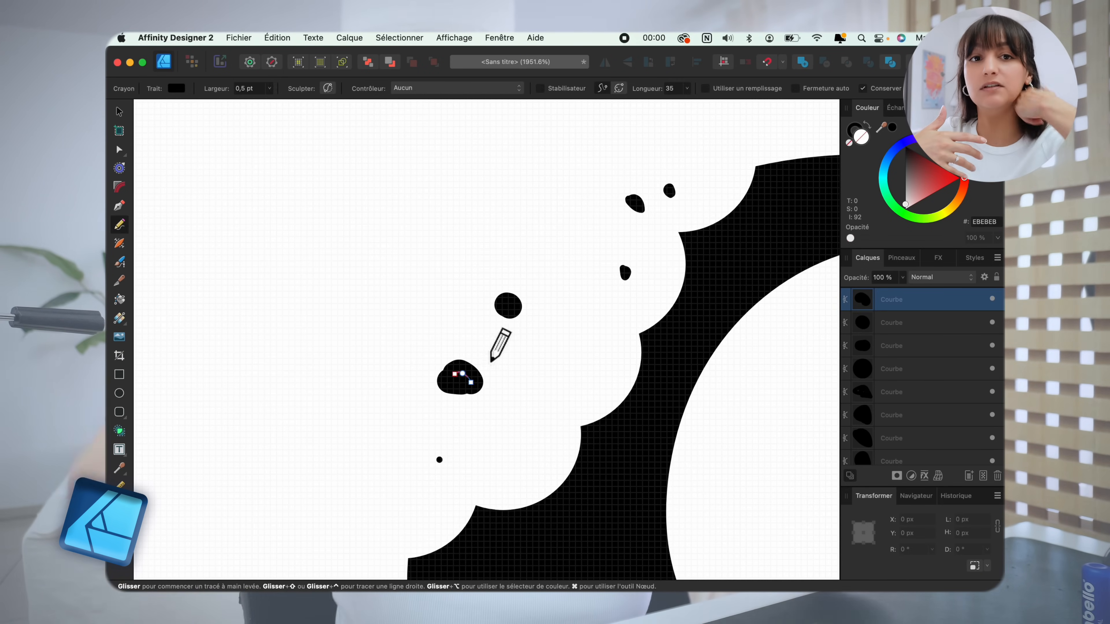
left_click_drag(544, 374, 544, 377)
left_click_drag(557, 218, 558, 220)
scroll(545, 376, "down", 4)
Step: Select the oversized crumb beside the bite mark and delete the thick overlapping strokes that cover it
left_click(119, 112)
left_click(546, 255)
scroll(634, 249, "down", 5)
scroll(614, 299, "up", 10)
left_click(362, 272)
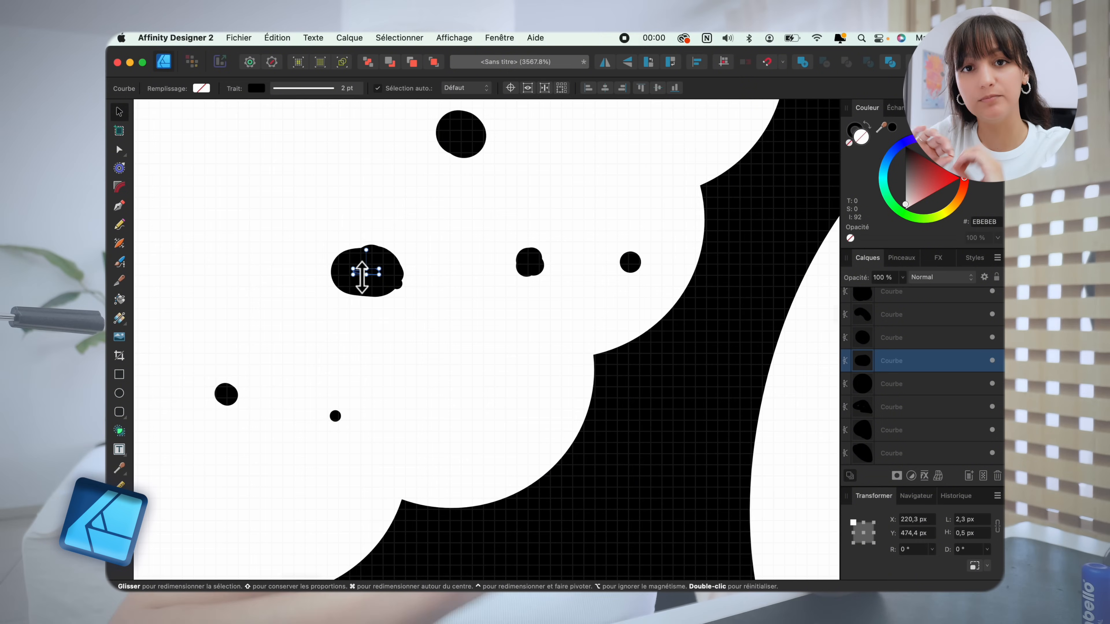
left_click(202, 88)
left_click(356, 102)
left_click(256, 89)
left_click(426, 285)
key("Delete")
left_click_drag(366, 283, 341, 337)
key("Delete")
left_click_drag(379, 260, 367, 262)
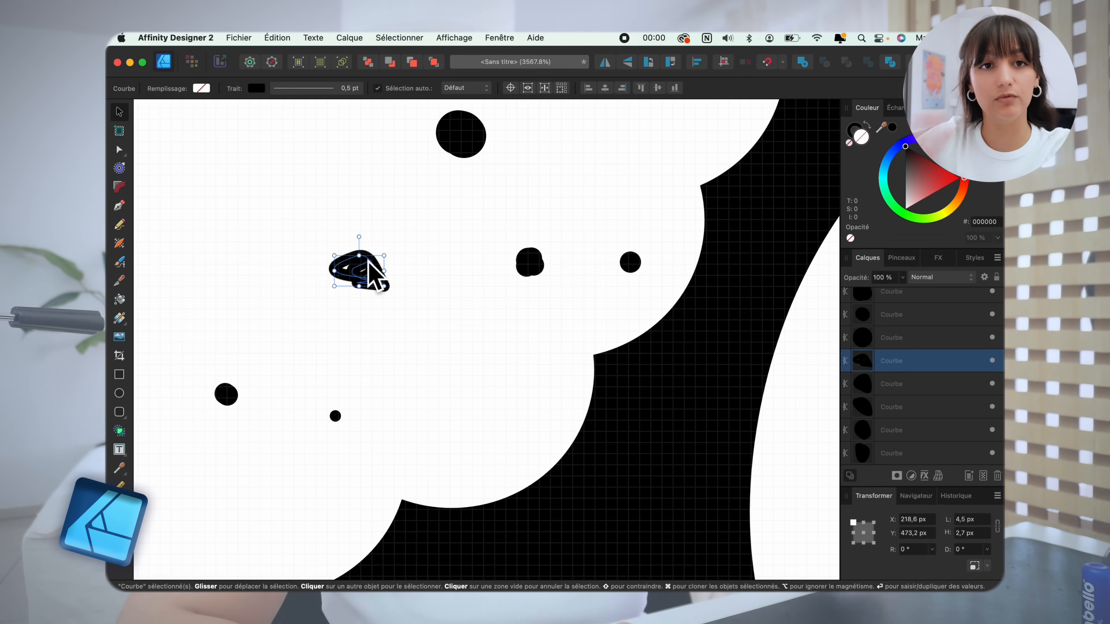
left_click(119, 205)
left_click_drag(231, 202, 258, 176)
key("super+z")
Step: Delete the remaining scribbled strokes of the oversized crumb and clear the selection
left_click(120, 111)
left_click(366, 272)
left_click(119, 262)
left_click(120, 112)
key("Delete")
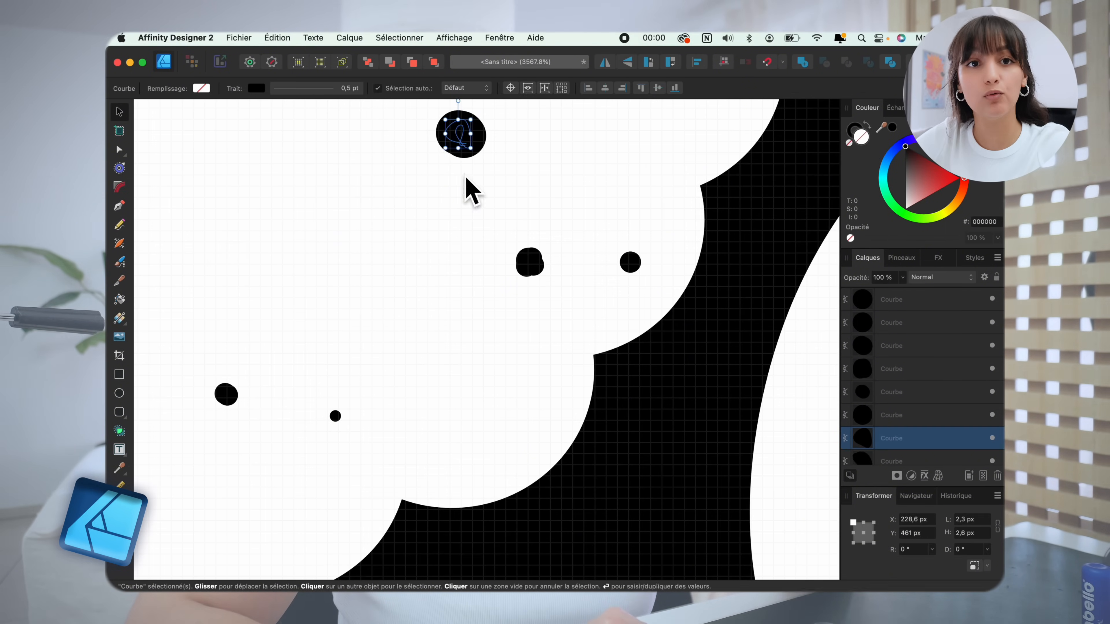
left_click(412, 243)
scroll(431, 331, "down", 10)
scroll(549, 347, "up", 3)
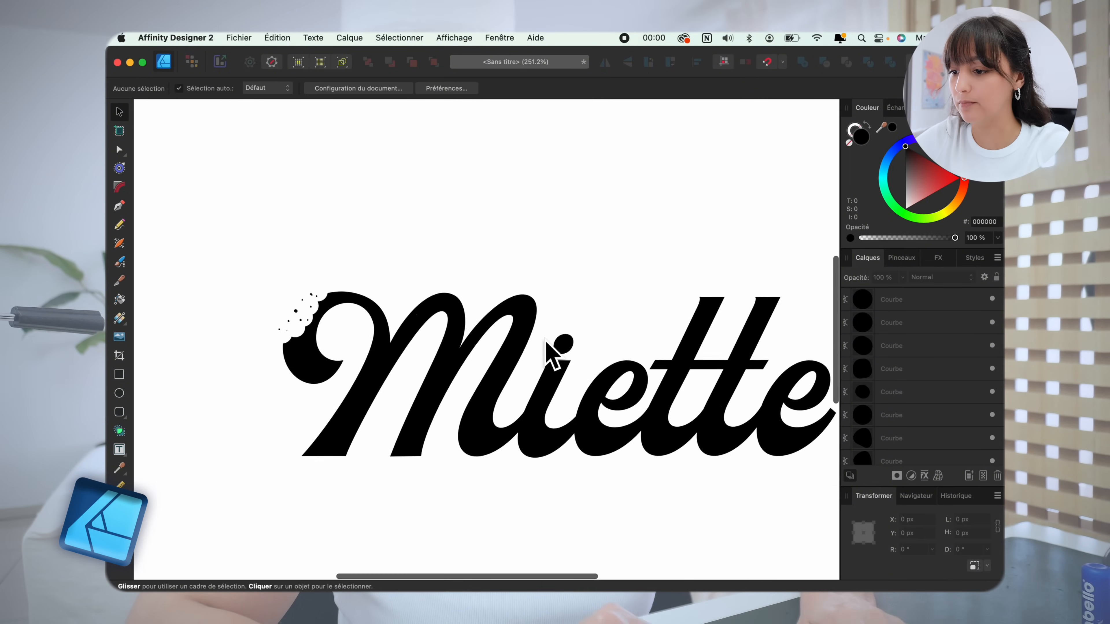
Step: Draw a large unfilled circle with a 2 pt black stroke around the Miette lettering
left_click_drag(360, 197, 637, 471)
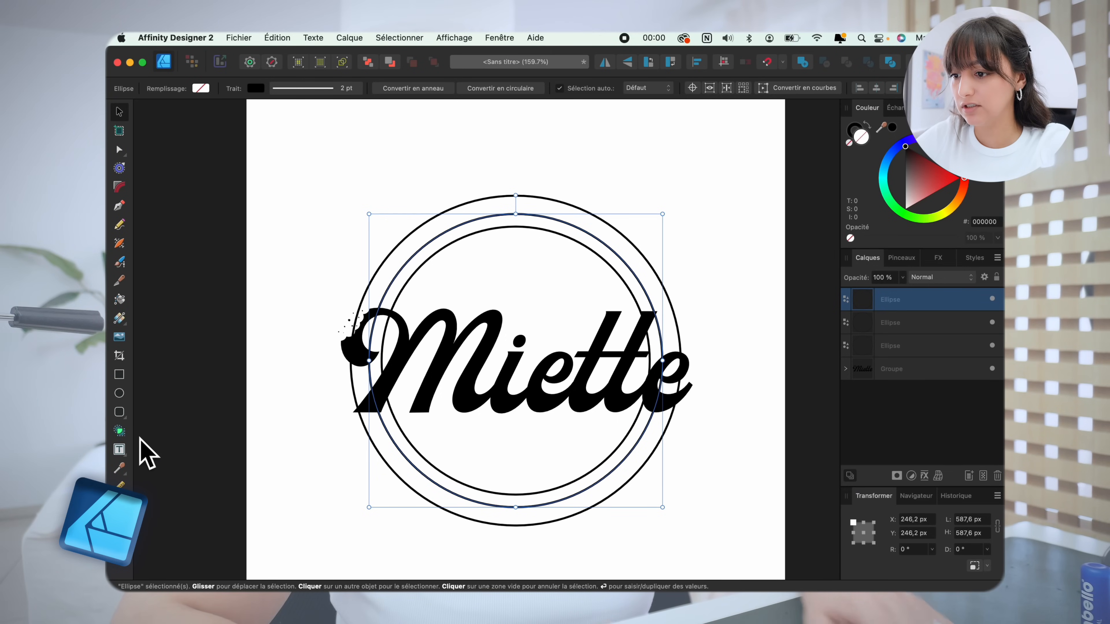
Step: Add "LES MEILLEURS COOKIES" as text following the middle circle, starting at its upper left
left_click(122, 451)
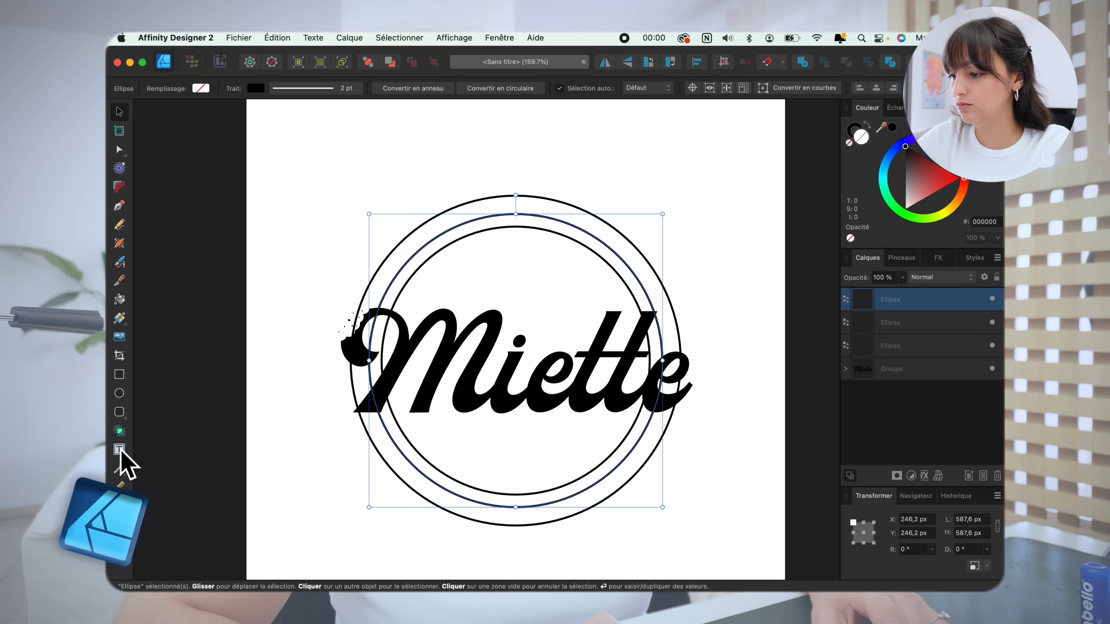
left_click(161, 452)
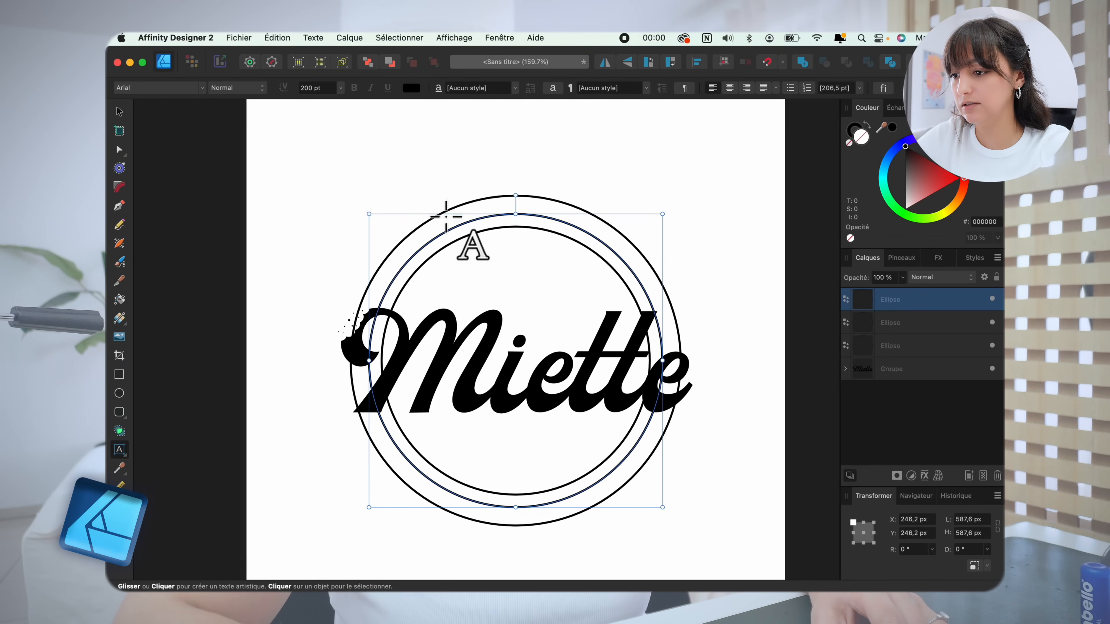
left_click(447, 229)
left_click_drag(448, 231, 402, 268)
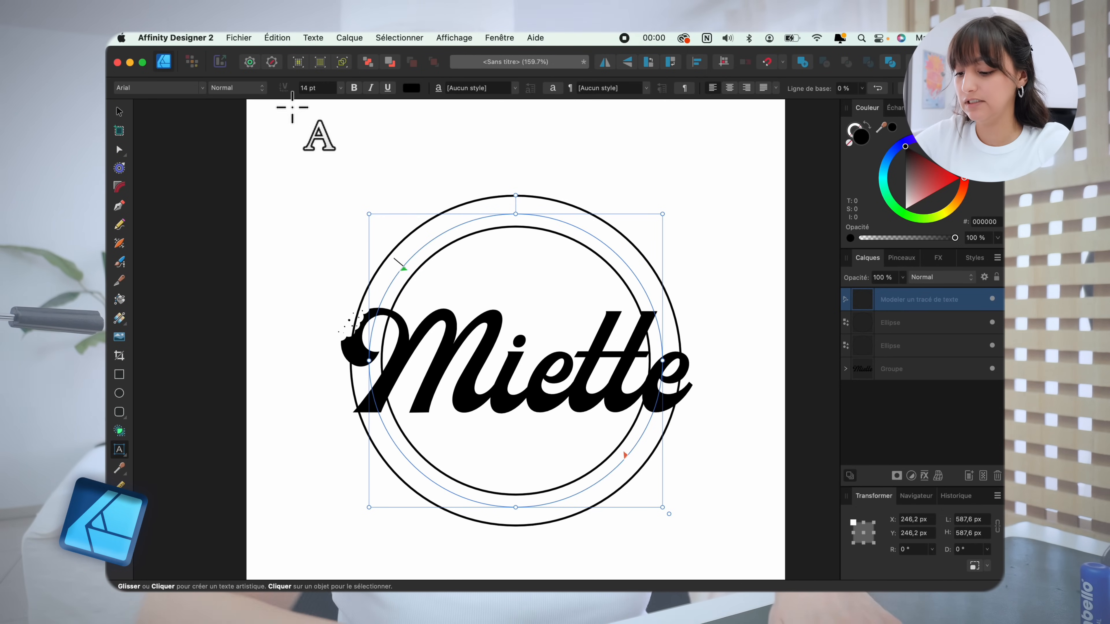
type("LES MEILLEURS COOKIES")
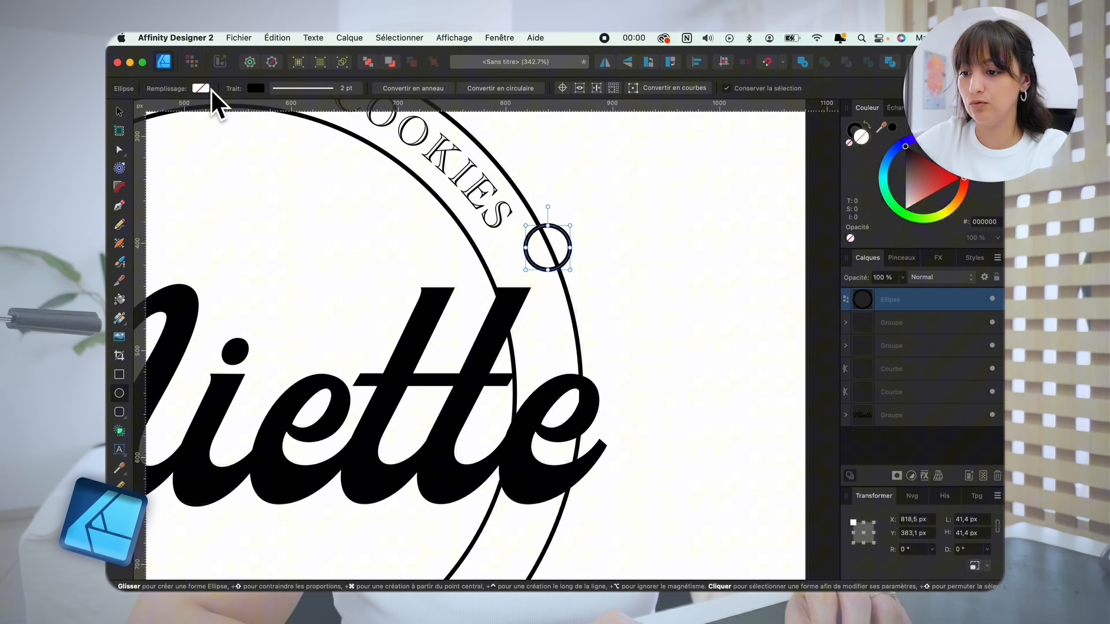
Step: Give the small circle on the outer ring a solid red fill (C14B4B) and no stroke
left_click(201, 89)
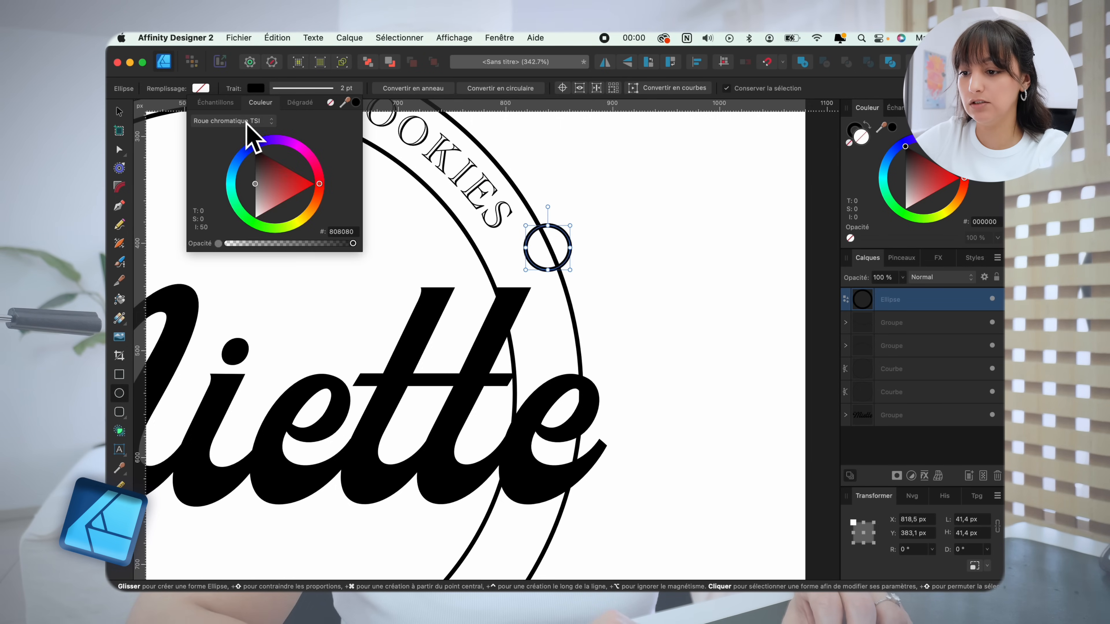
left_click(256, 88)
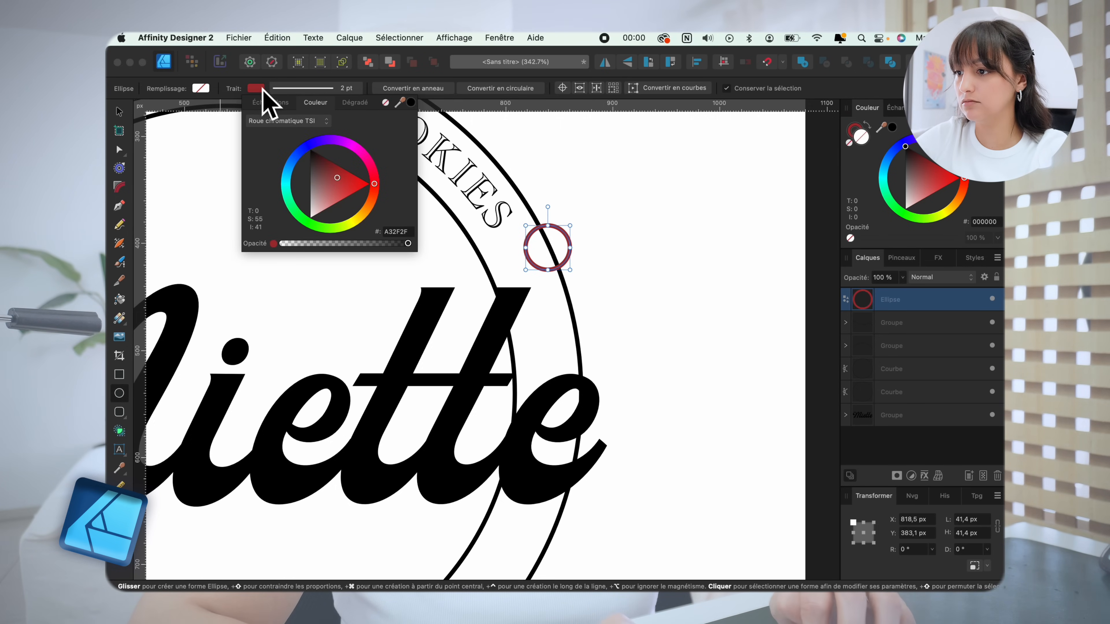
left_click(199, 89)
left_click(292, 193)
left_click(256, 88)
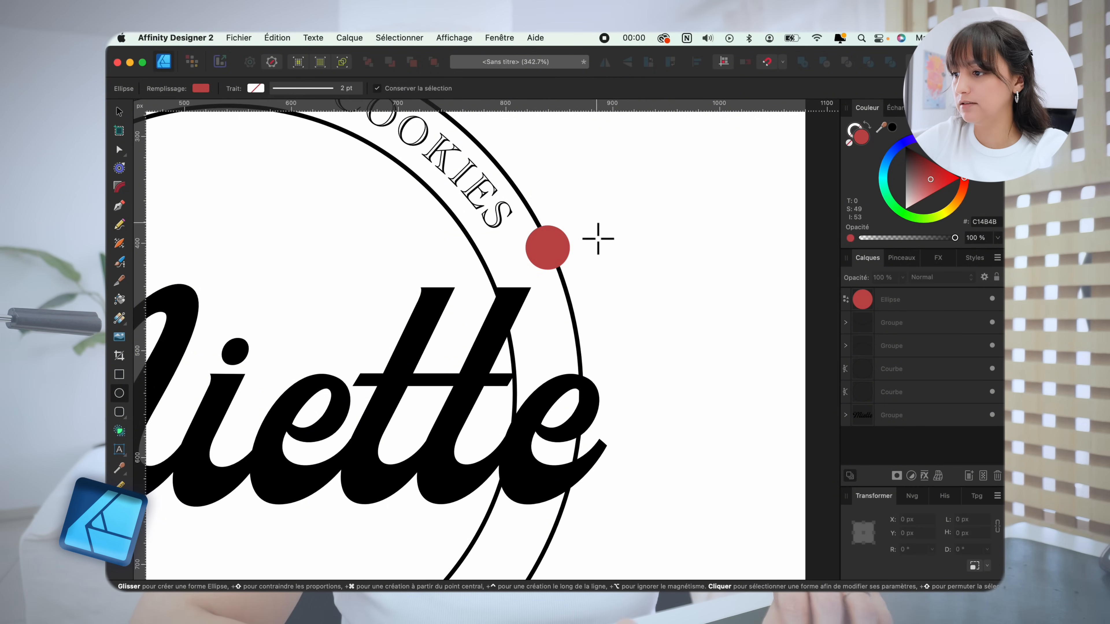
Step: Position the red circle on the ring, duplicate it along a bite-shaped arc and cover the gap with a larger red circle
key("v")
mouse_move(552, 247)
left_mouse_down()
mouse_move(536, 220)
mouse_move(540, 233)
left_mouse_up()
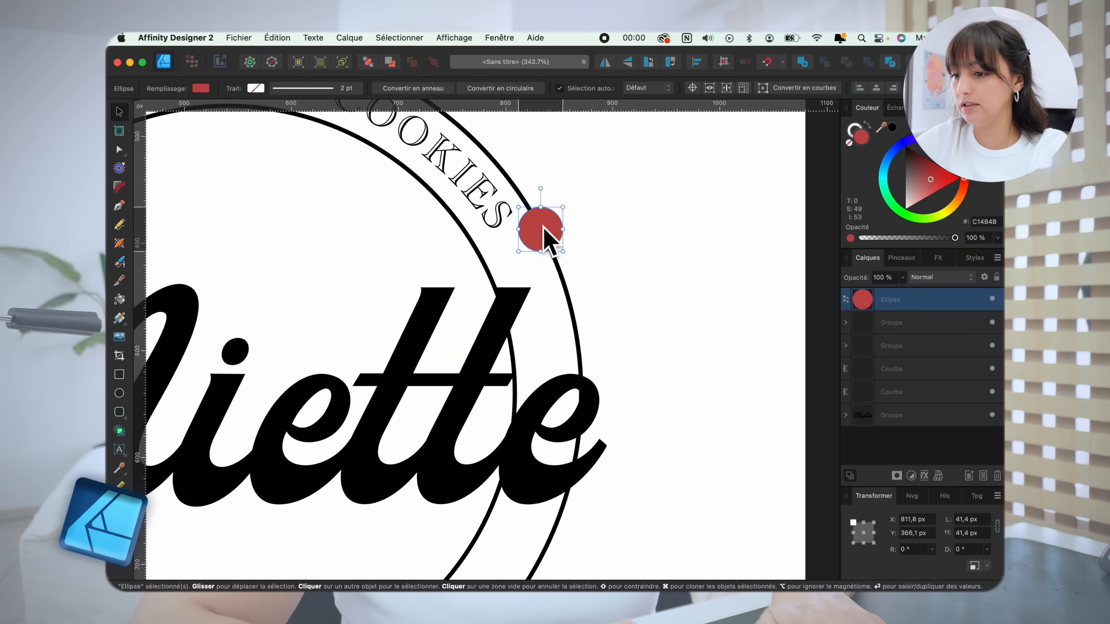
left_click_drag(519, 253, 520, 254)
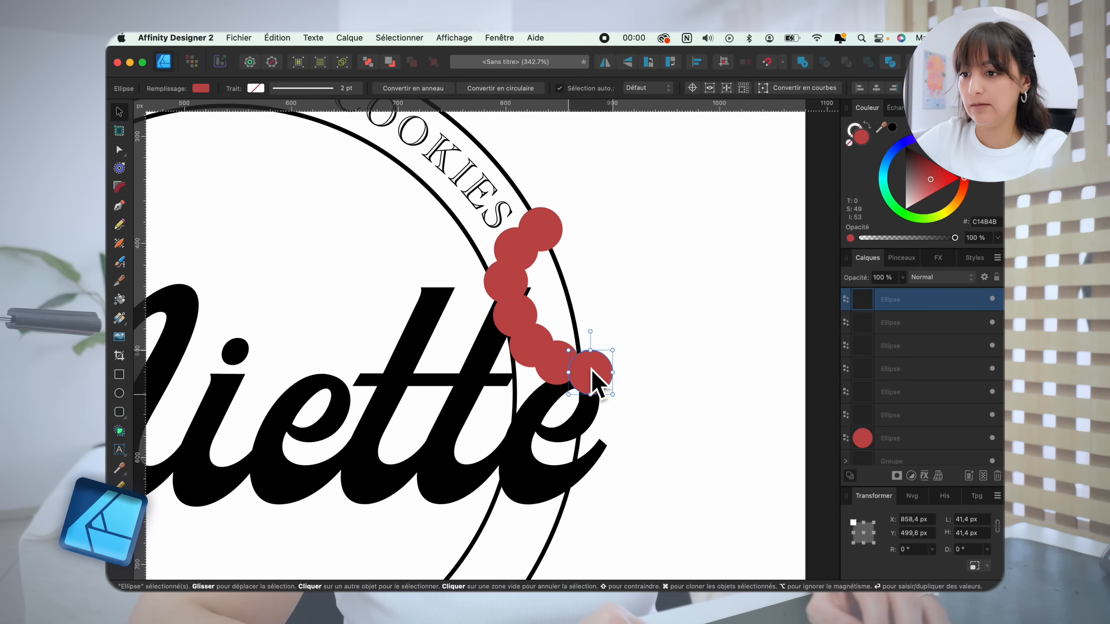
left_click_drag(562, 294, 658, 373)
left_click_drag(528, 244, 511, 224)
Step: Select the large red circle together with the small circles forming the bite shape
left_click(537, 230, "shift")
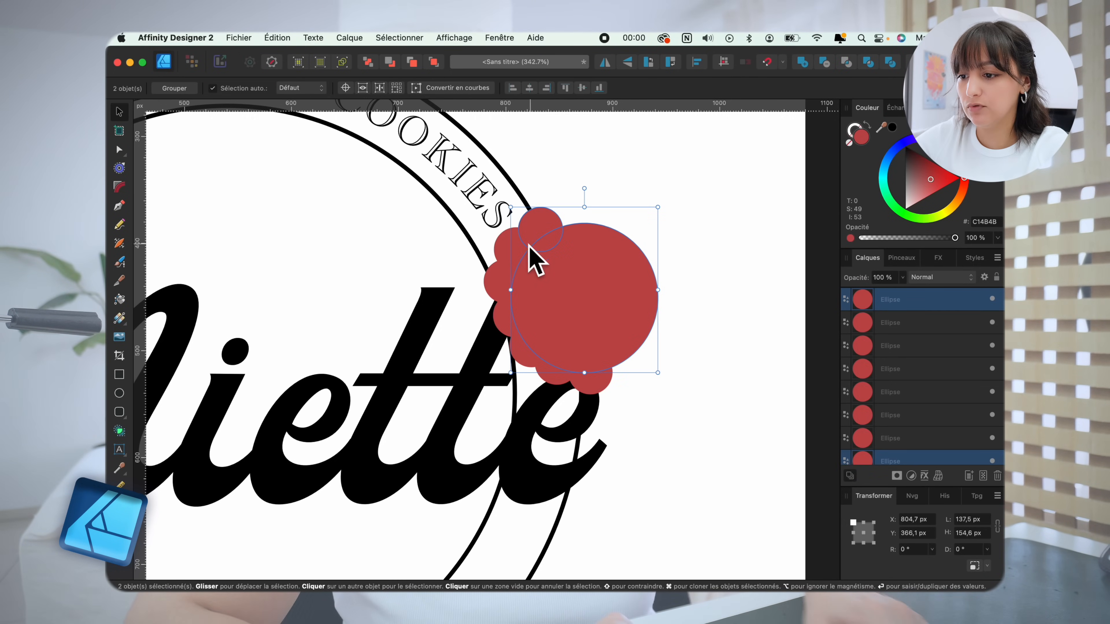
left_click(514, 253, "shift")
left_click(501, 282, "shift")
left_click(550, 384, "shift")
left_click(594, 392, "shift")
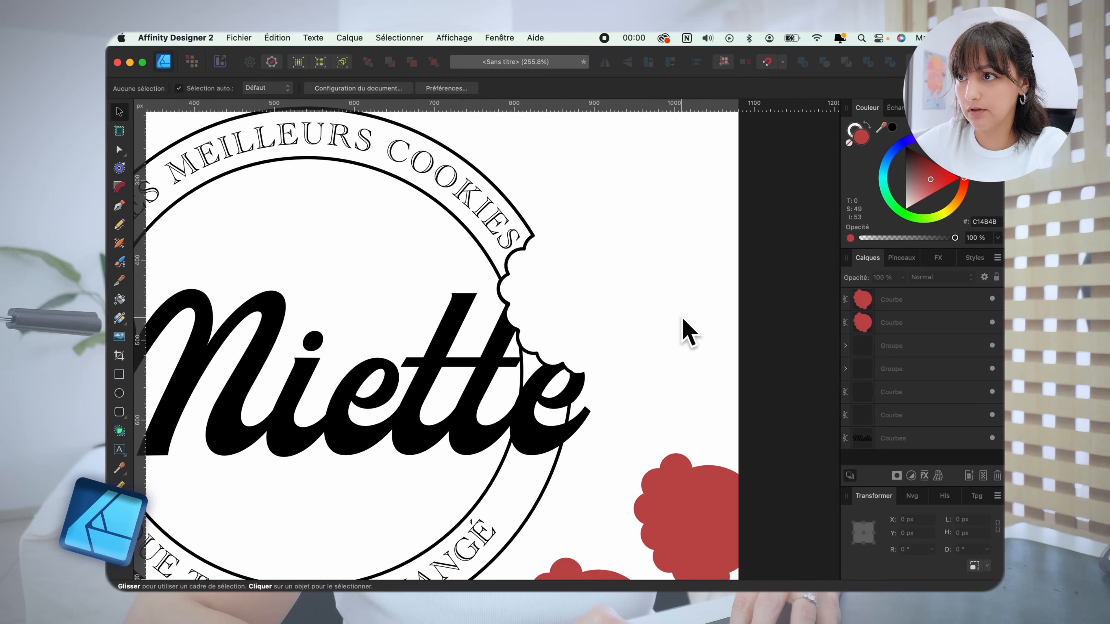
Step: Delete the two leftover red bite shapes below the ring
scroll(682, 317, "down", 5)
scroll(682, 318, "up", 5)
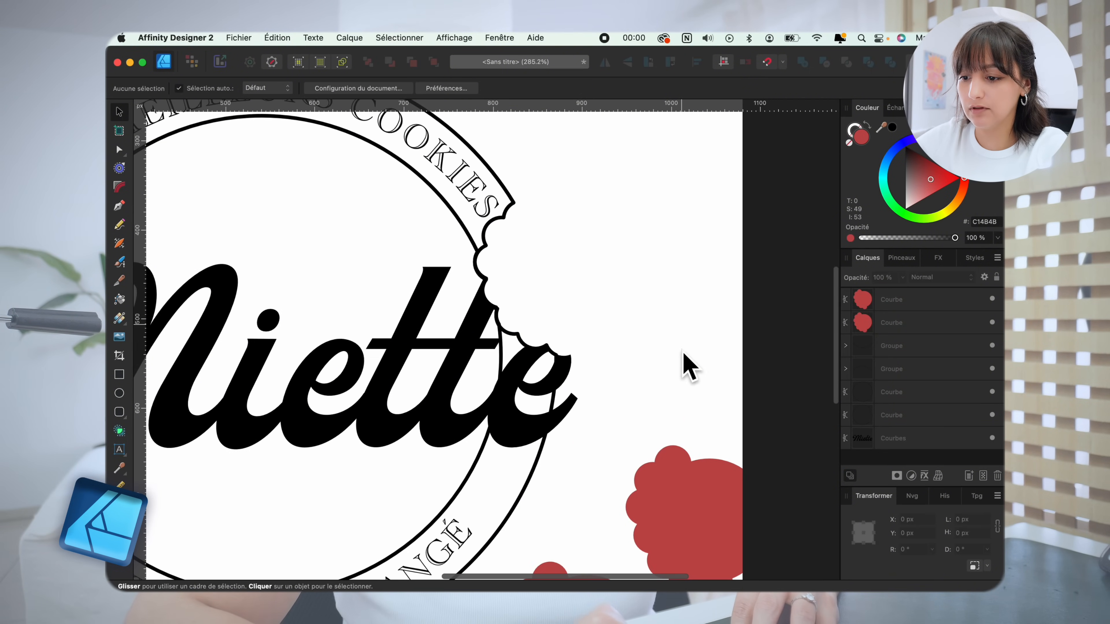
left_click(694, 508)
scroll(694, 508, "down", 4)
key("Delete")
left_click(613, 532)
key("Delete")
Step: Try to extend the bite outline by moving its end node across the top of the final letter e
scroll(580, 324, "up", 8)
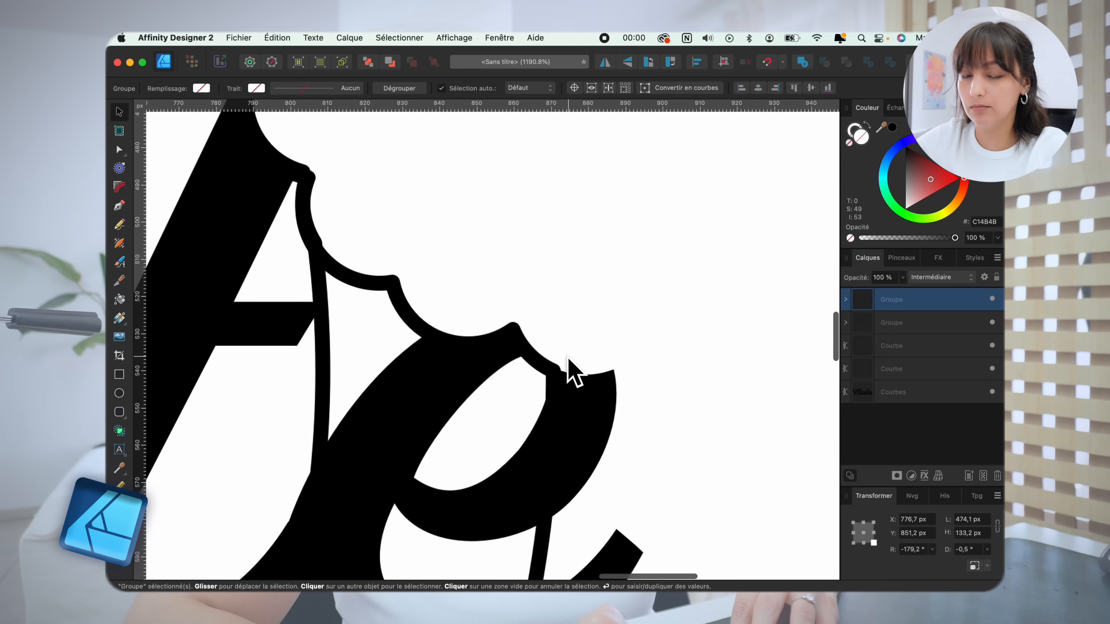
left_click(551, 382)
key("a")
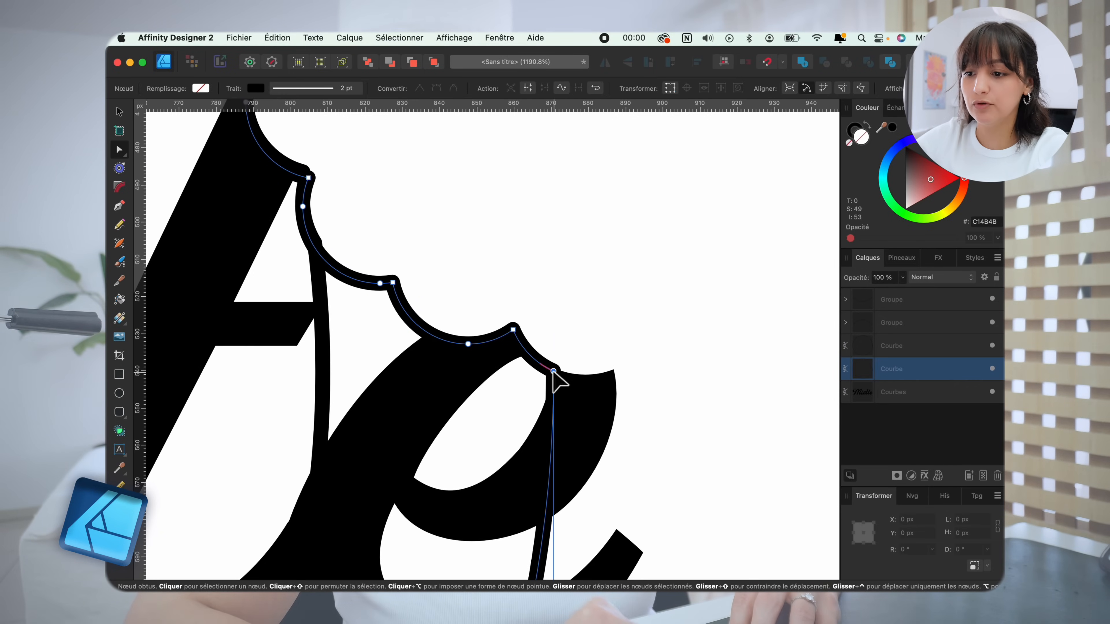
left_click_drag(553, 372, 606, 375)
key("super+z")
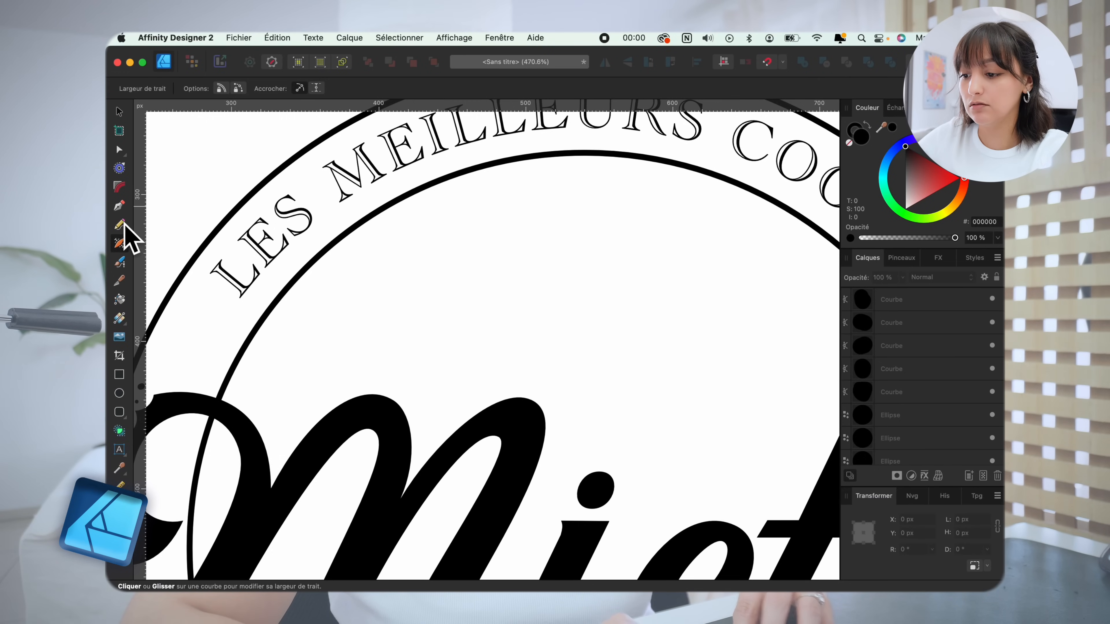
Step: Draw irregular filled chocolate chips with the Pencil tool in the empty area inside the inner circle, above the Miette lettering
left_click(121, 224)
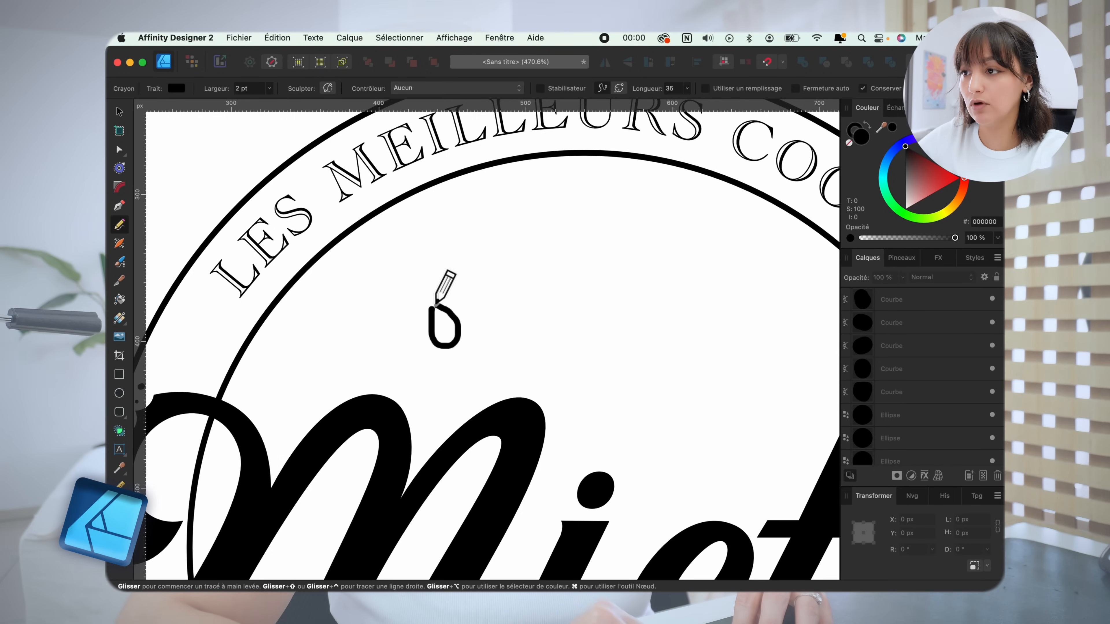
left_click_drag(435, 305, 432, 308)
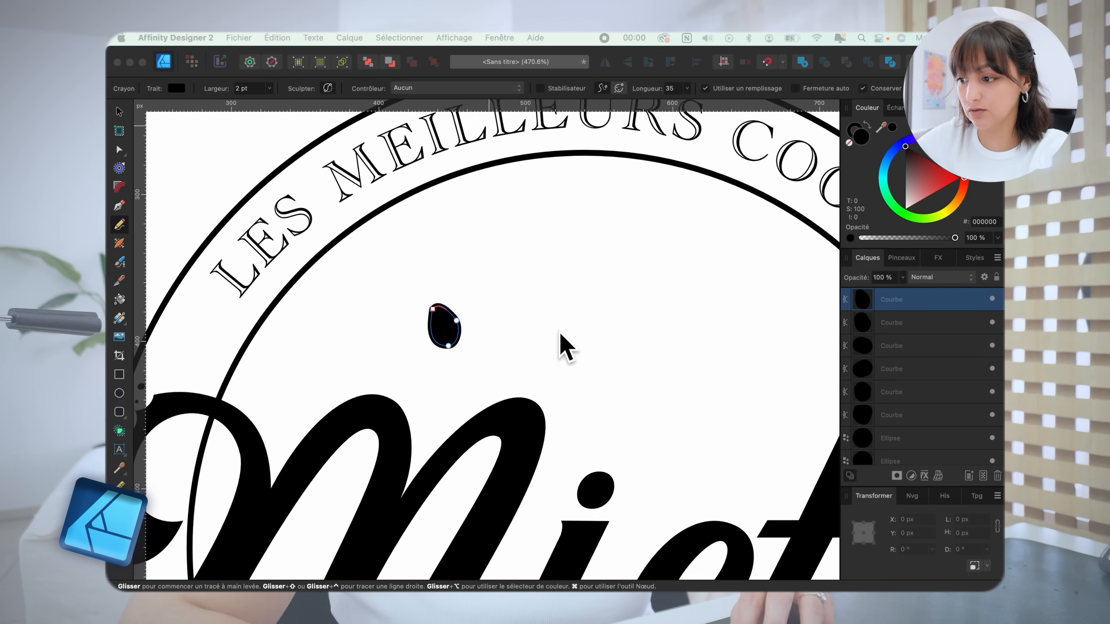
left_click_drag(562, 248, 561, 234)
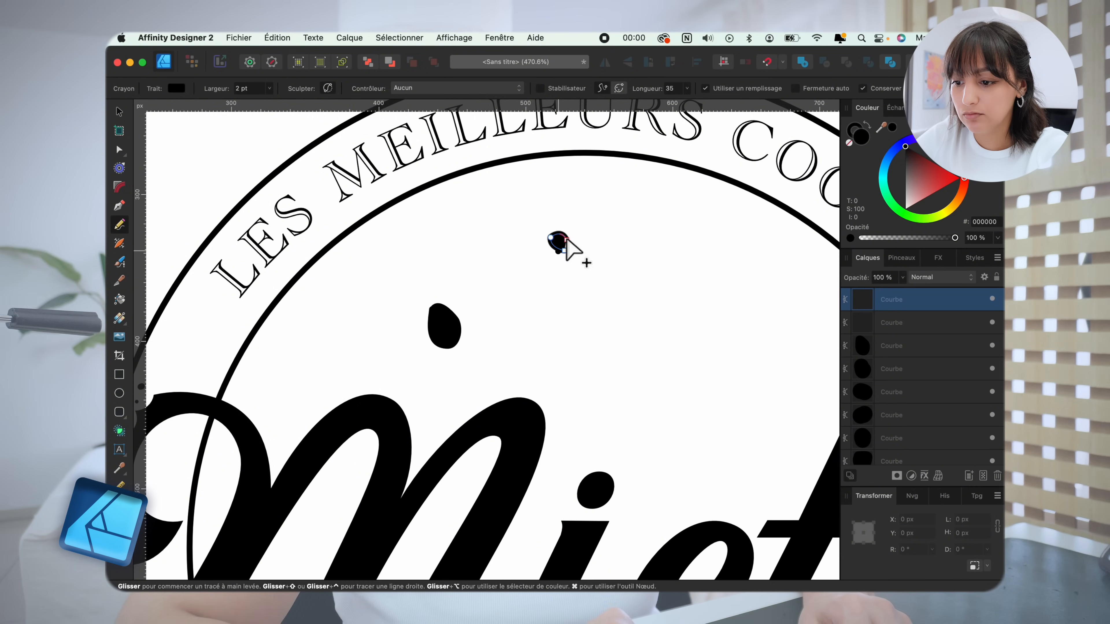
key("super+z")
key("super+z")
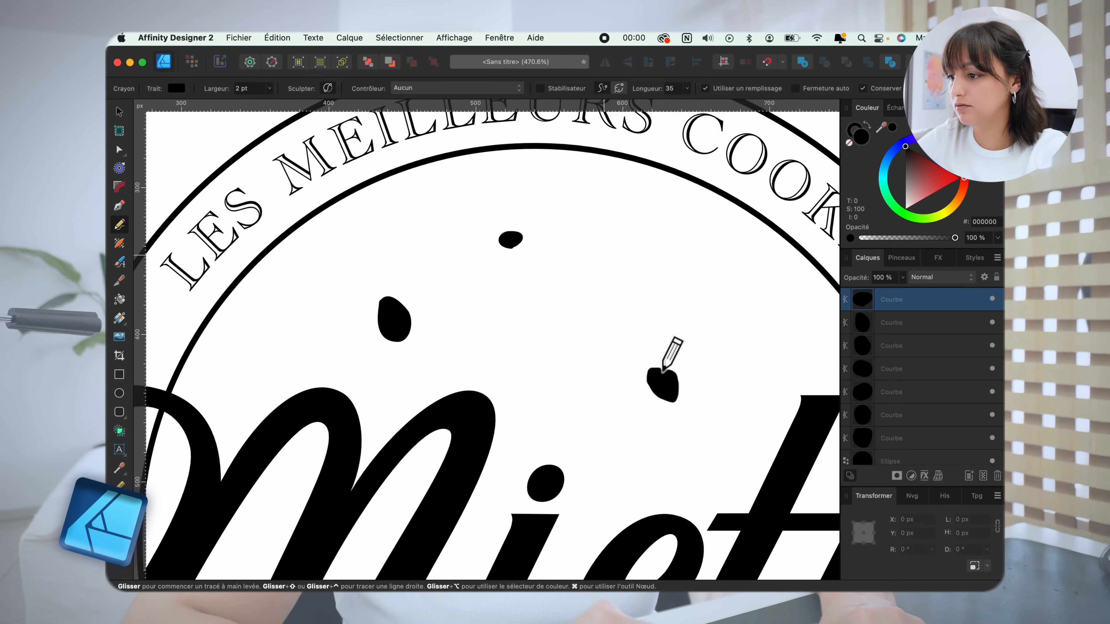
left_click_drag(658, 370, 659, 366)
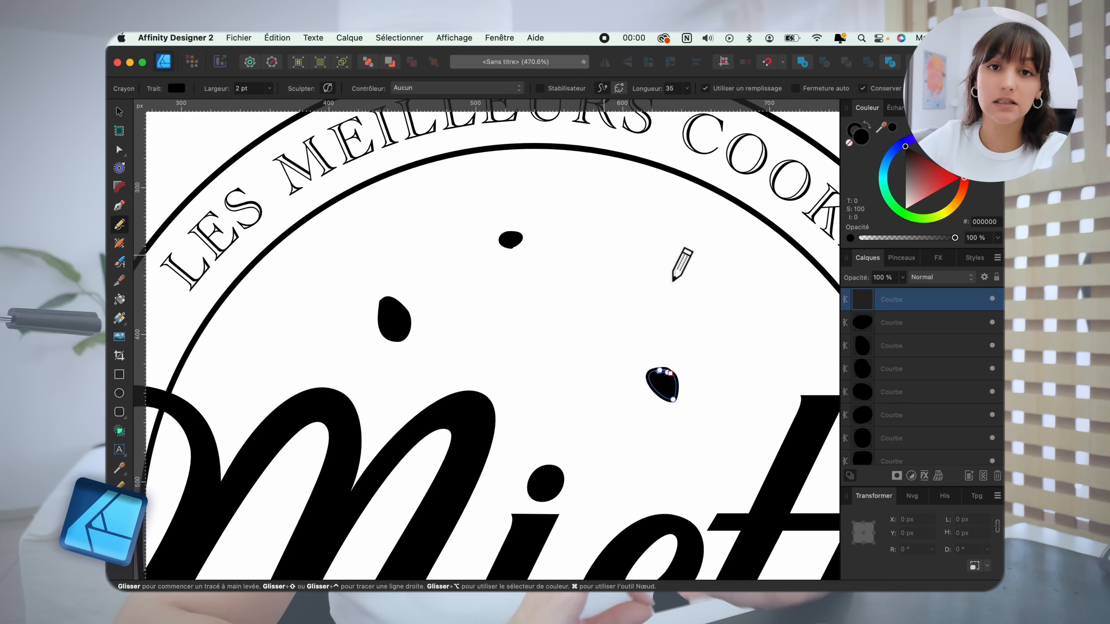
left_click_drag(683, 258, 690, 261)
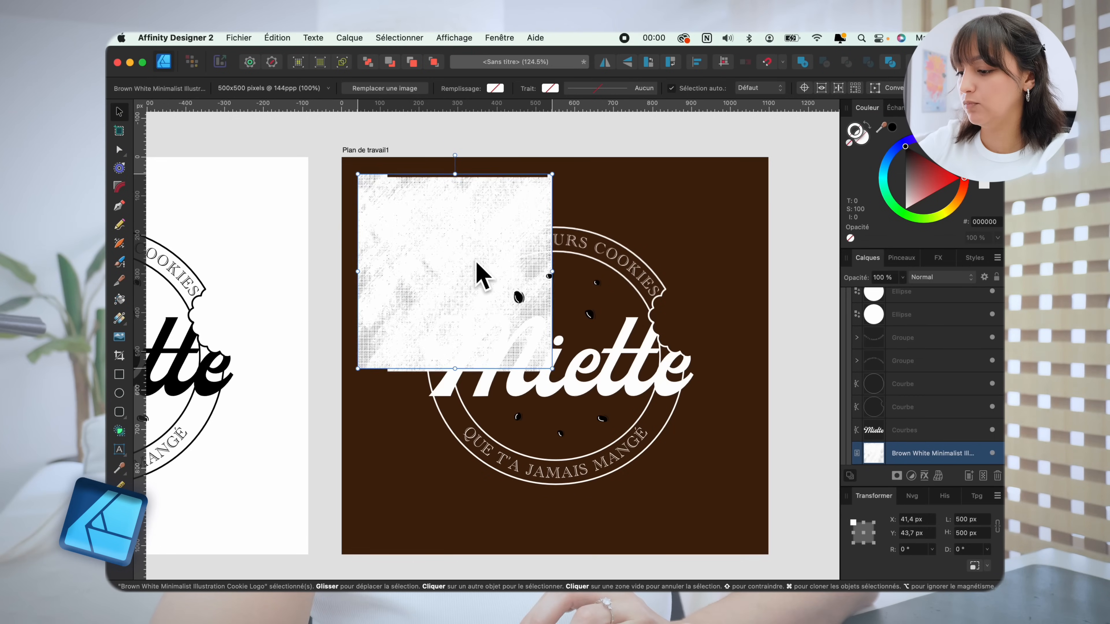
Step: Move and scale the grainy texture image to about 1106 px square to cover the brown artboard, and bring its layer above the logo
left_click_drag(482, 273, 460, 250)
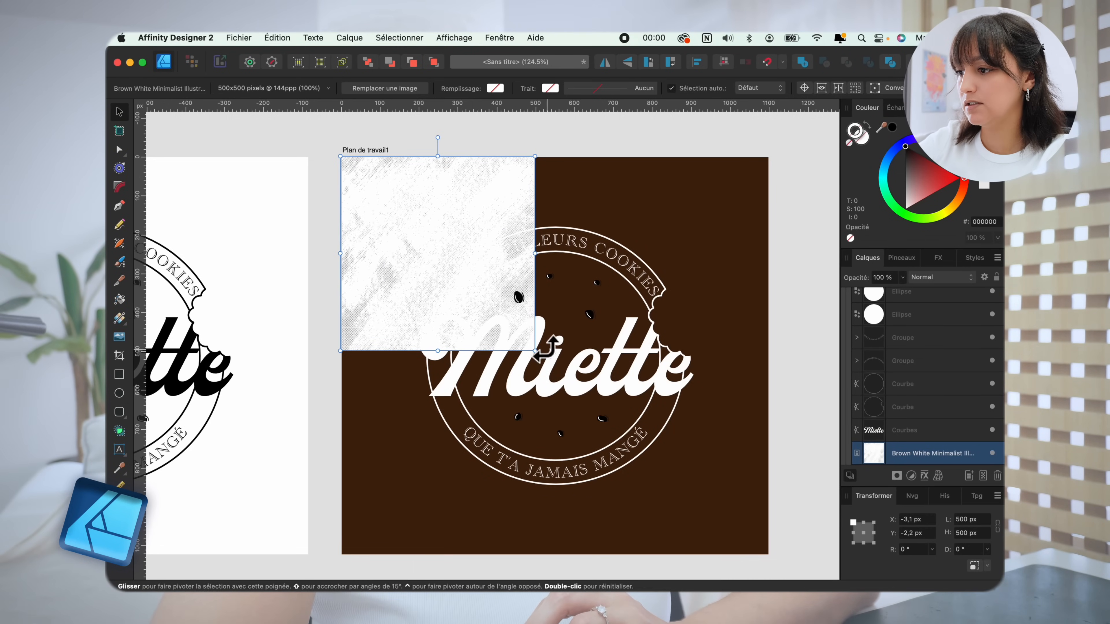
left_click_drag(534, 351, 815, 563)
left_click_drag(911, 470, 885, 288)
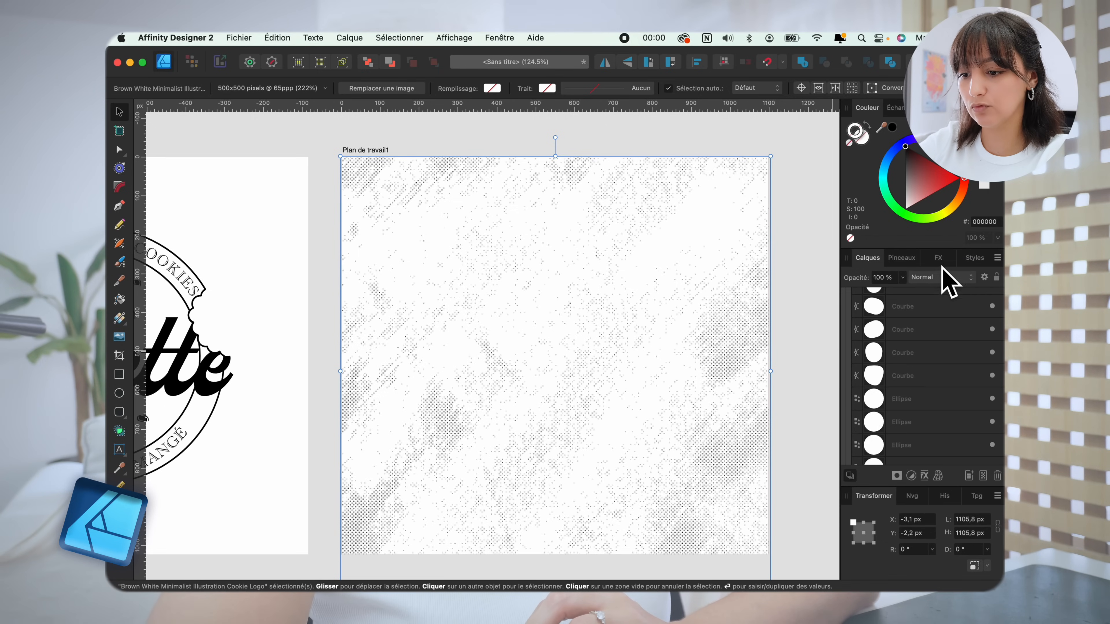
Step: Set the texture's blend mode to Produit, clear the selection and fit the document in view
left_click(962, 280)
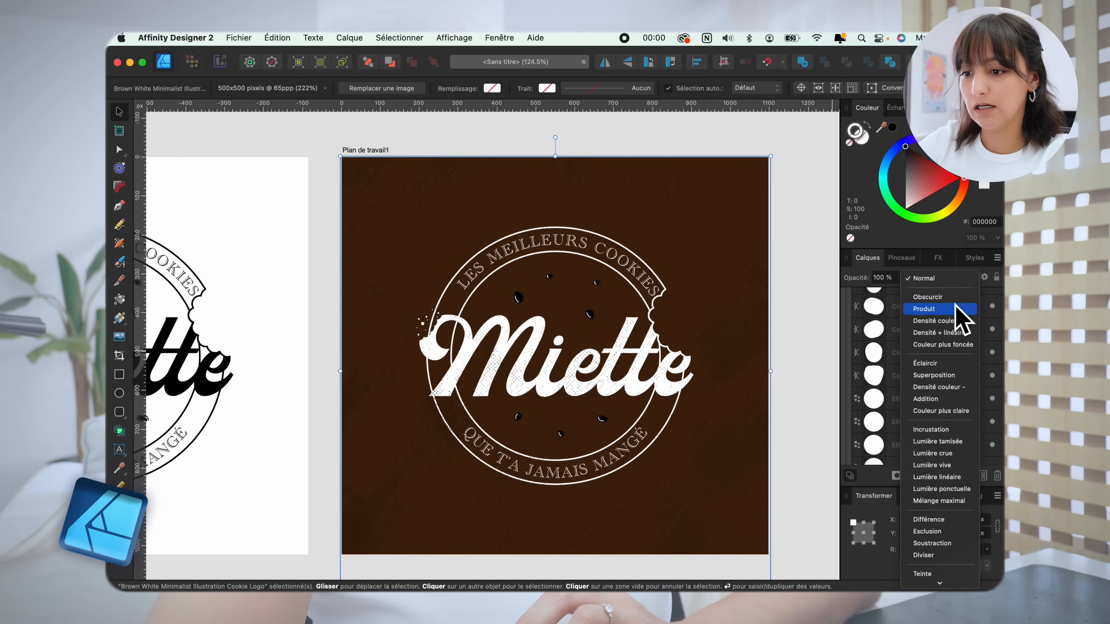
left_click(939, 309)
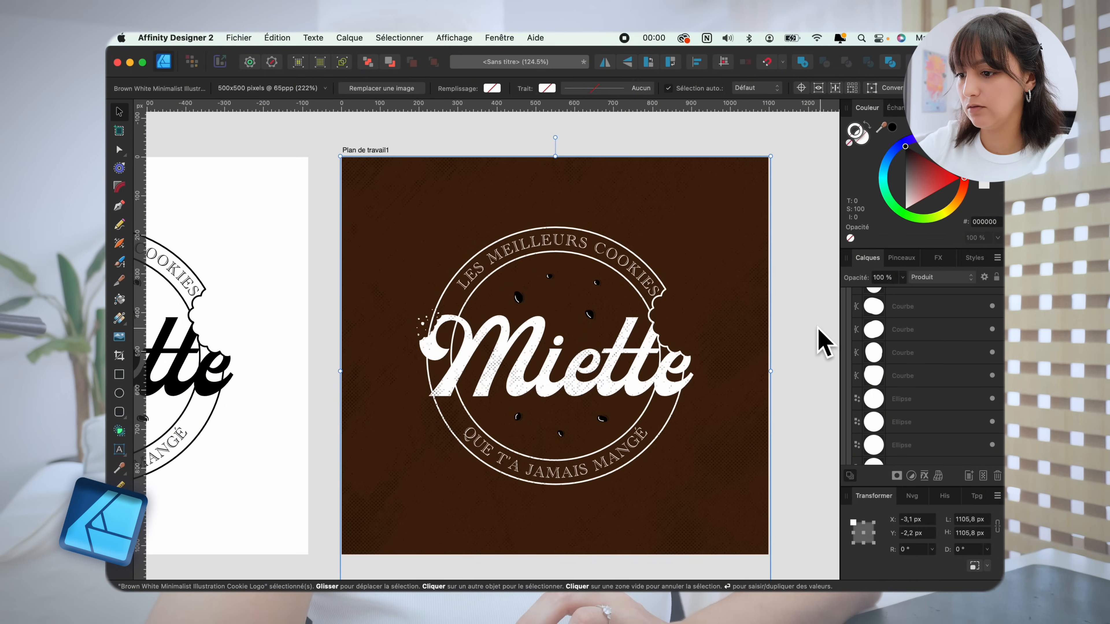
left_click(807, 330)
key("super+0")
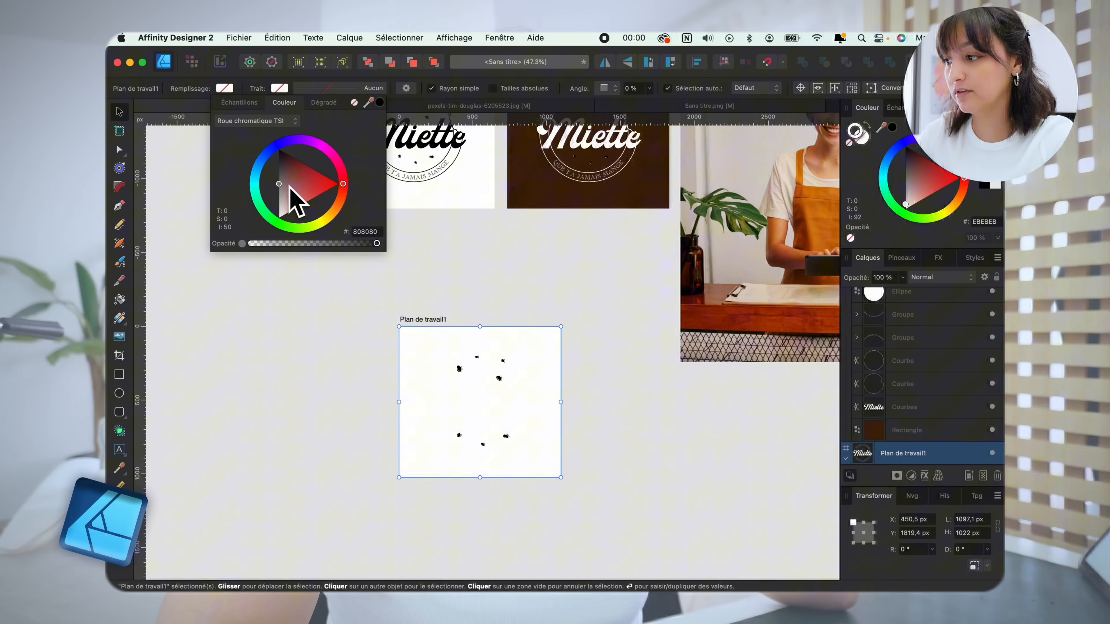
Step: Try a dark red fill (723636) on the artboard with the white logo and remove the fill again
left_click_drag(289, 192, 293, 173)
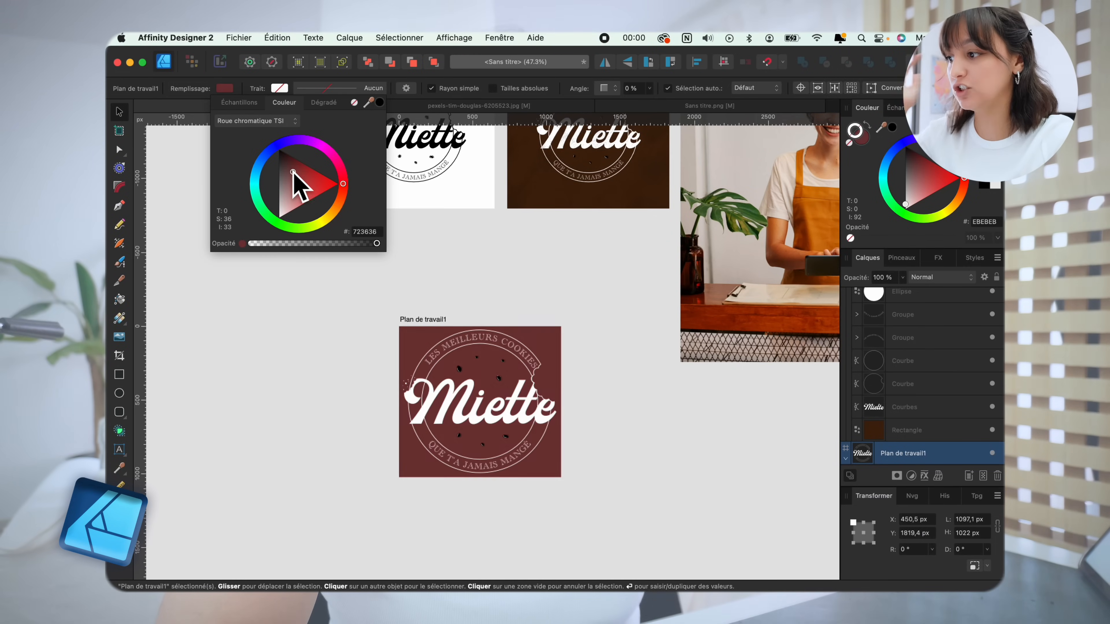
left_click(354, 102)
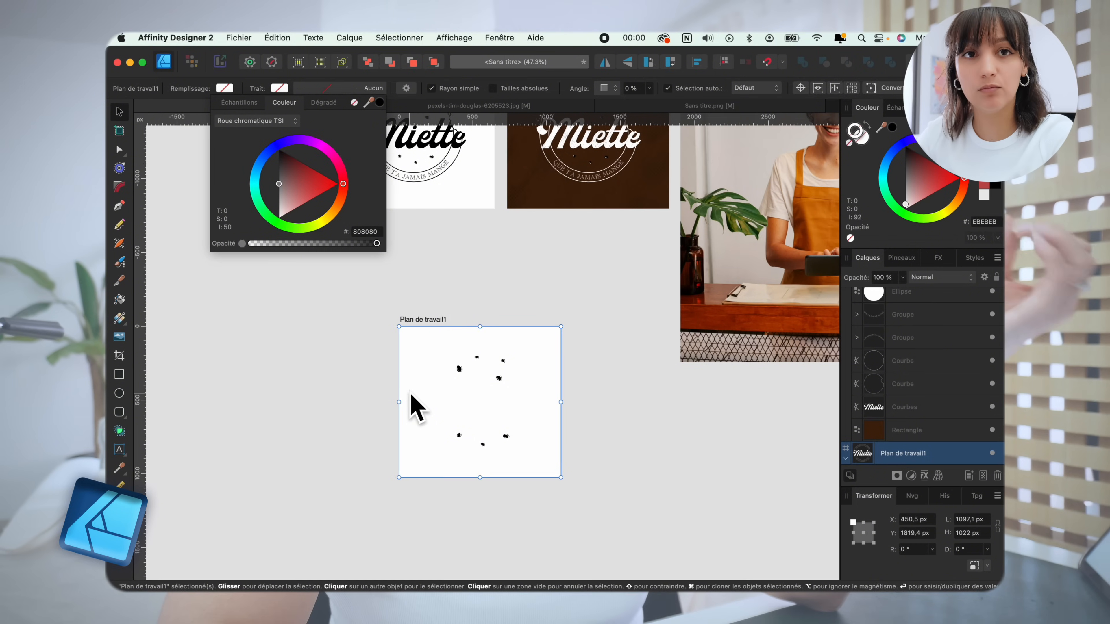
left_click(206, 305)
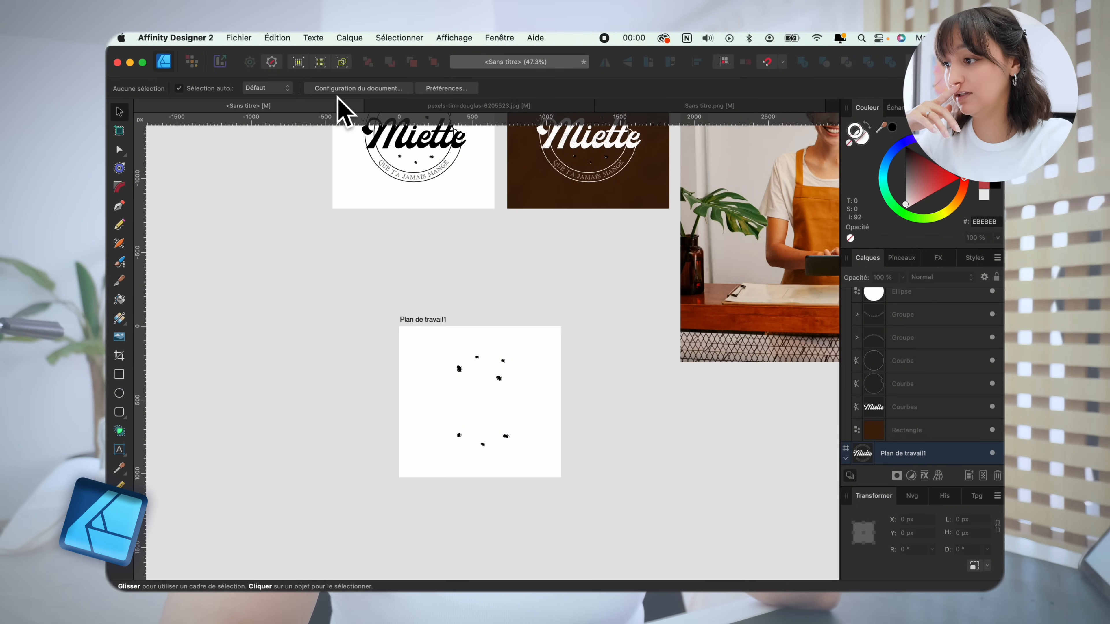
Step: Enable the transparent background in the document's colour settings
left_click(332, 89)
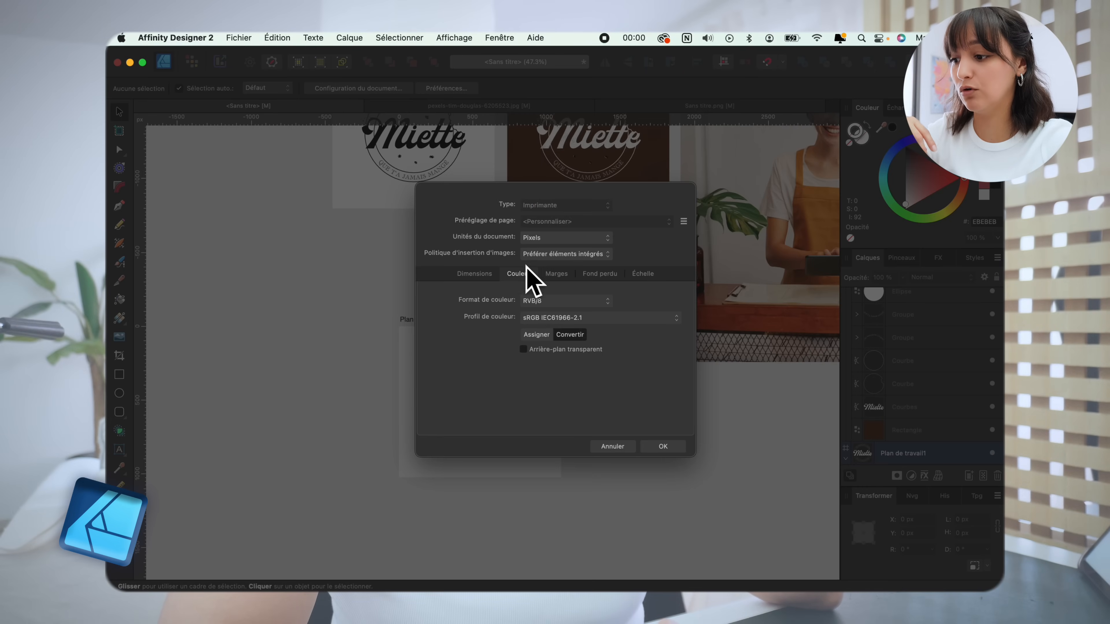
left_click(487, 274)
left_click(509, 274)
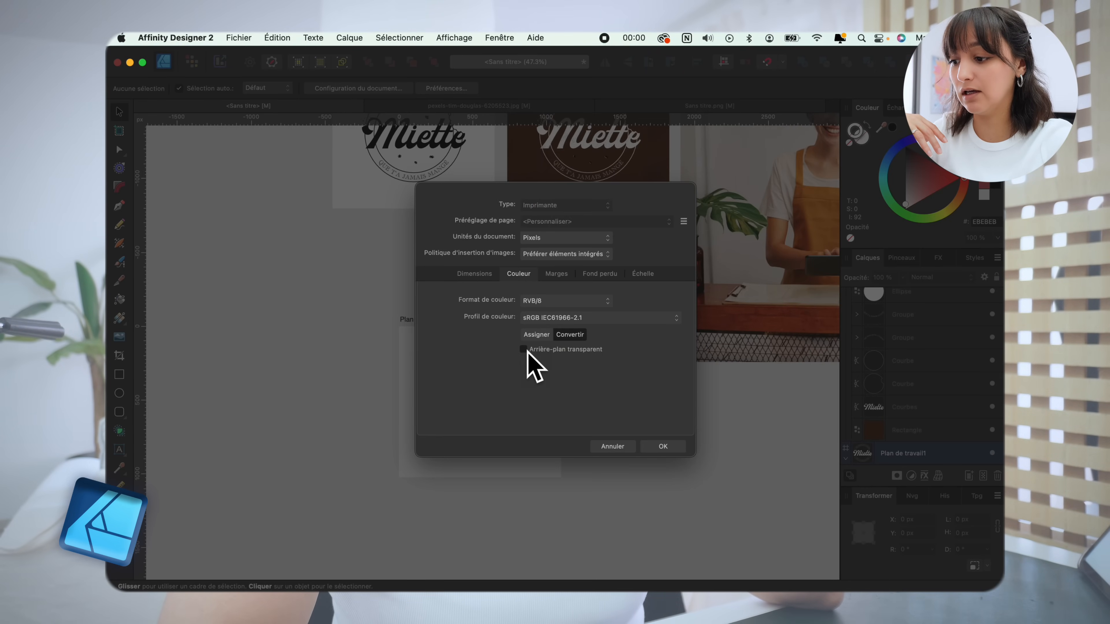
left_click(665, 447)
scroll(480, 385, "up", 3)
scroll(479, 379, "down", 2)
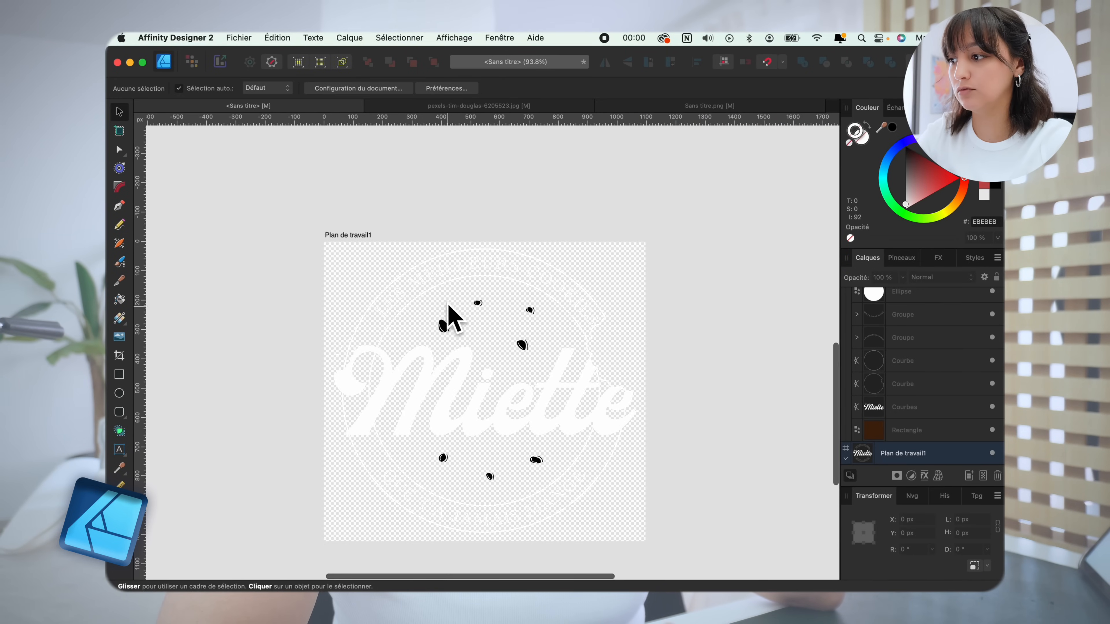
Step: Try a solid colour fill on the transparent artboard with the white logo
left_click(348, 235)
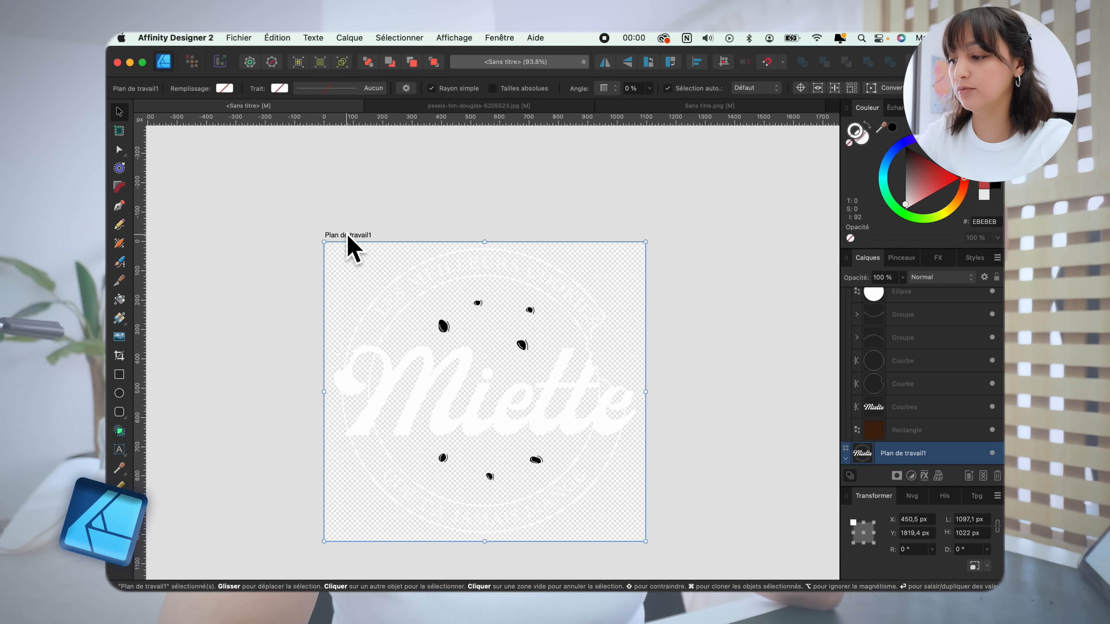
left_click(224, 88)
left_click_drag(301, 180, 251, 238)
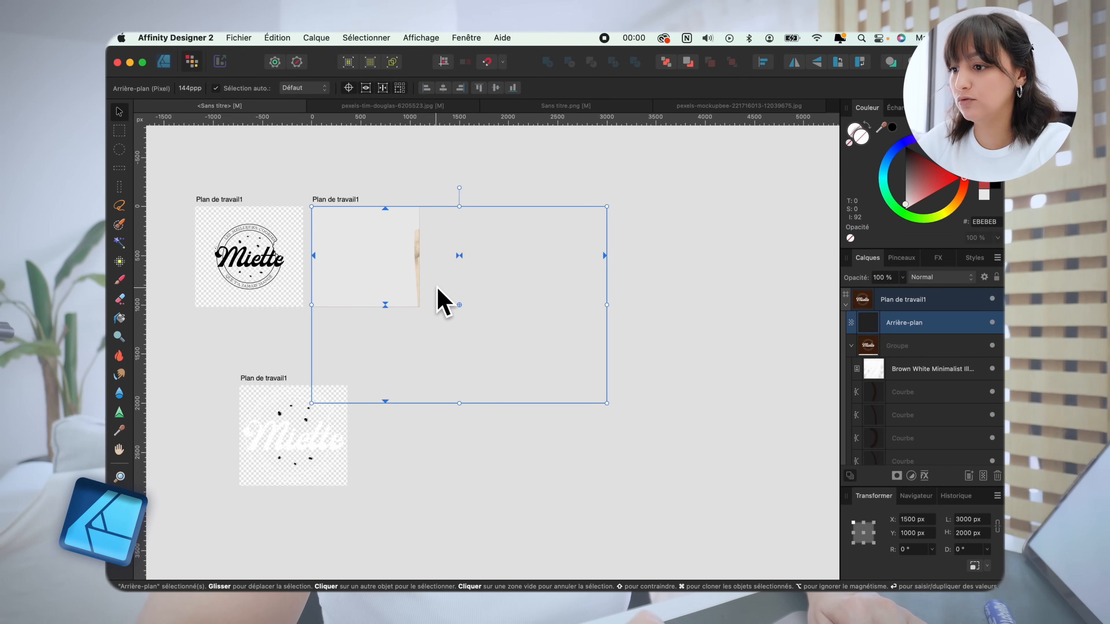
Step: Move the kraft bag mockup photo out of the brown artboard into the empty space beside it
left_click_drag(438, 288, 562, 306)
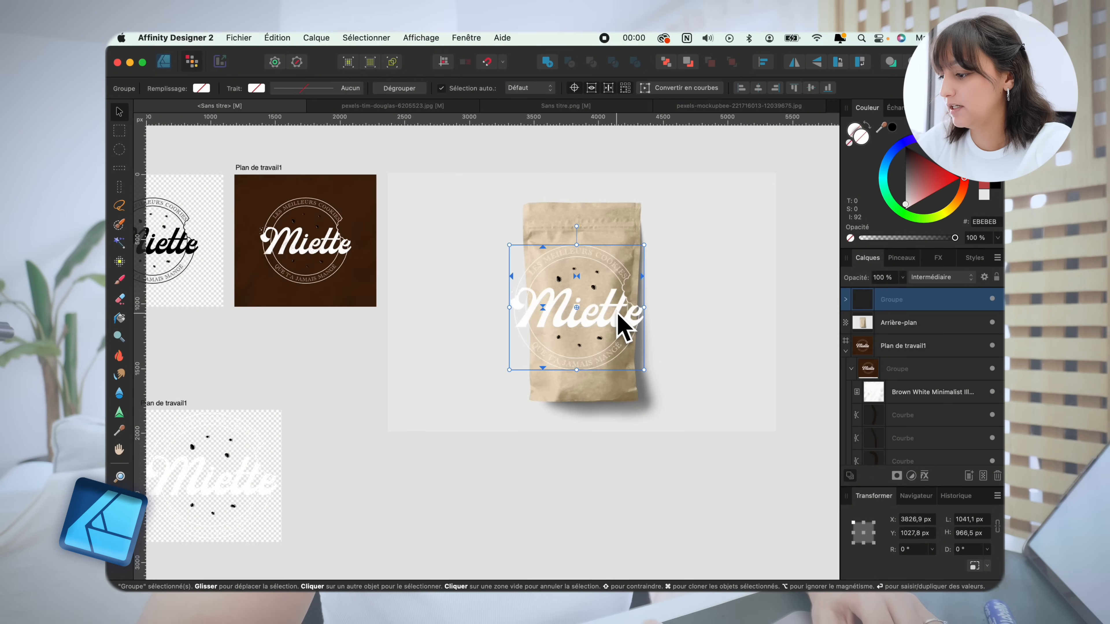
Step: Scale the white logo down to about 702 × 652 px and centre it on the front of the kraft bag
scroll(542, 258, "up", 5)
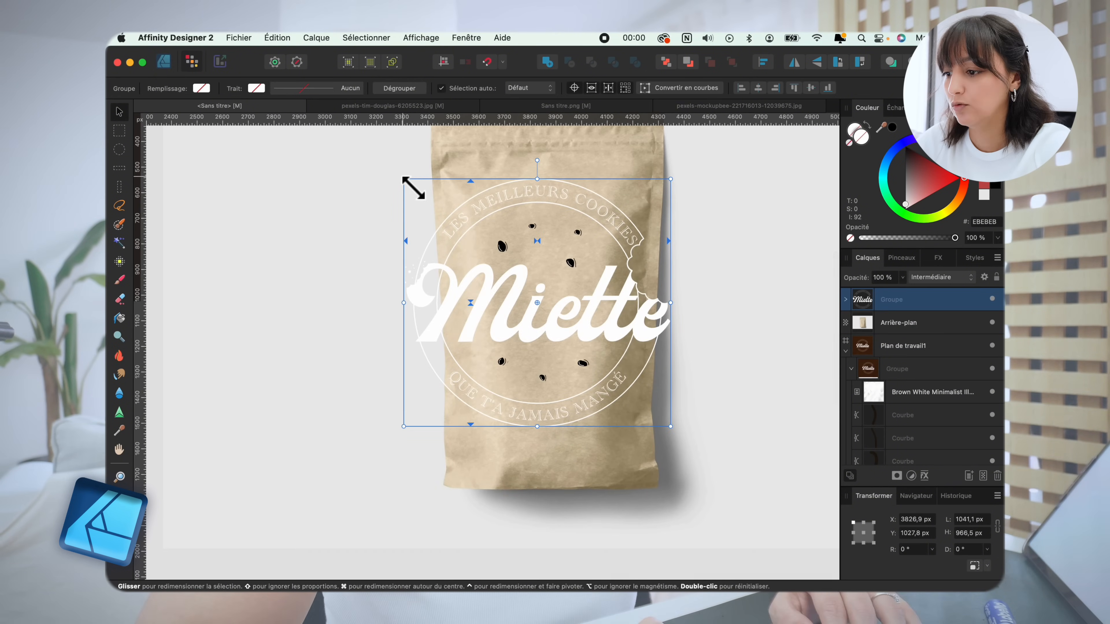
left_click_drag(606, 372, 582, 339)
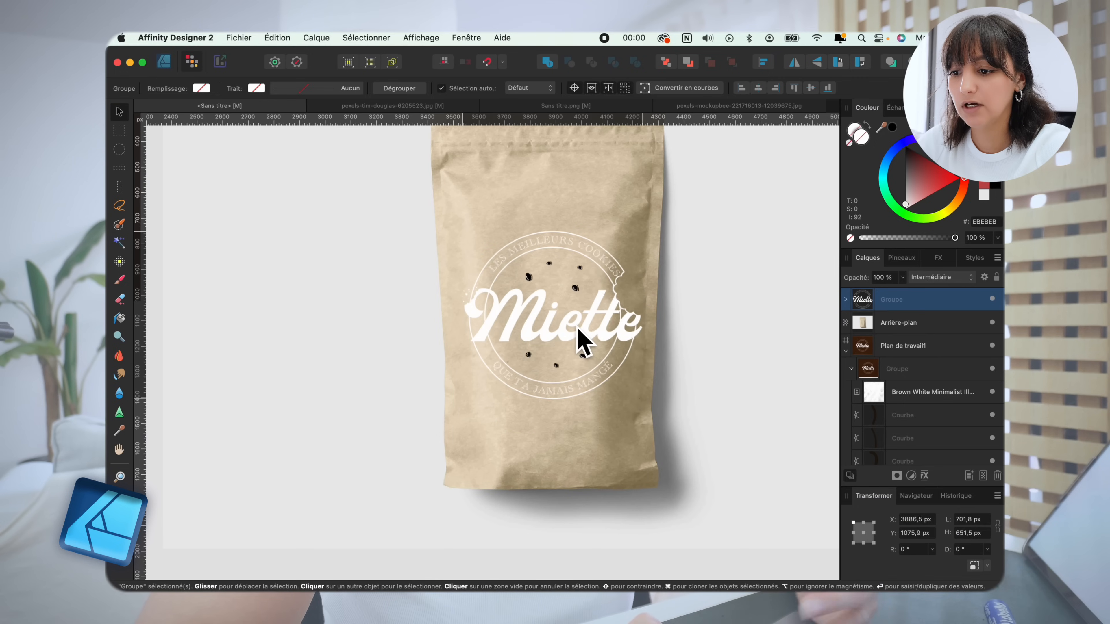
left_click(939, 277)
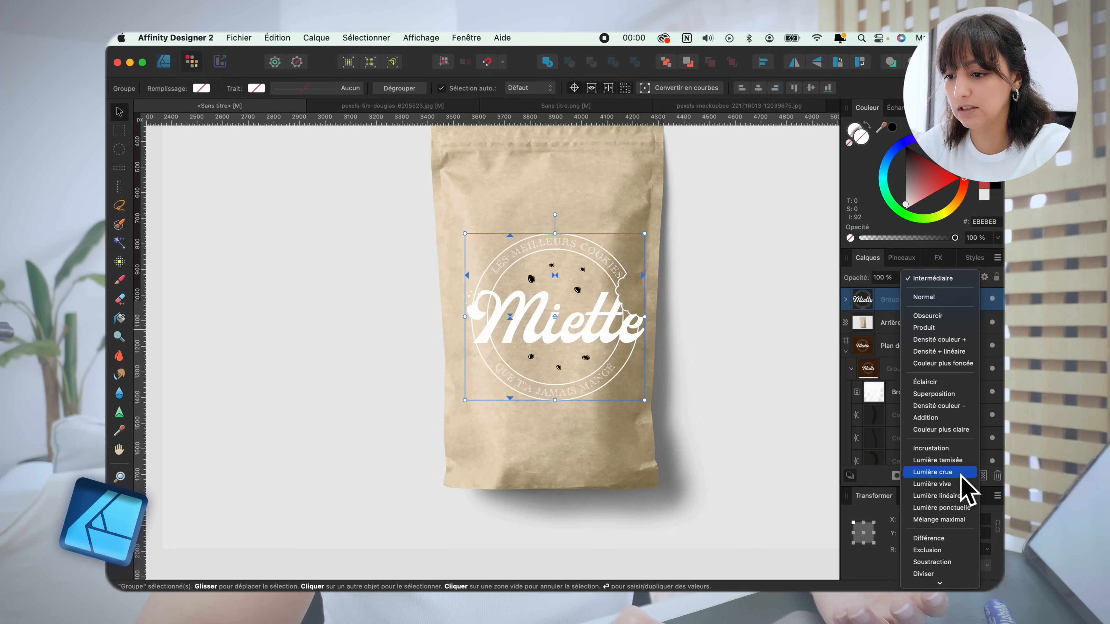
left_click(884, 245)
left_click(605, 318)
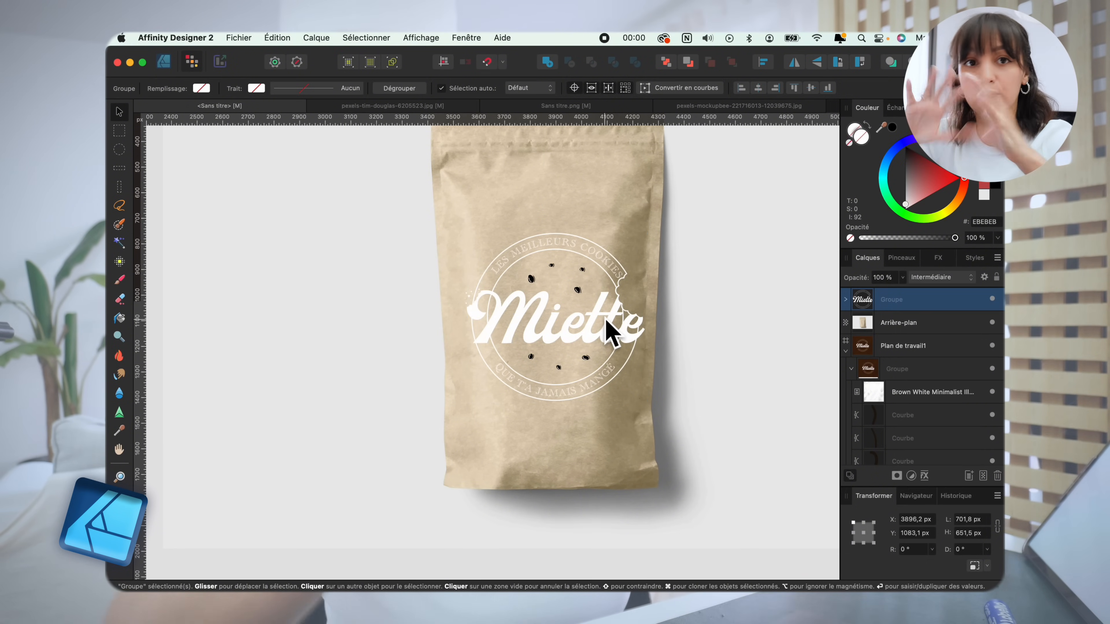
left_click_drag(610, 332, 606, 347)
Step: Add a mesh warp (Grille déformante) live filter to the bag's logo and bend its mesh slightly to follow the bag's shape
left_click(315, 38)
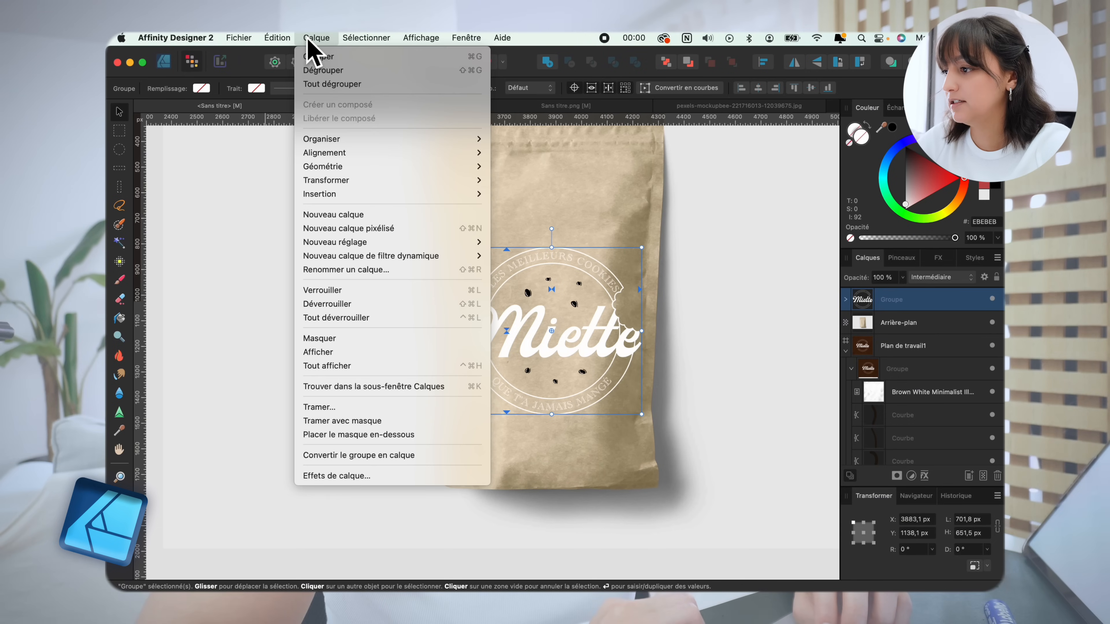
mouse_move(443, 259)
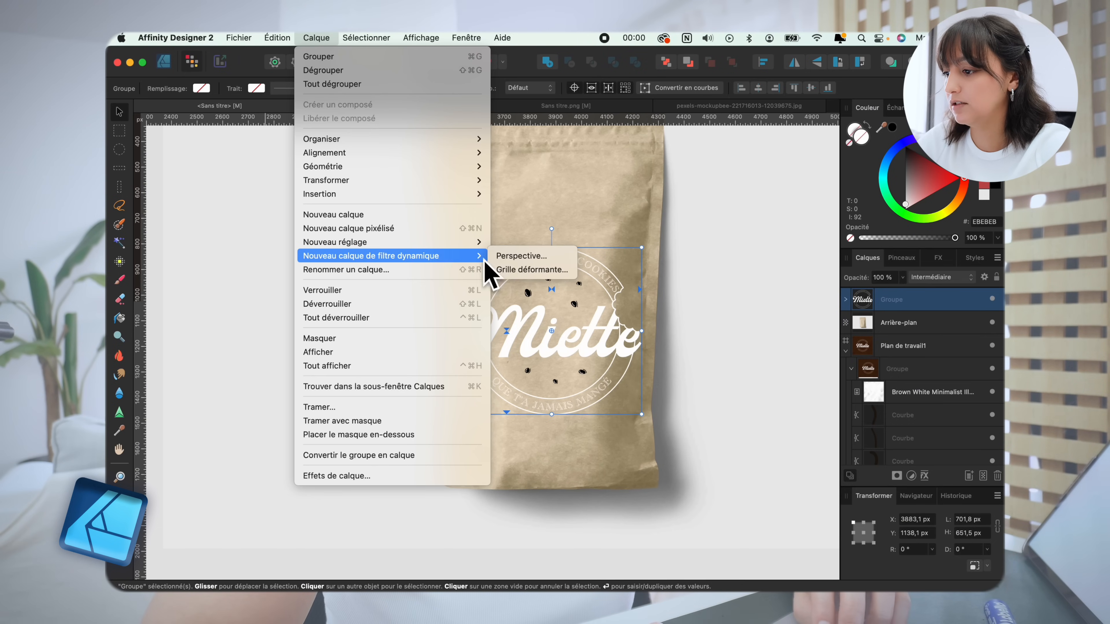
left_click(524, 269)
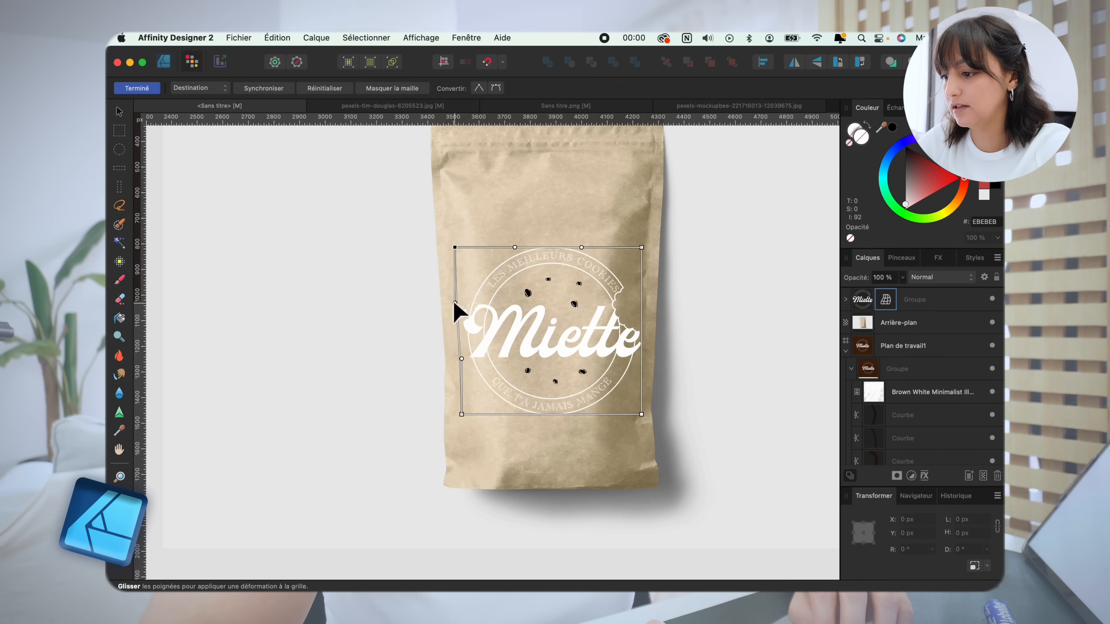
left_click_drag(461, 306, 461, 307)
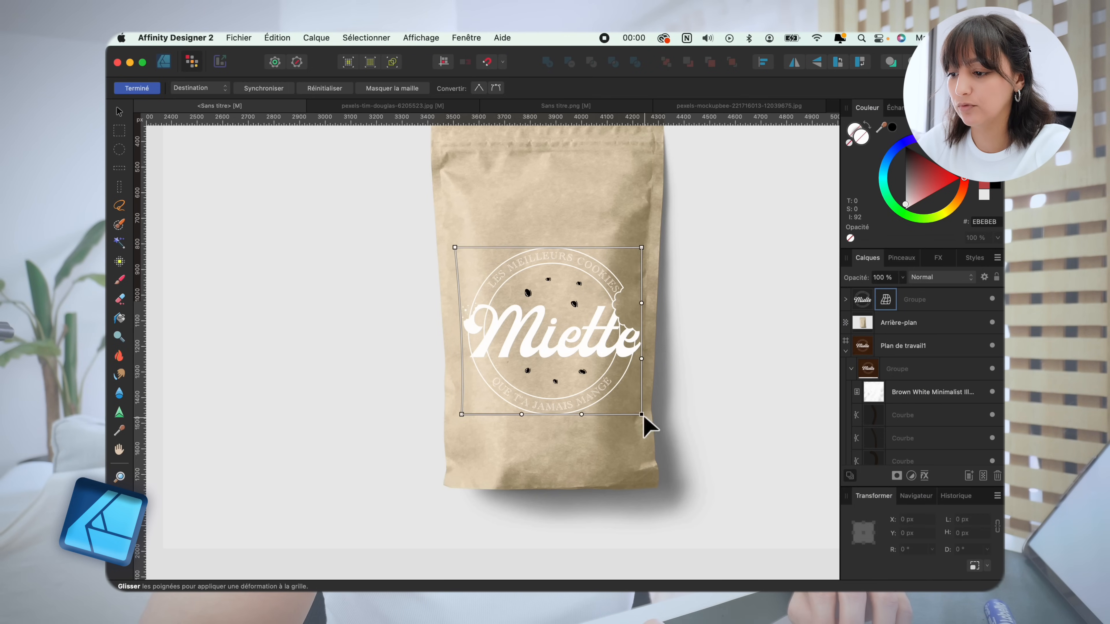
key("space")
mouse_move(587, 354)
left_mouse_down()
mouse_move(586, 369)
mouse_move(577, 365)
left_mouse_up()
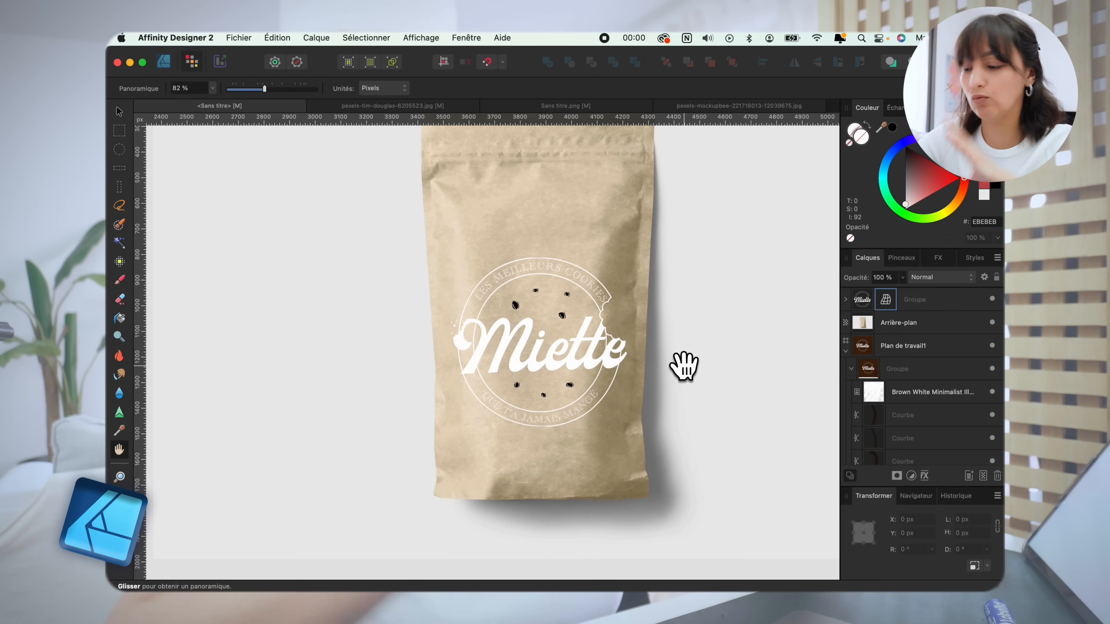